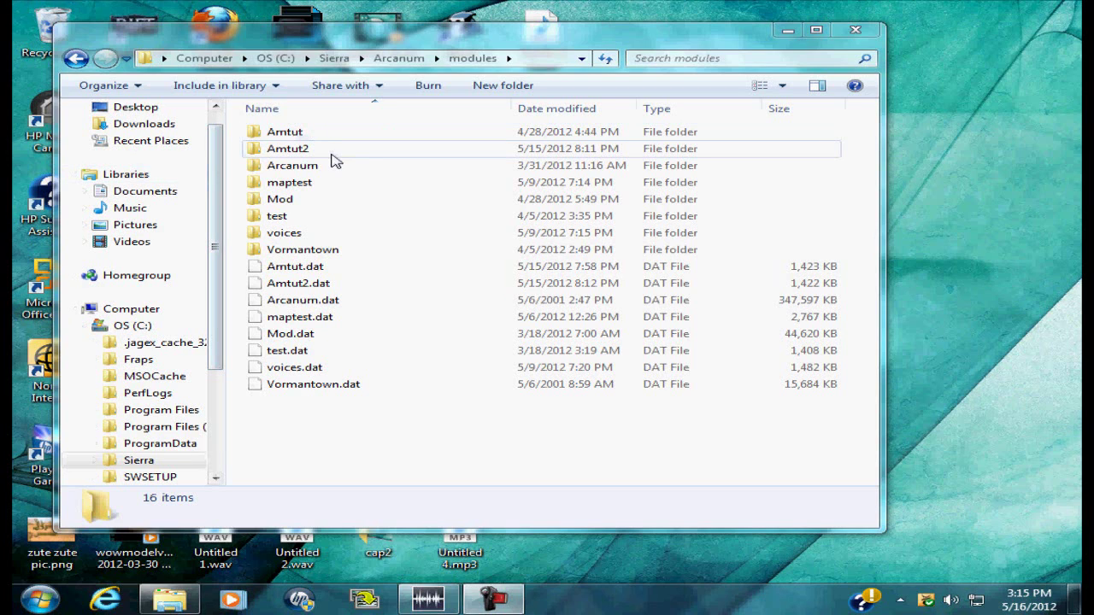
Open gamekey.mes from the mes folder of the Amtut2 module.
double_click(410, 160)
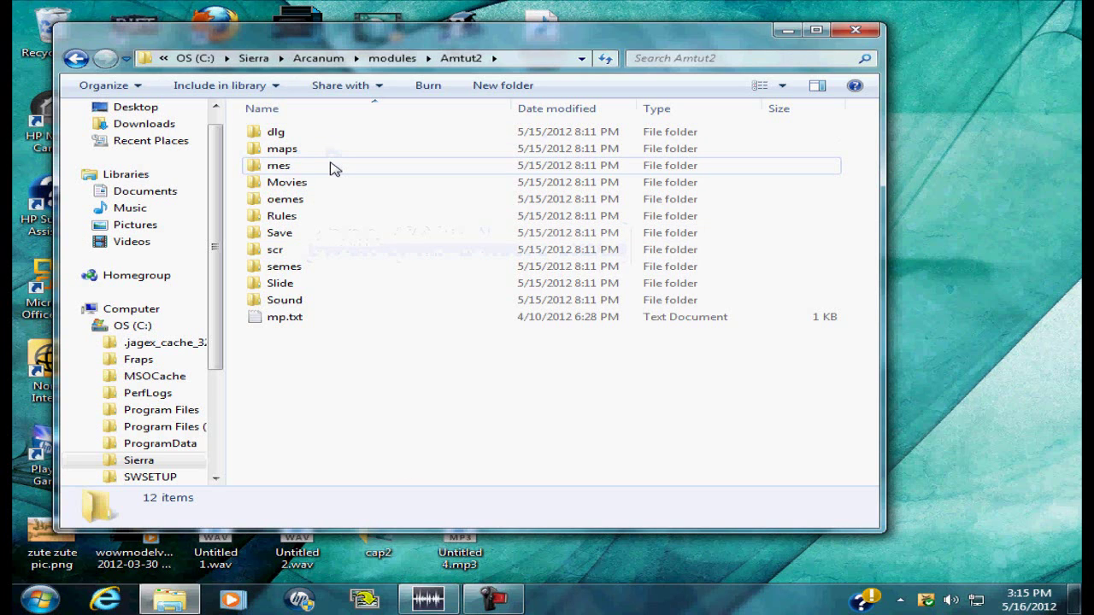
mouse_move(310, 172)
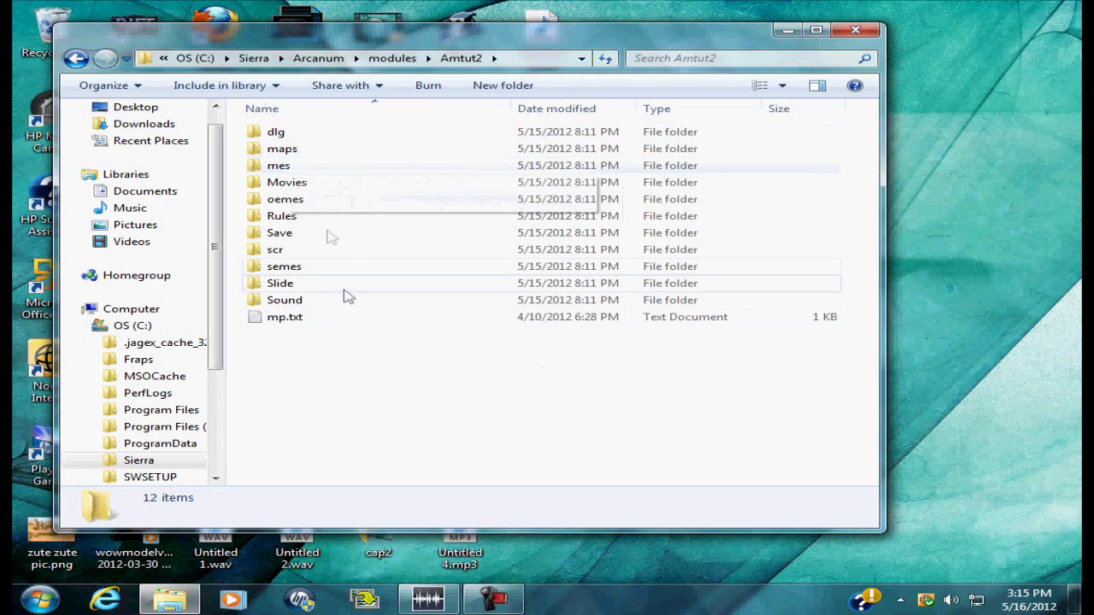
double_click(316, 171)
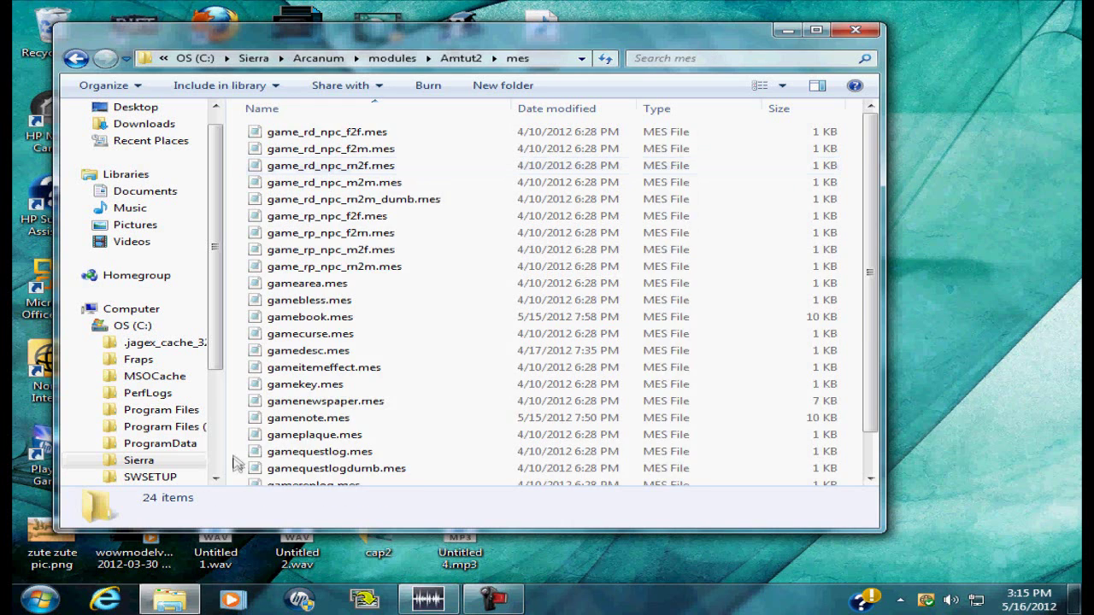
scroll(321, 371, down, 1)
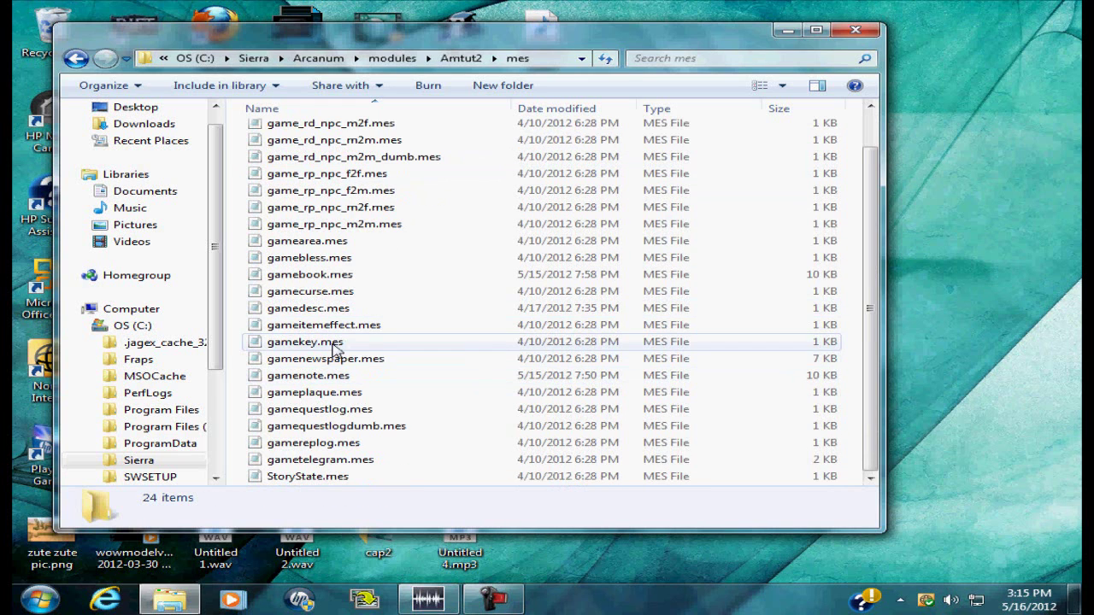
double_click(345, 342)
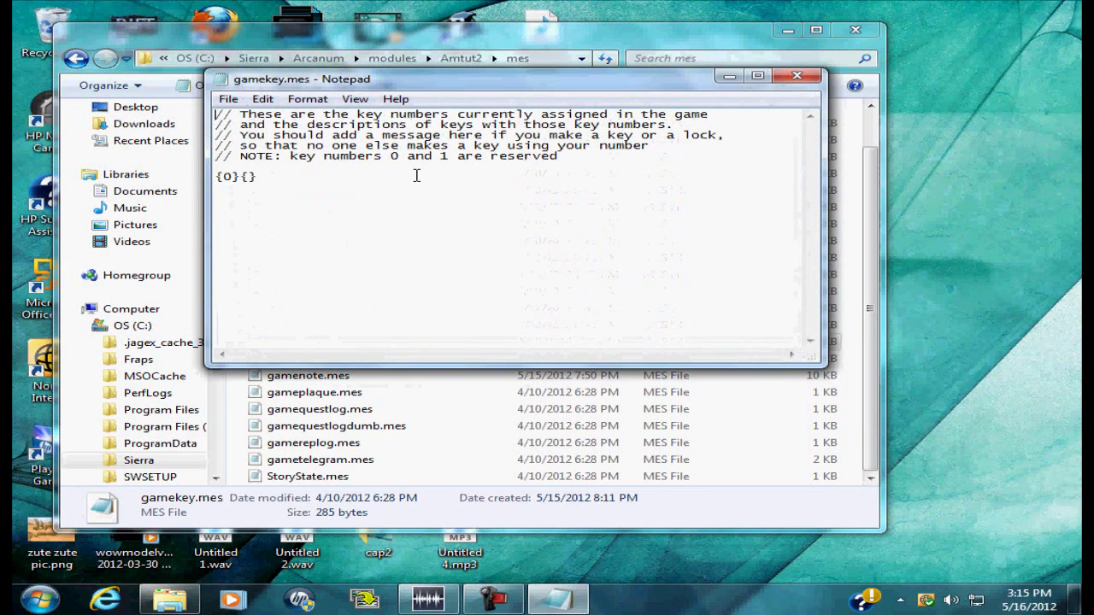
Add the entry {2}{William's key} below the {0}{} line, separated by a blank line.
click(362, 180)
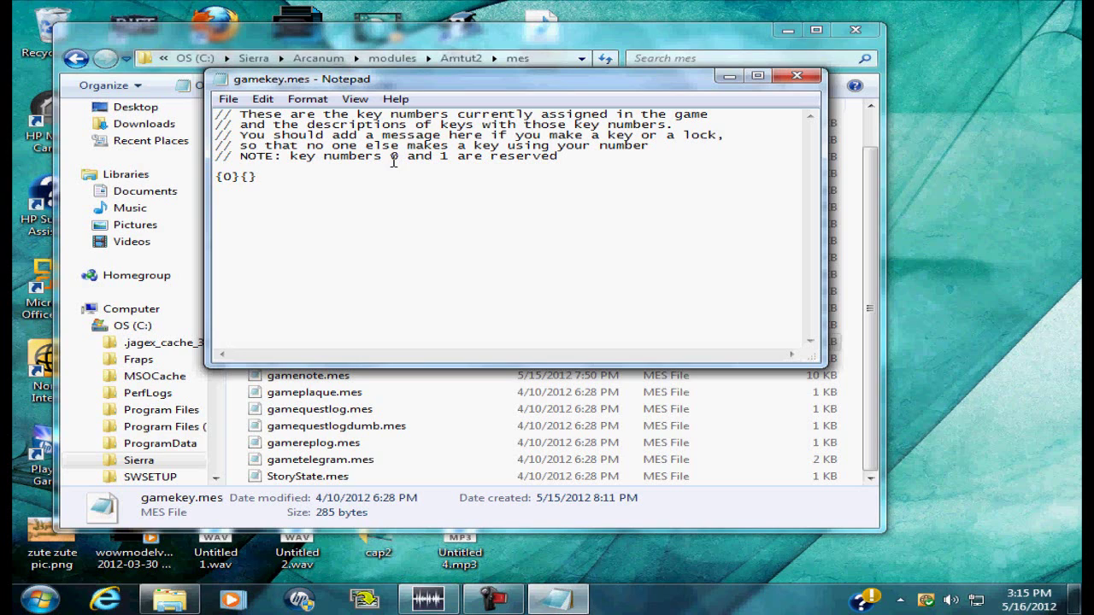
key(Return)
key(Return)
text({}{})
key(Left)
text(21)
key(BackSpace)
key(Right)
key(Right)
text(williams key)
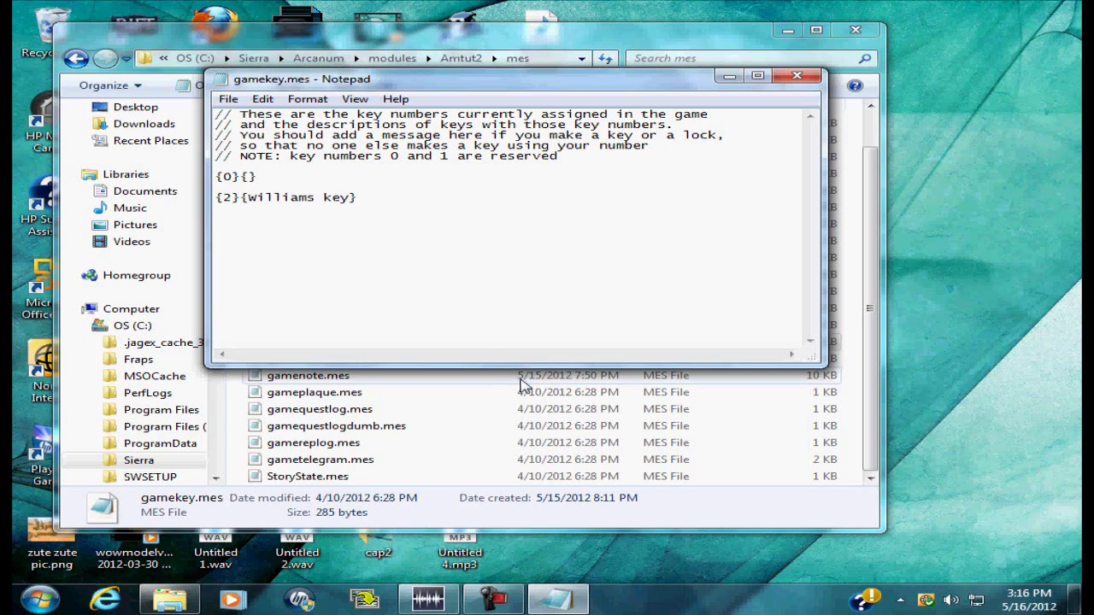
click(306, 199)
text(')
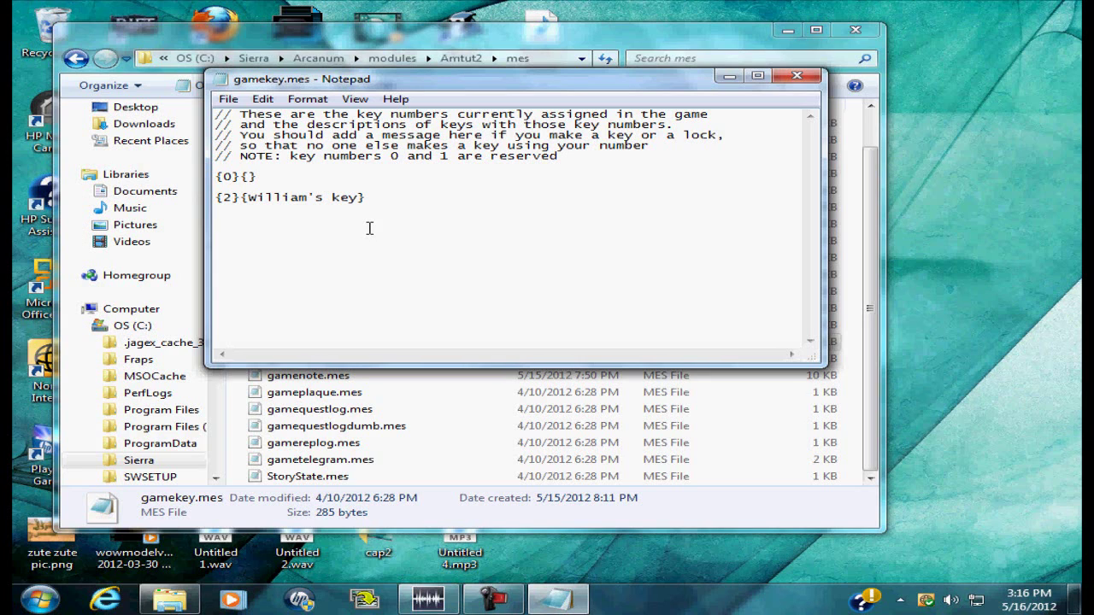
Save the edited gamekey.mes and close it.
double_click(227, 197)
click(247, 229)
click(227, 98)
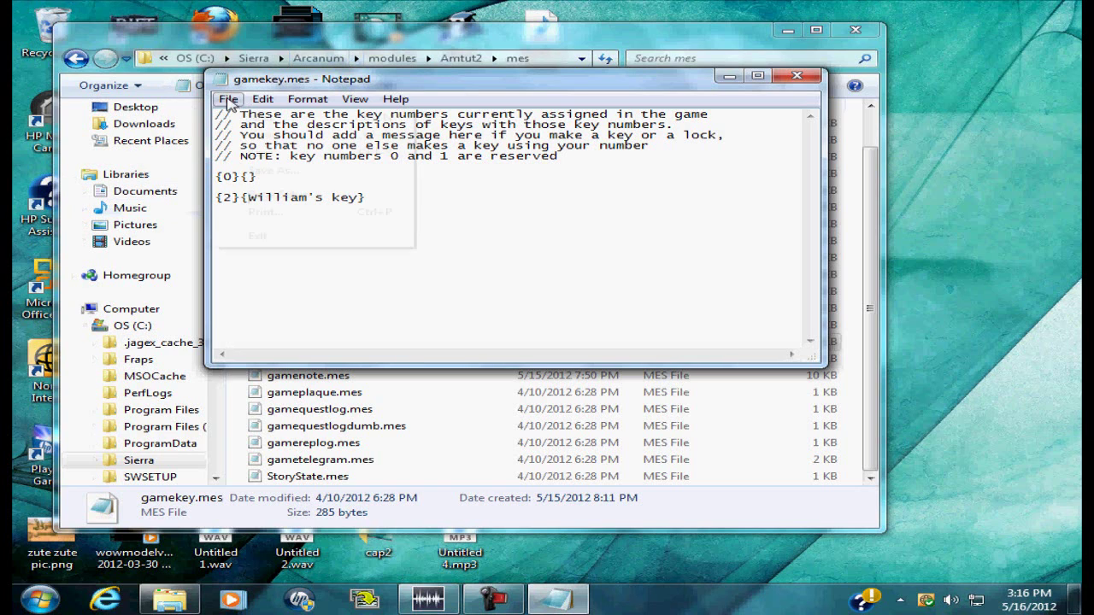
click(261, 153)
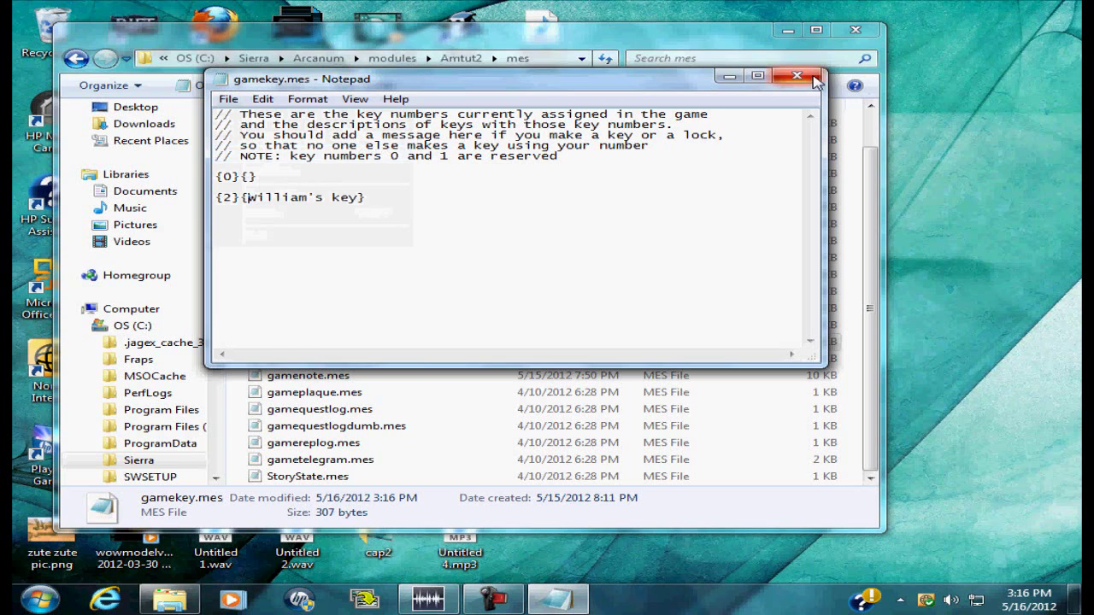
click(812, 78)
Launch World Editor and open the Amtut2 module.
click(40, 599)
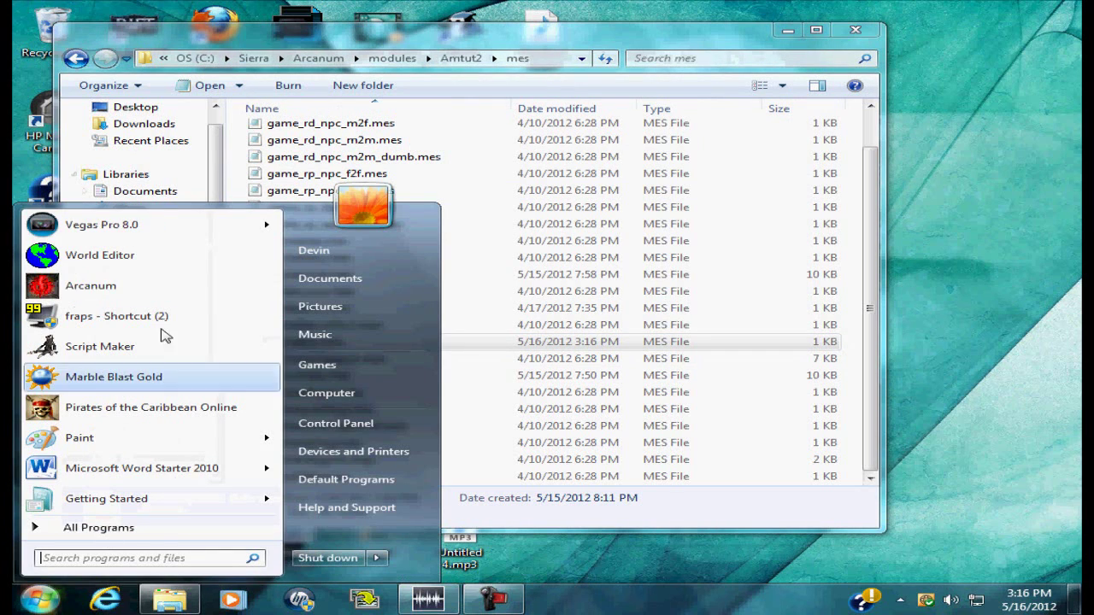
click(146, 252)
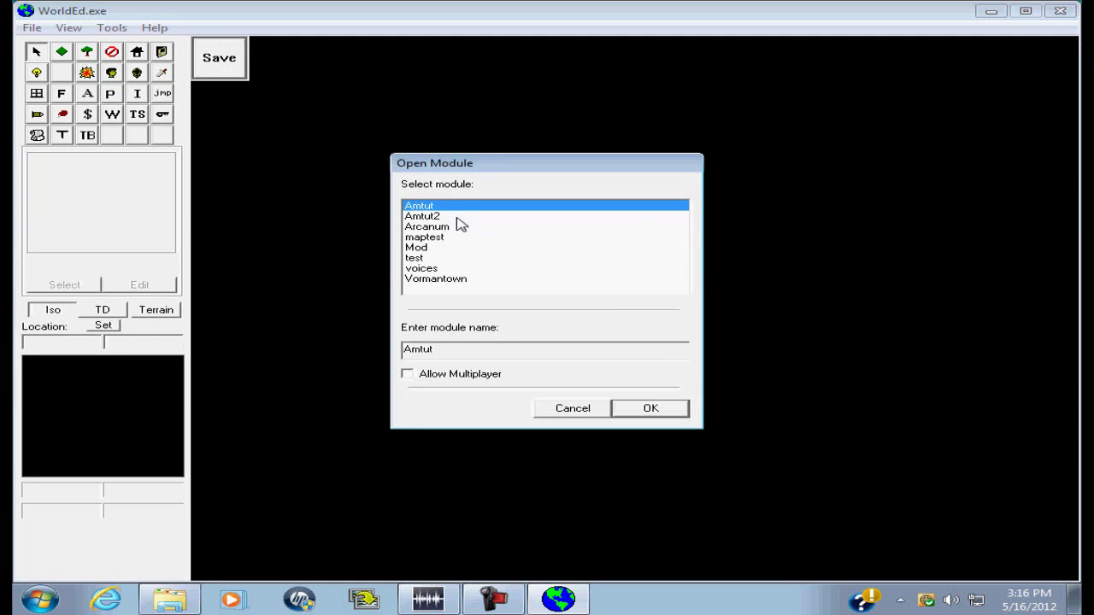
click(427, 218)
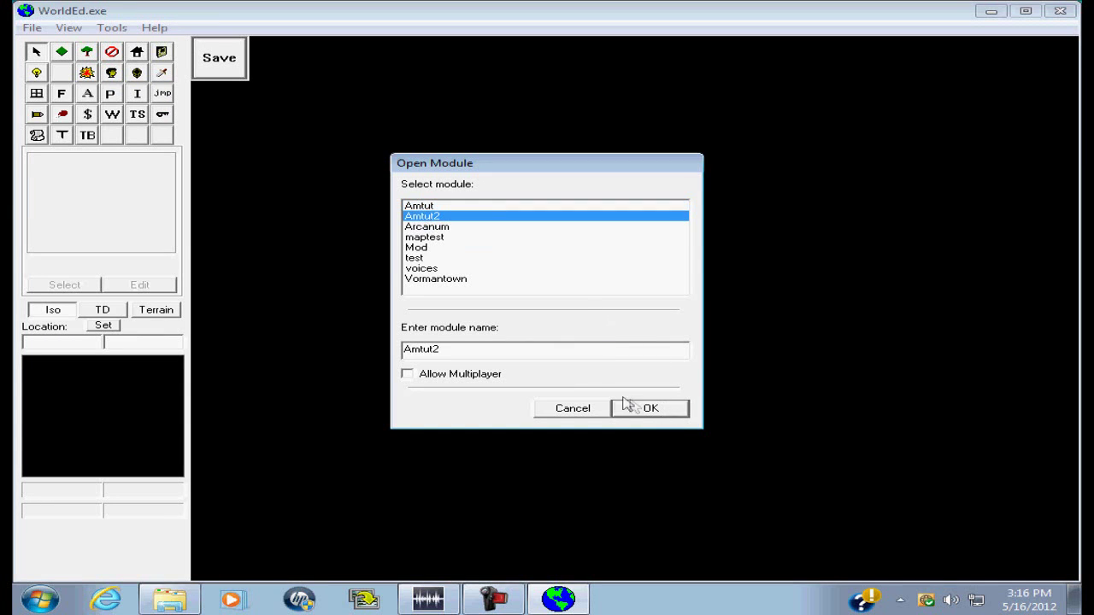
click(668, 412)
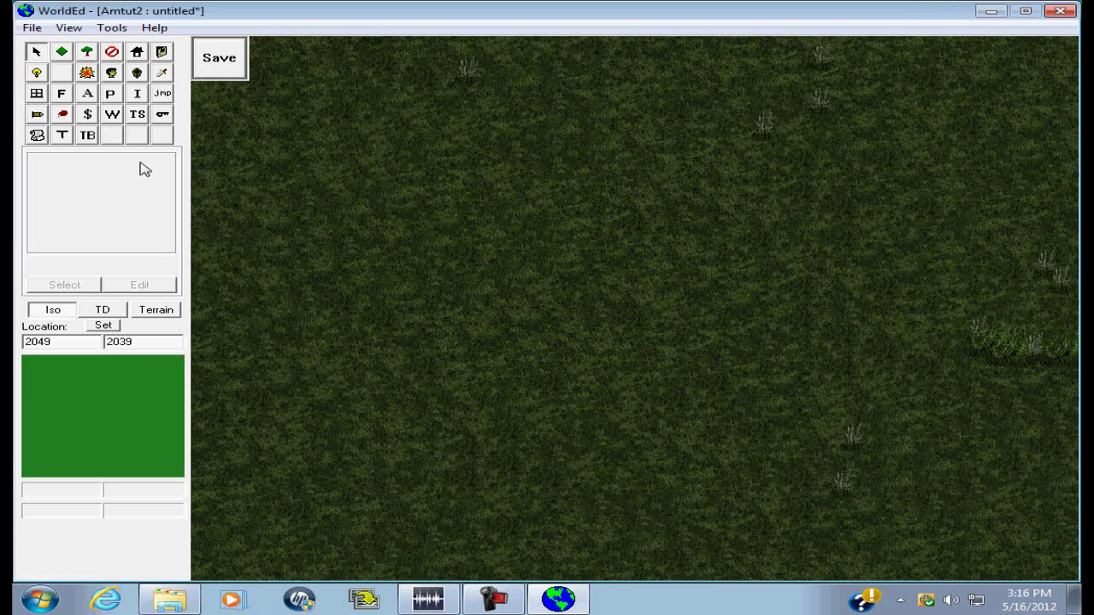
Open the map named start from the Amtut2 module.
click(31, 27)
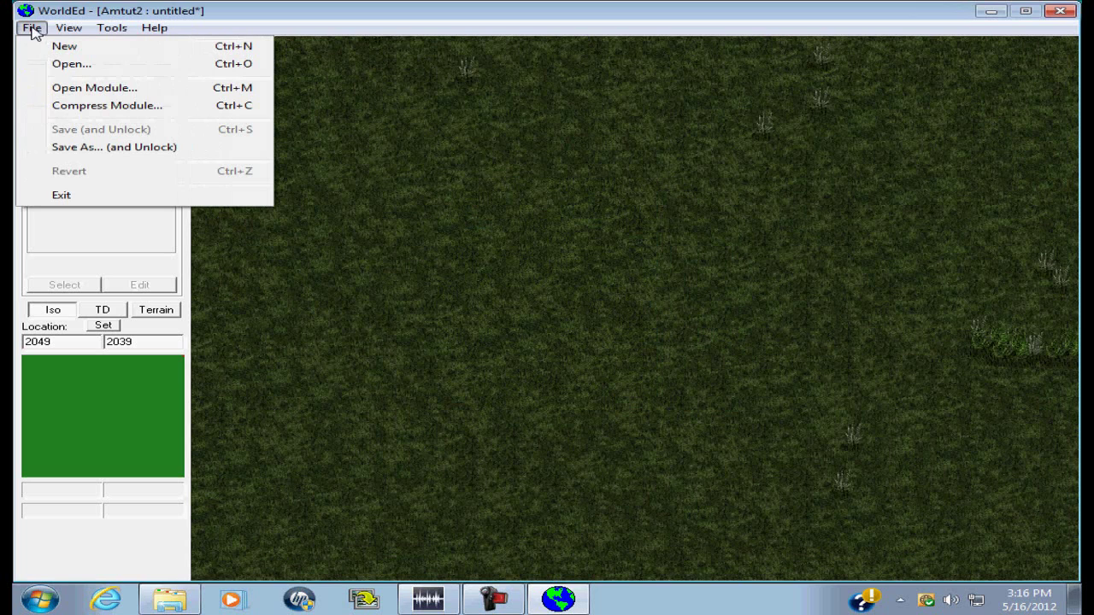
click(95, 66)
click(564, 354)
click(448, 217)
click(651, 409)
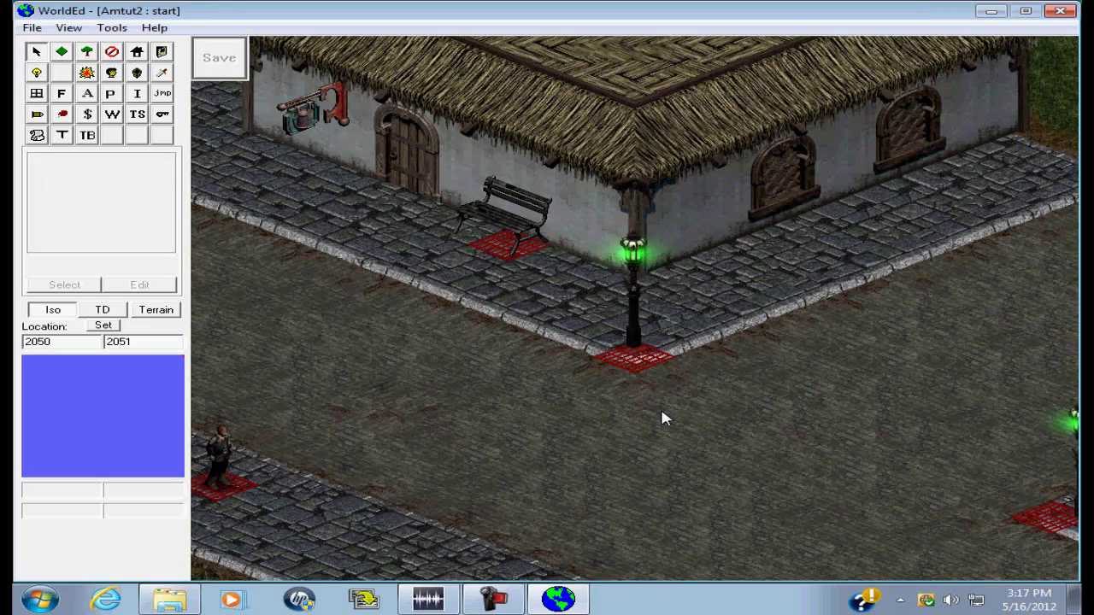
Hide the roof of the building with the sword rack and campfire outside to expose its interior.
key(Left)
key(Left)
key(Left)
key(Down)
key(Down)
key(Up)
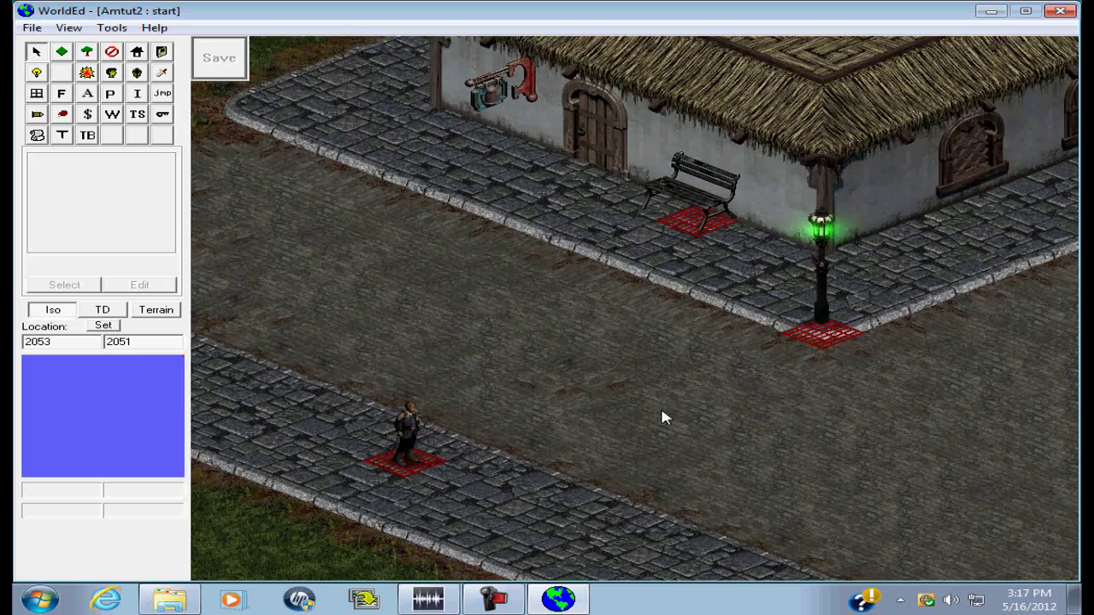
key(Left)
key(Left)
key(Left)
key(Down)
key(Down)
key(Down)
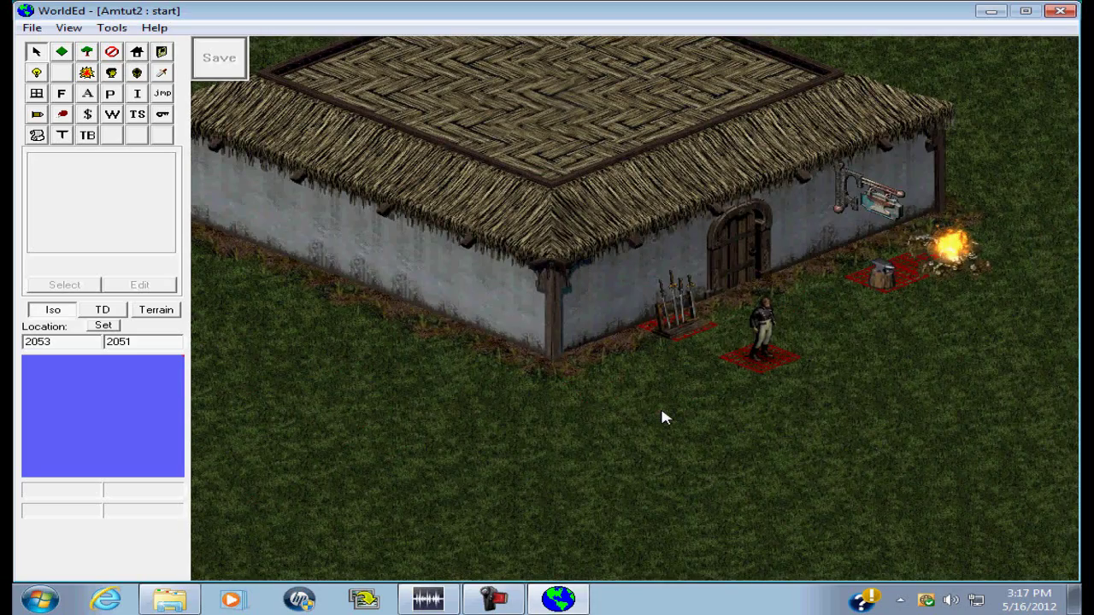
key(Right)
key(Right)
key(Up)
key(Up)
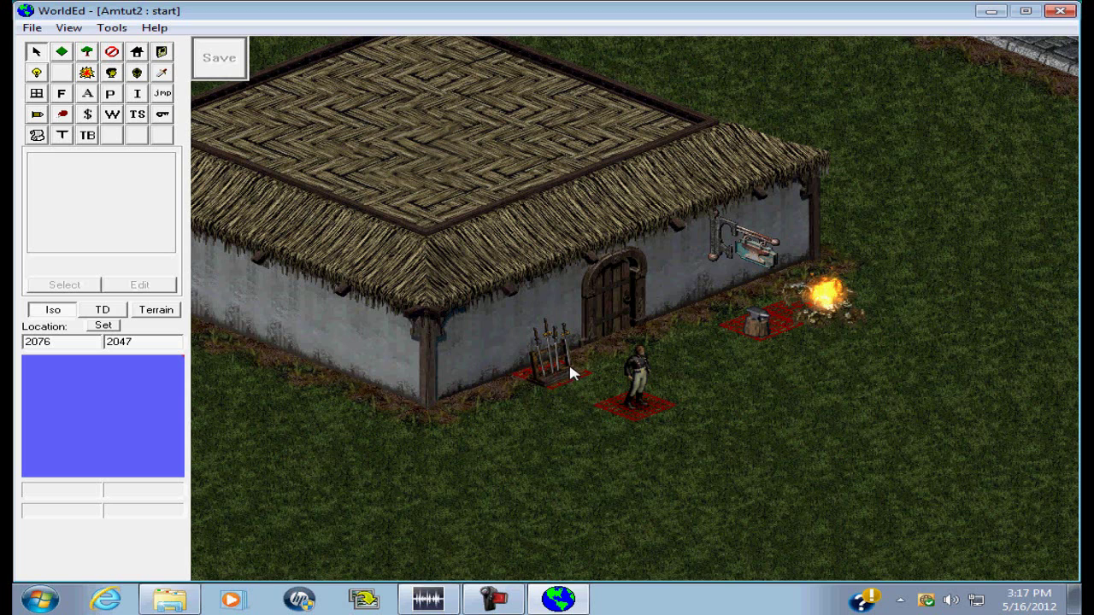
key(r)
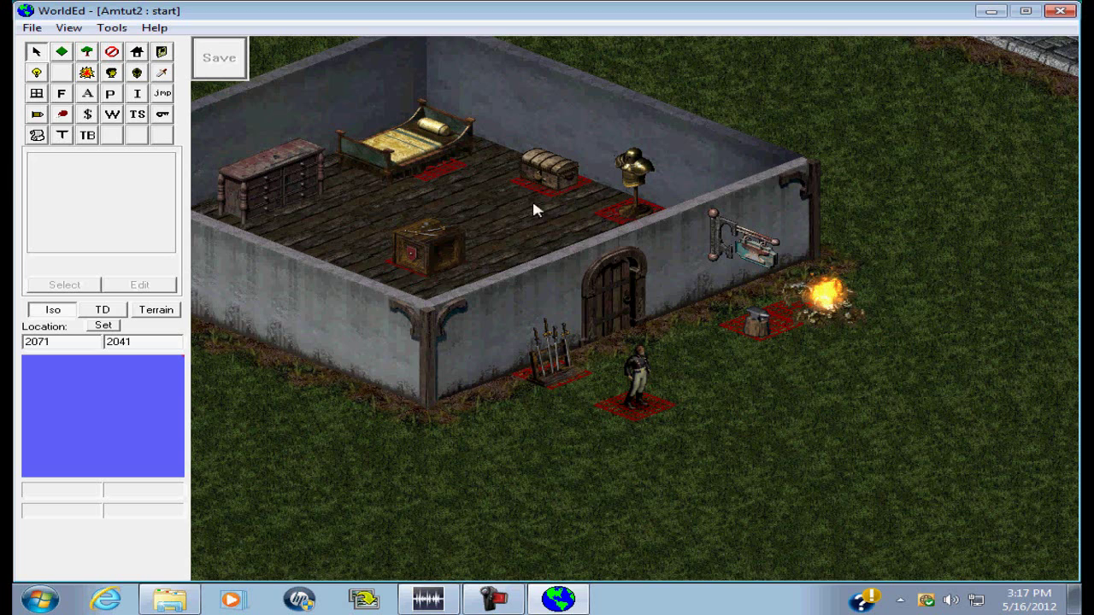
Remember the NPC outside the door for notify and set it as the notify NPC of the chest beside the armour stand.
right_click(547, 178)
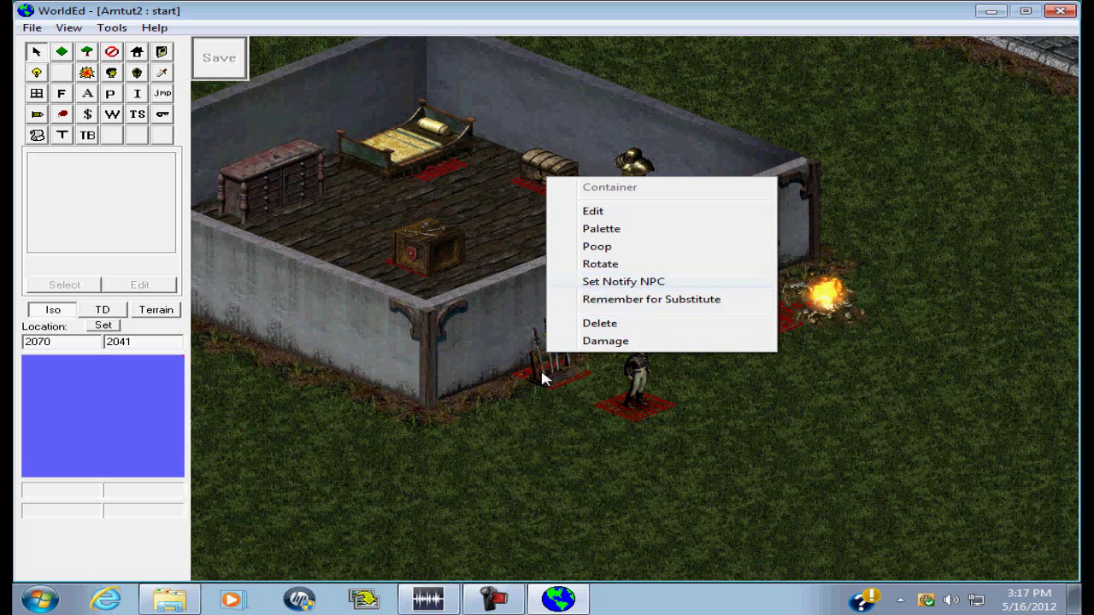
click(58, 274)
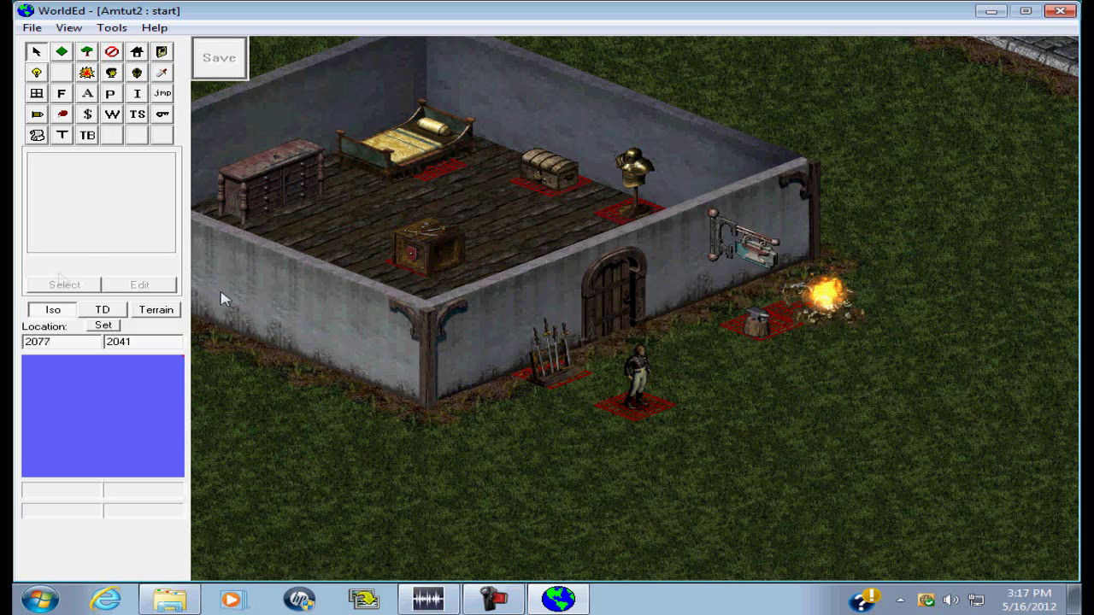
right_click(639, 374)
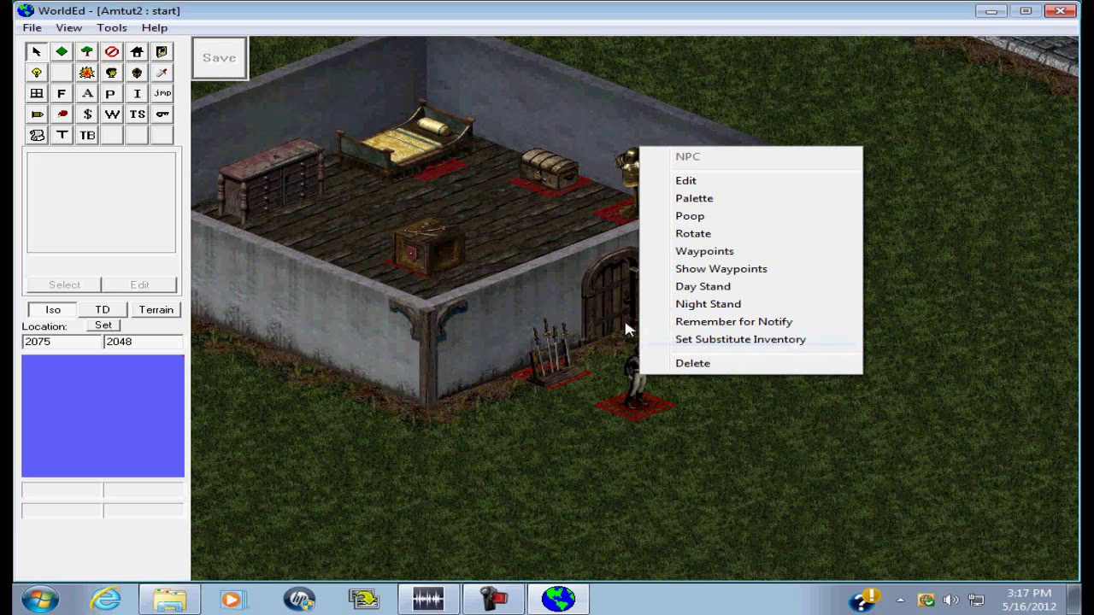
click(733, 322)
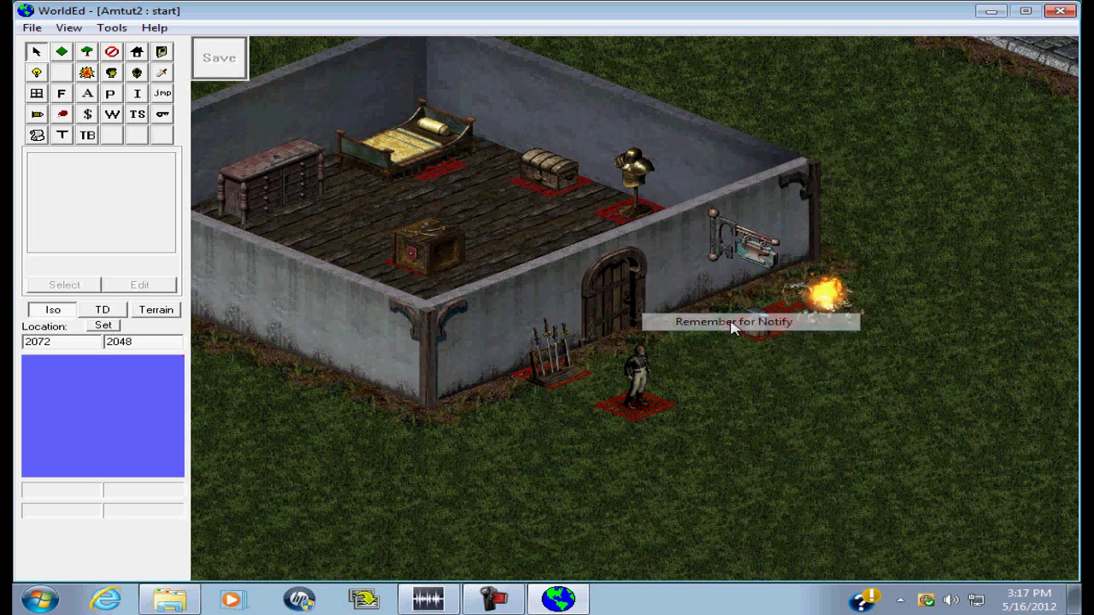
right_click(562, 183)
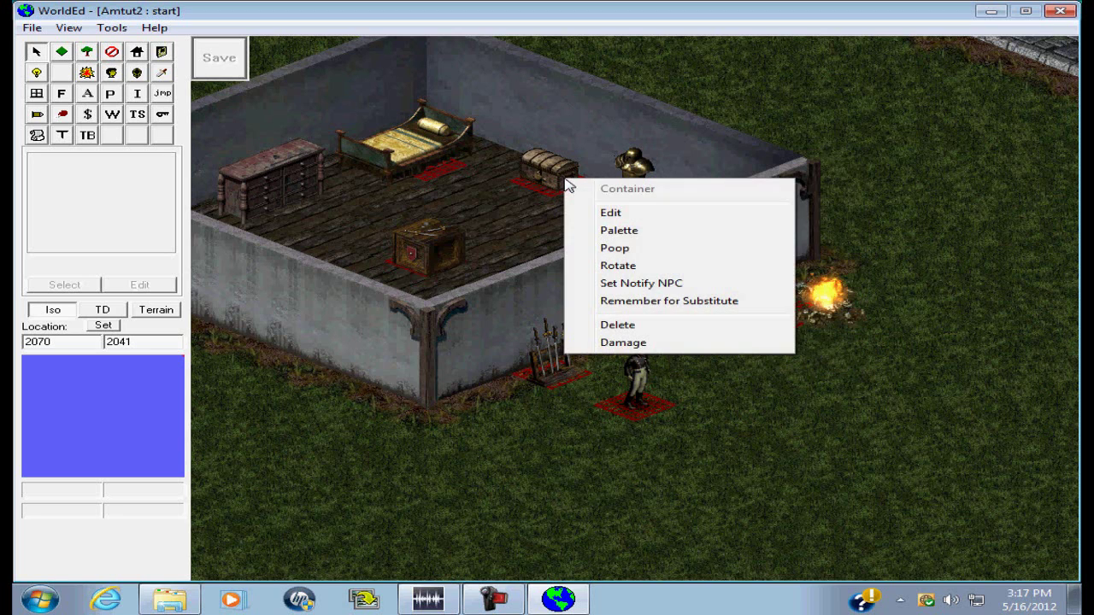
click(642, 290)
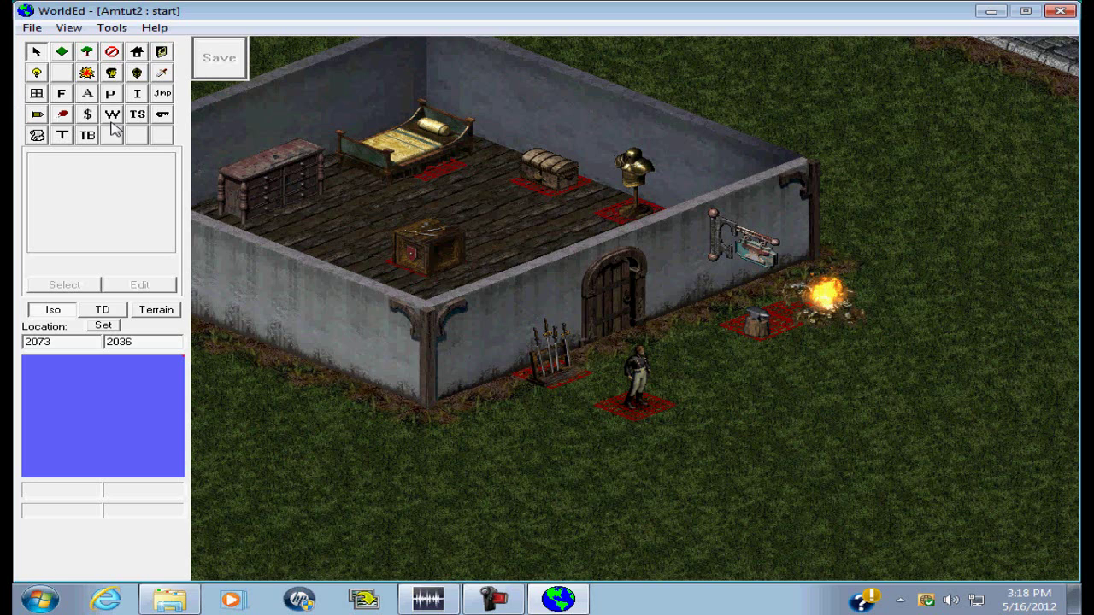
Place a key on the grass in front of the building and set its Key ID to 2.
click(164, 115)
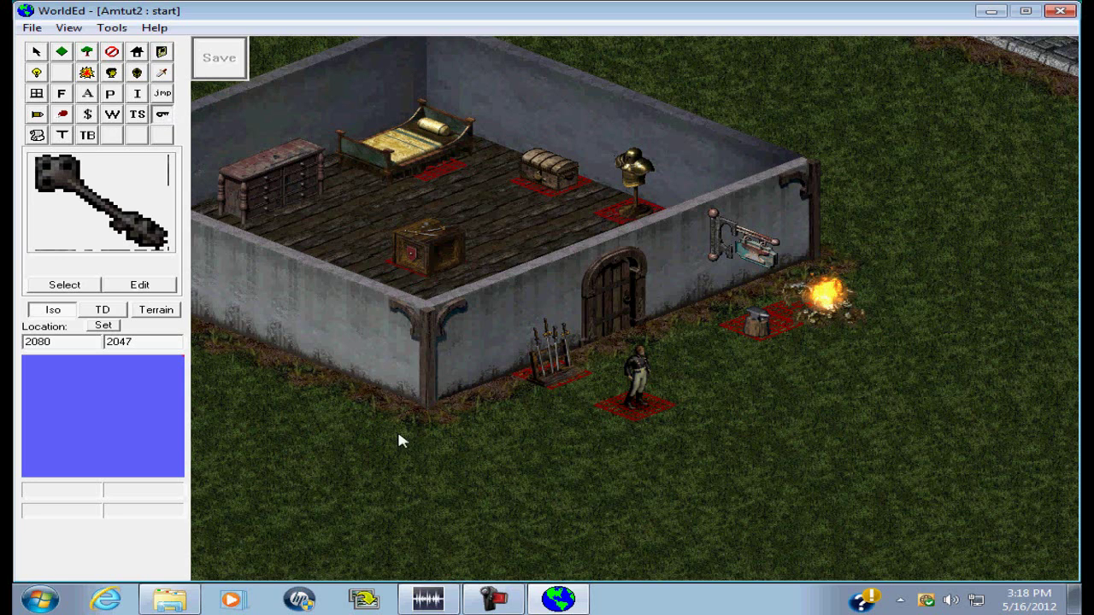
click(537, 514)
right_click(539, 514)
click(589, 538)
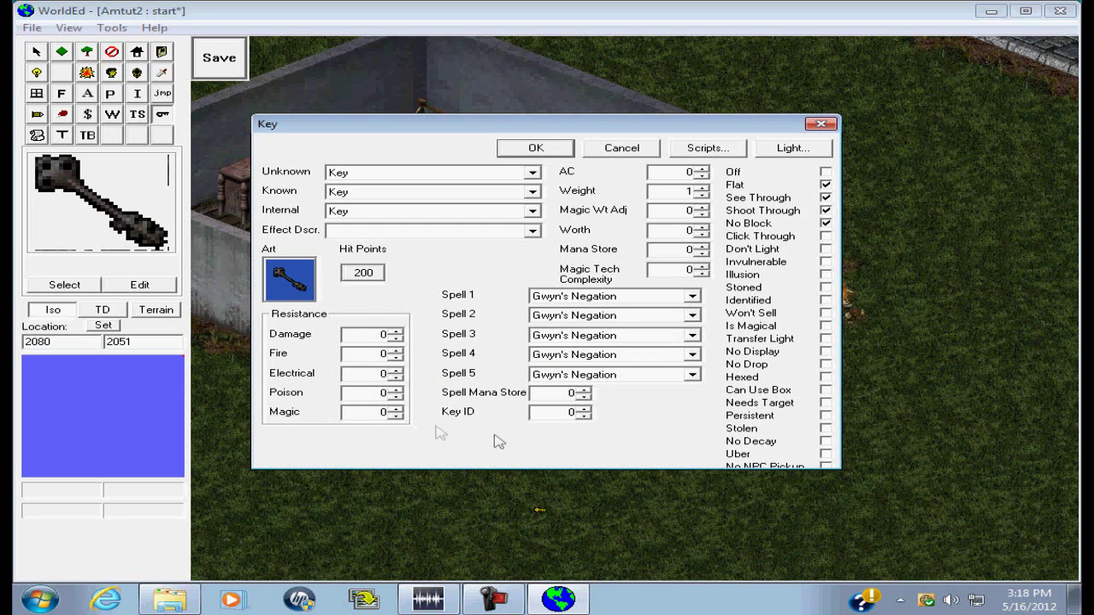
double_click(564, 412)
text(2)
Look through the key's Unknown and Internal name choices, keep Key for both, and accept its properties.
click(383, 176)
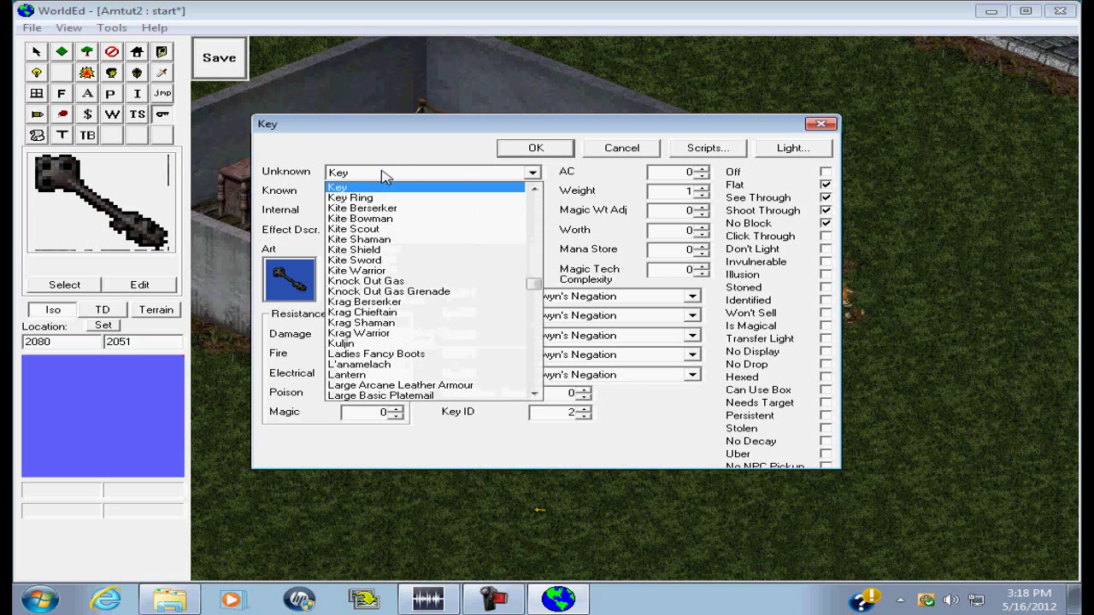
click(435, 161)
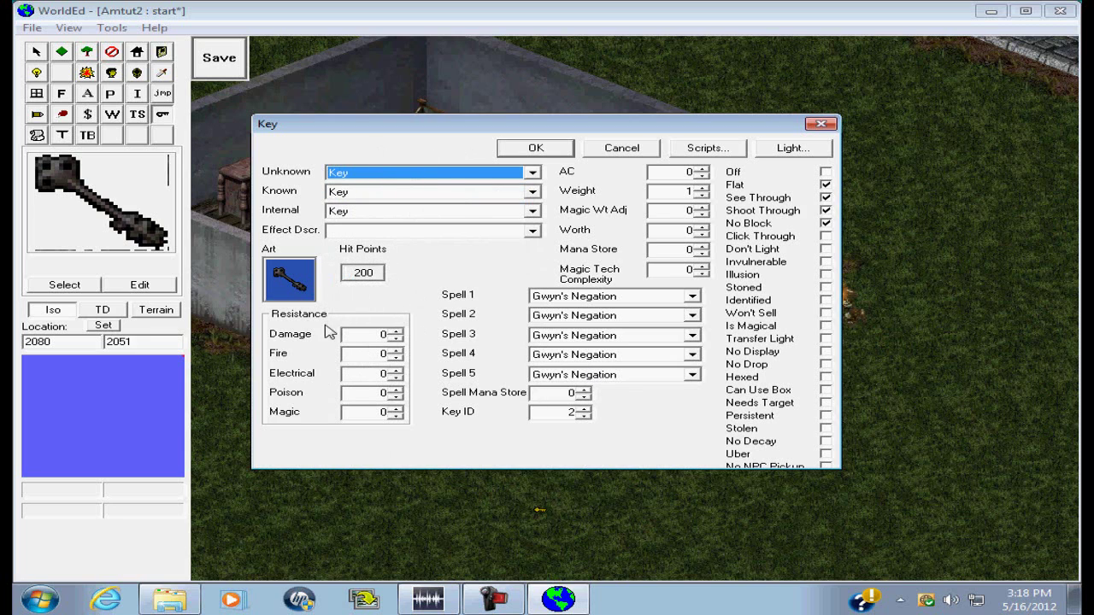
click(364, 213)
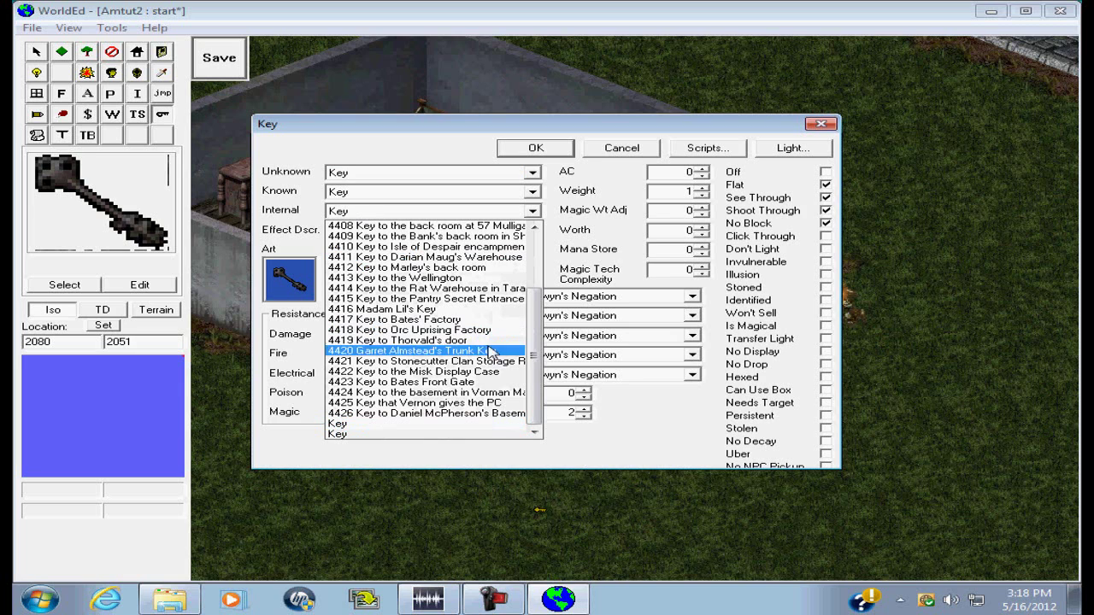
mouse_move(541, 395)
mouse_down()
mouse_move(554, 260)
mouse_move(552, 408)
mouse_up()
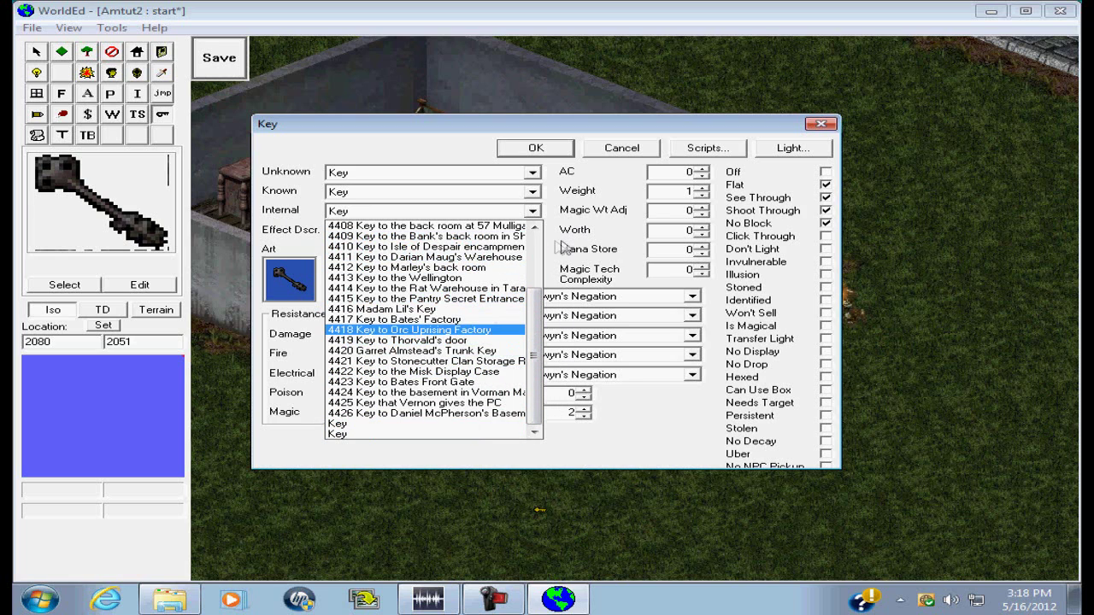
click(554, 243)
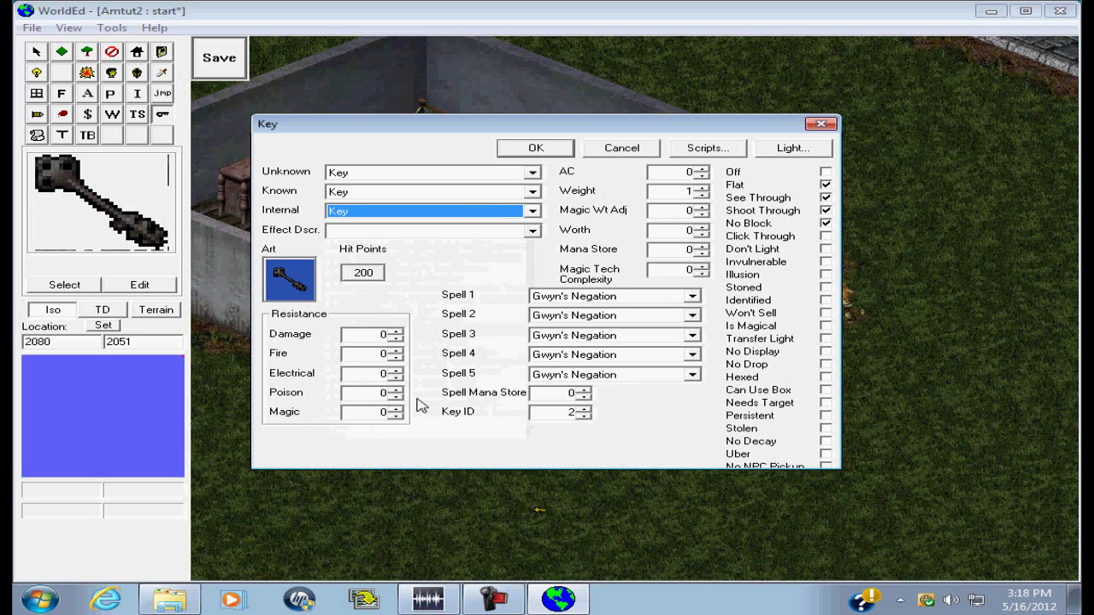
click(536, 150)
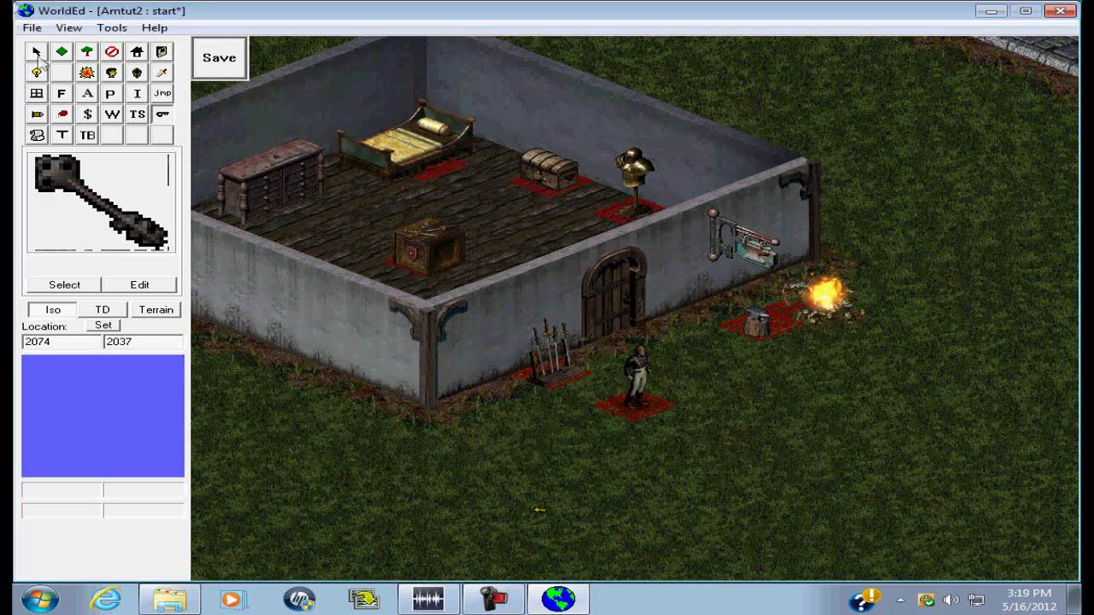
Set the Key ID of the chest beside the armour stand to 2, accept its properties, and save the map.
right_click(569, 179)
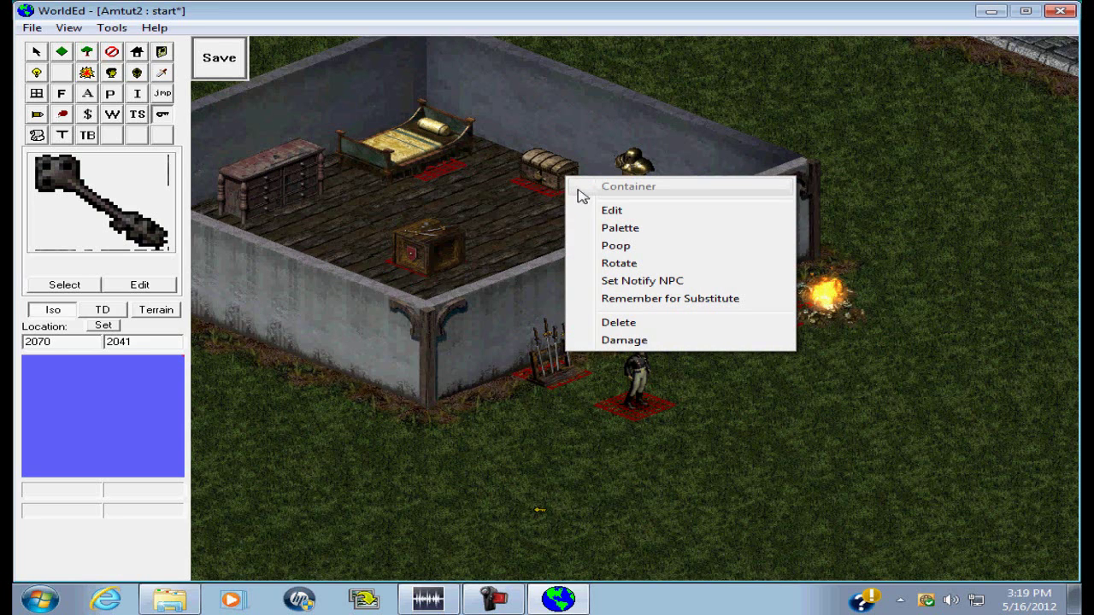
click(632, 215)
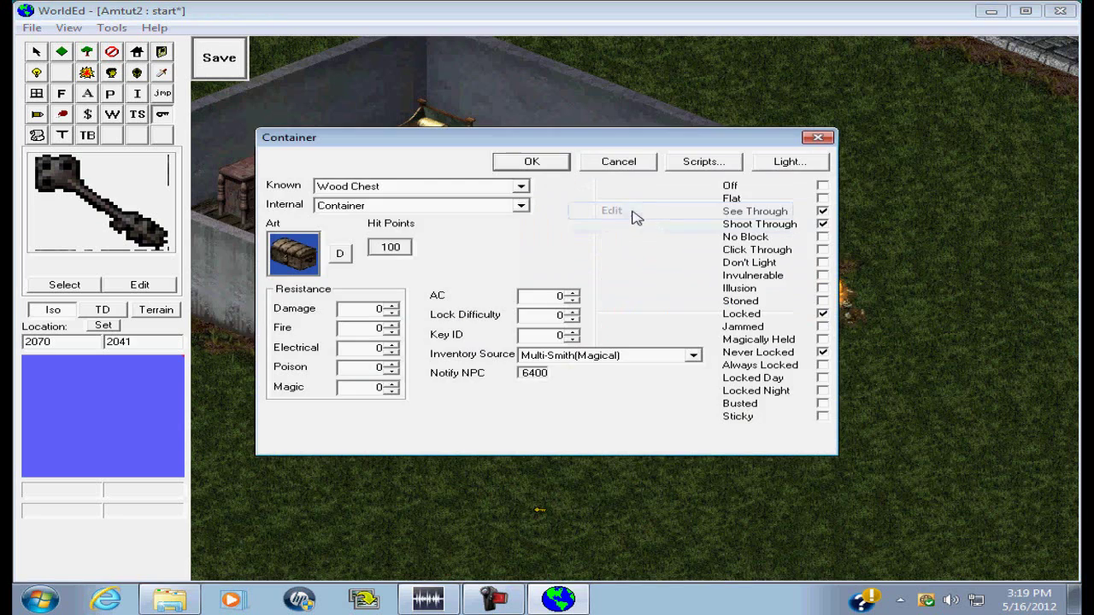
double_click(532, 335)
text(2)
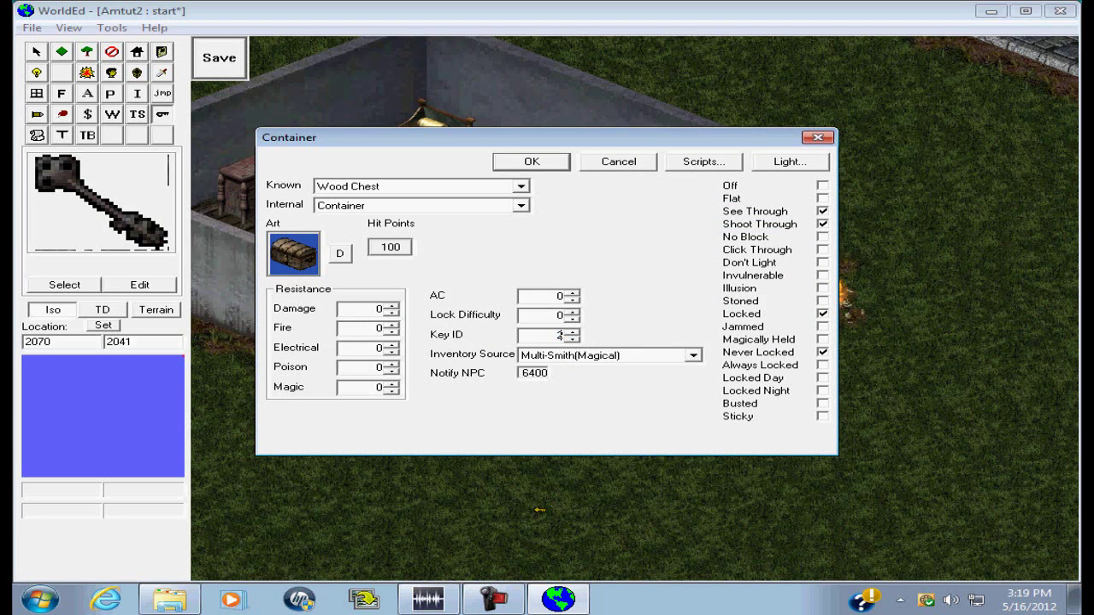
click(547, 163)
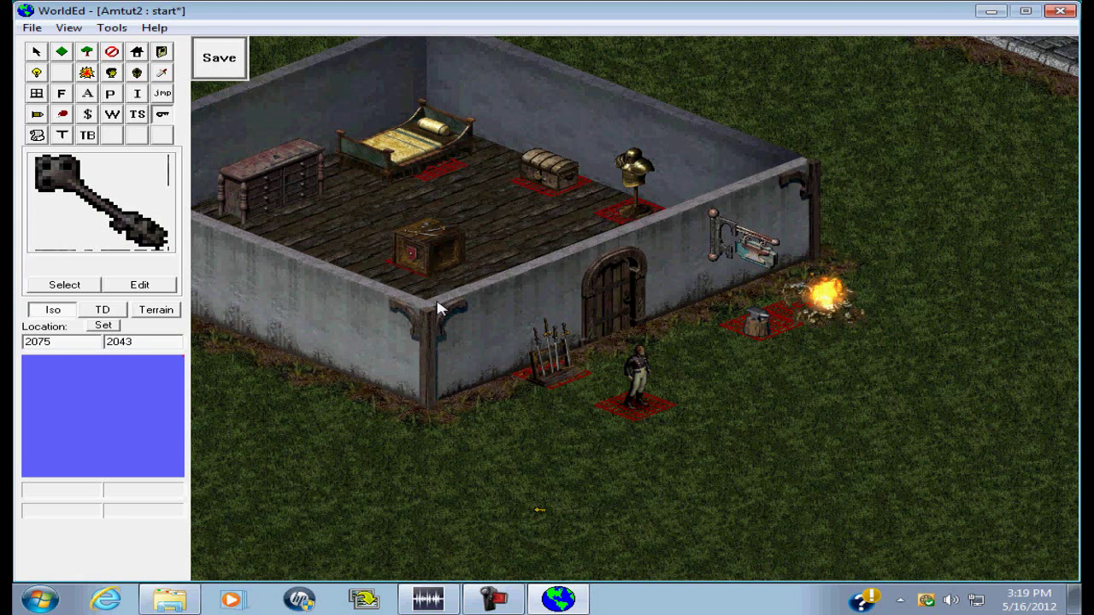
click(35, 52)
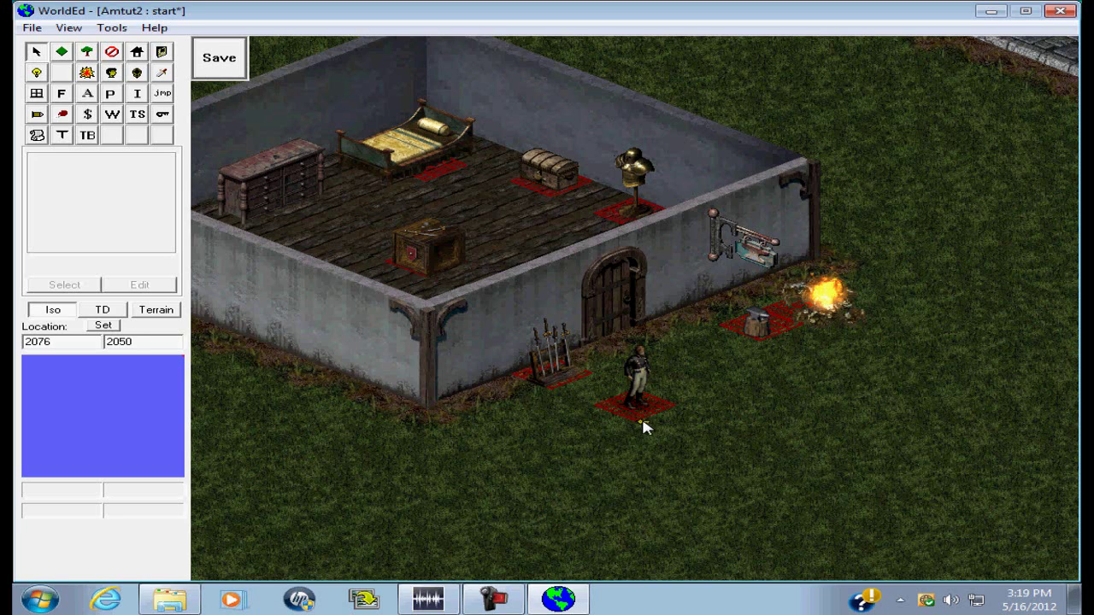
click(215, 58)
Go past the street and grass to the cliff at the map's edge and hide the red blocked-tile overlay.
key(Right)
key(Up)
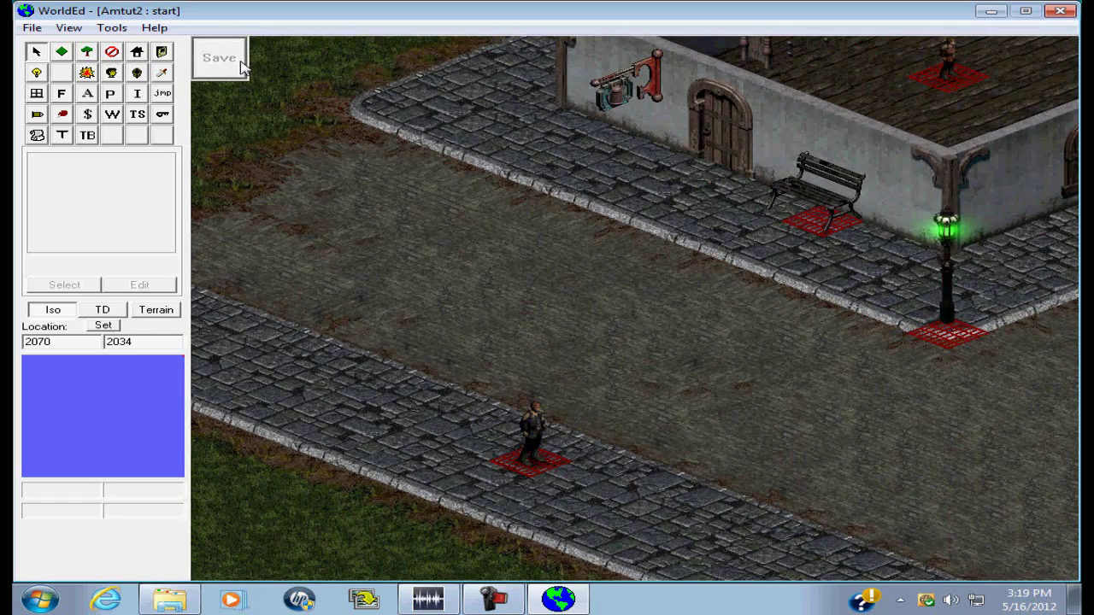
key(Left)
key(Up)
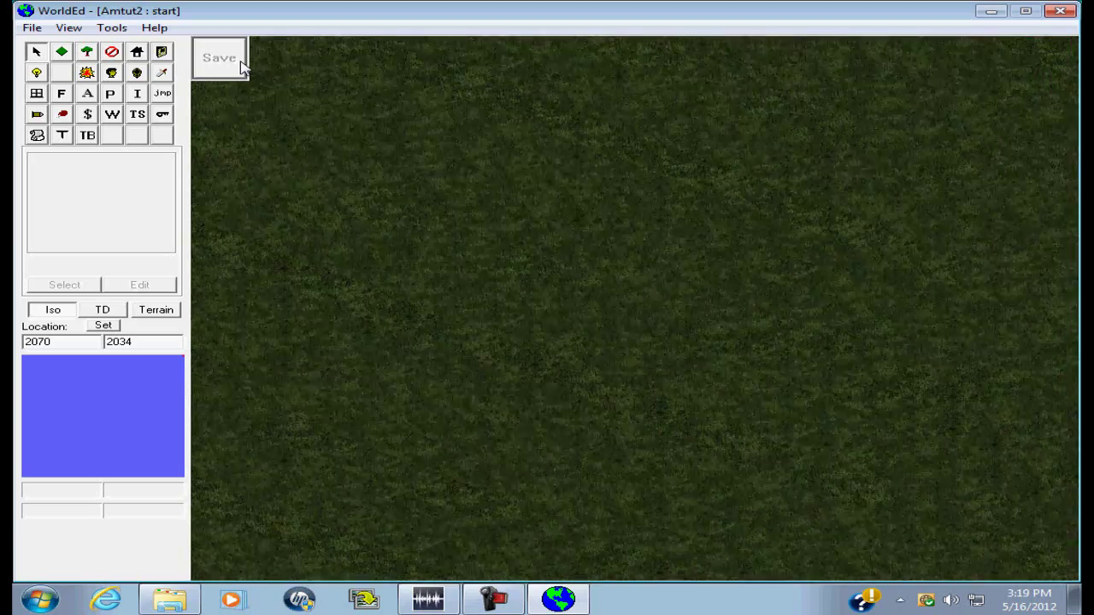
key(Left)
key(Up)
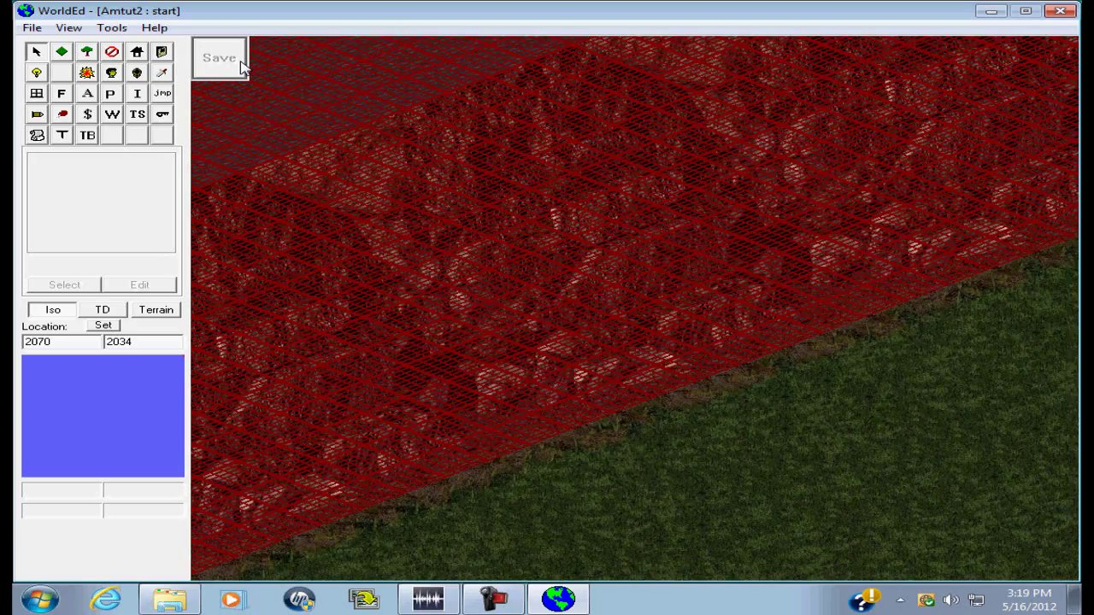
key(b)
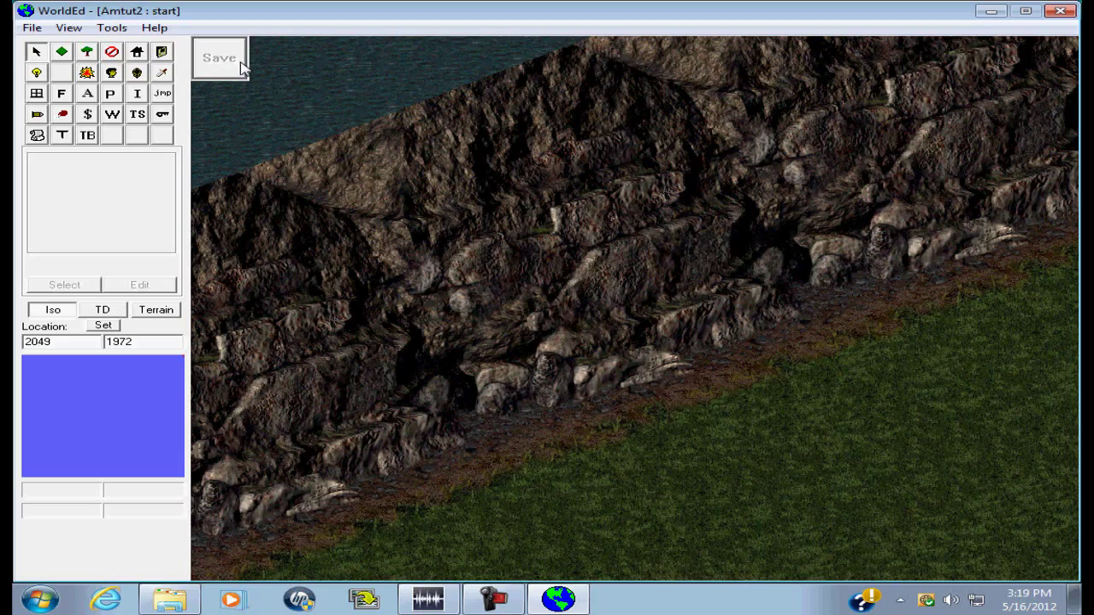
Examine the cliff walls along the water and the corner where the two cliff lines meet.
key(Left)
key(Down)
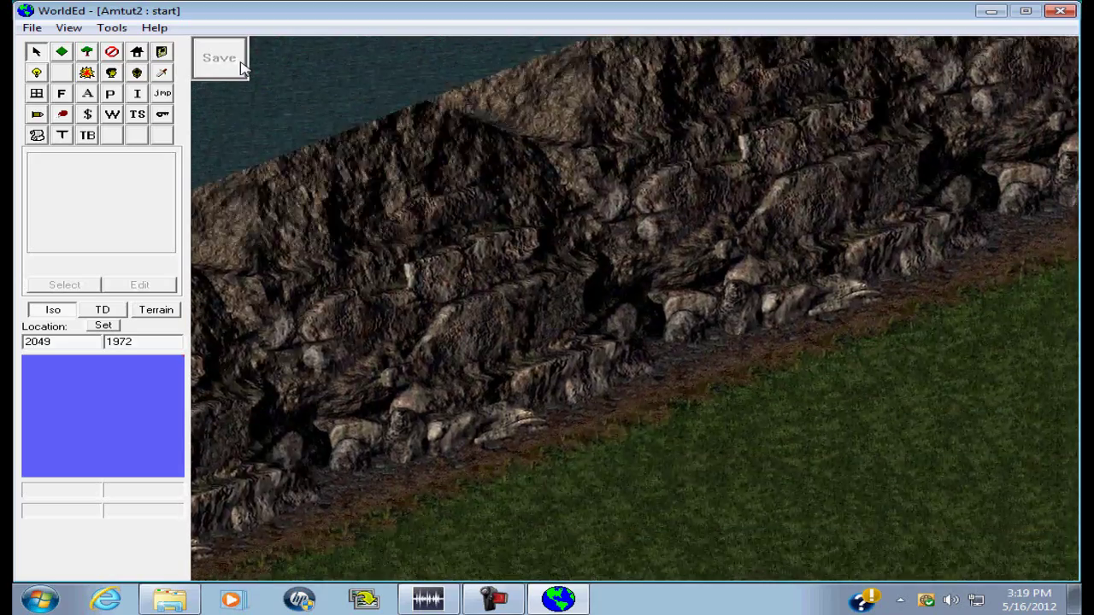
key(Left)
key(Down)
key(Left)
key(Up)
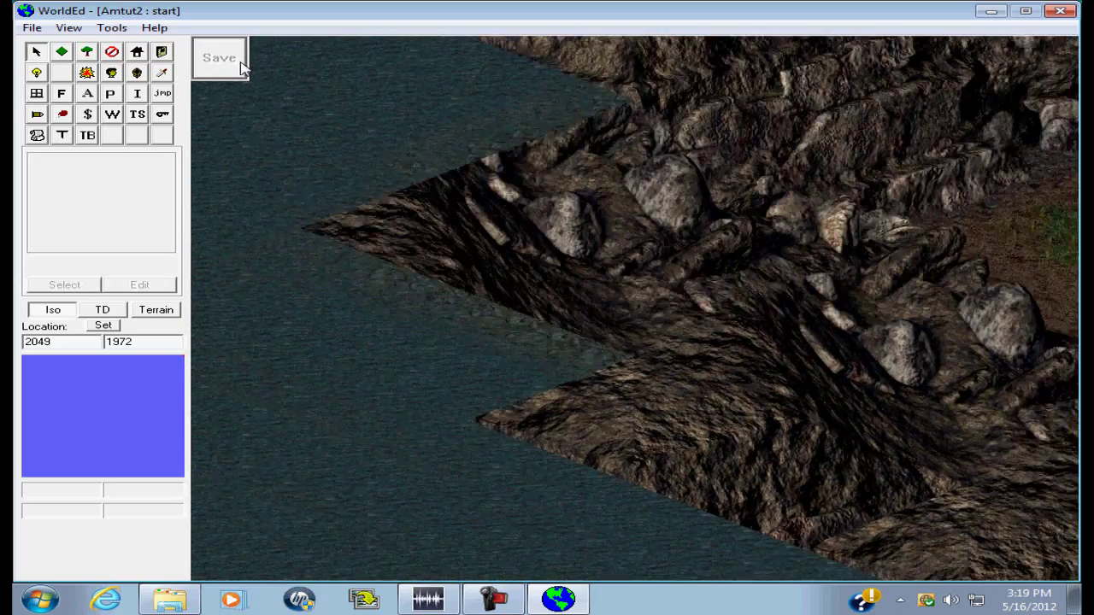
key(Left)
key(Up)
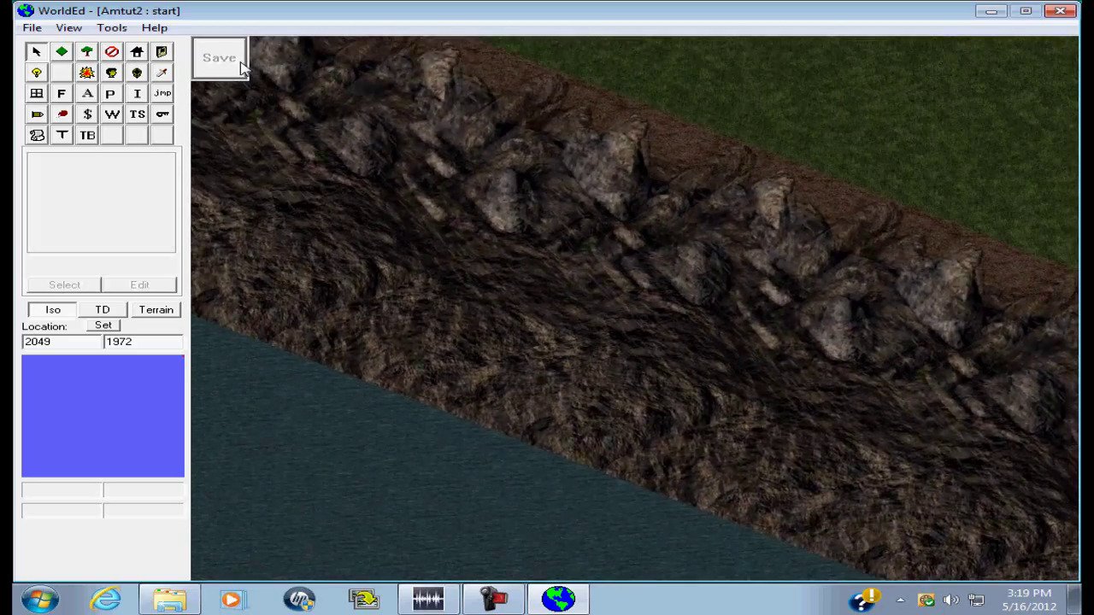
key(Up)
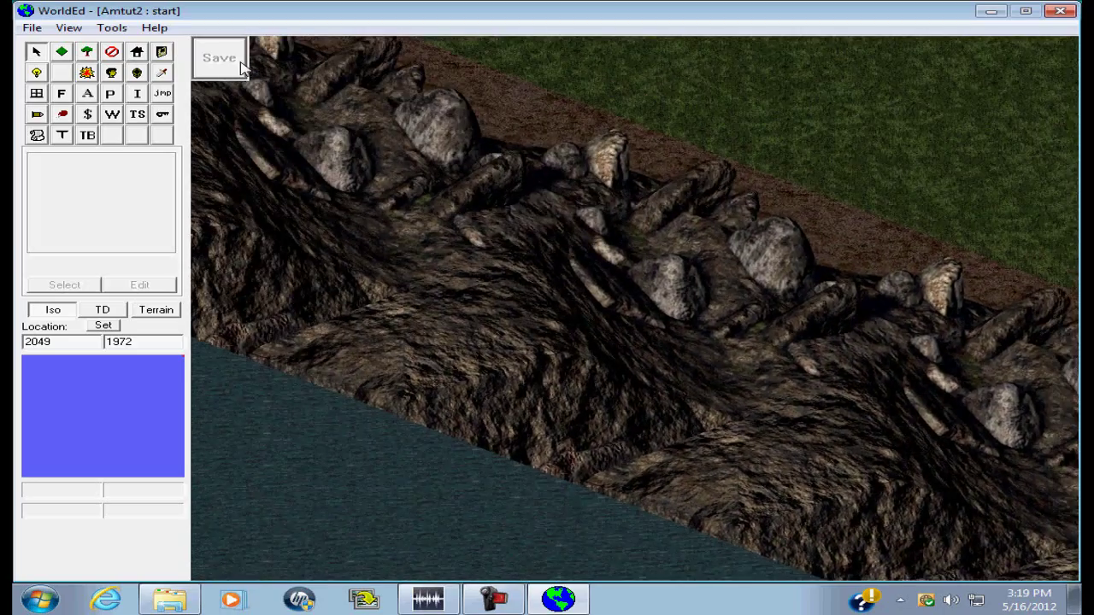
key(Left)
key(Up)
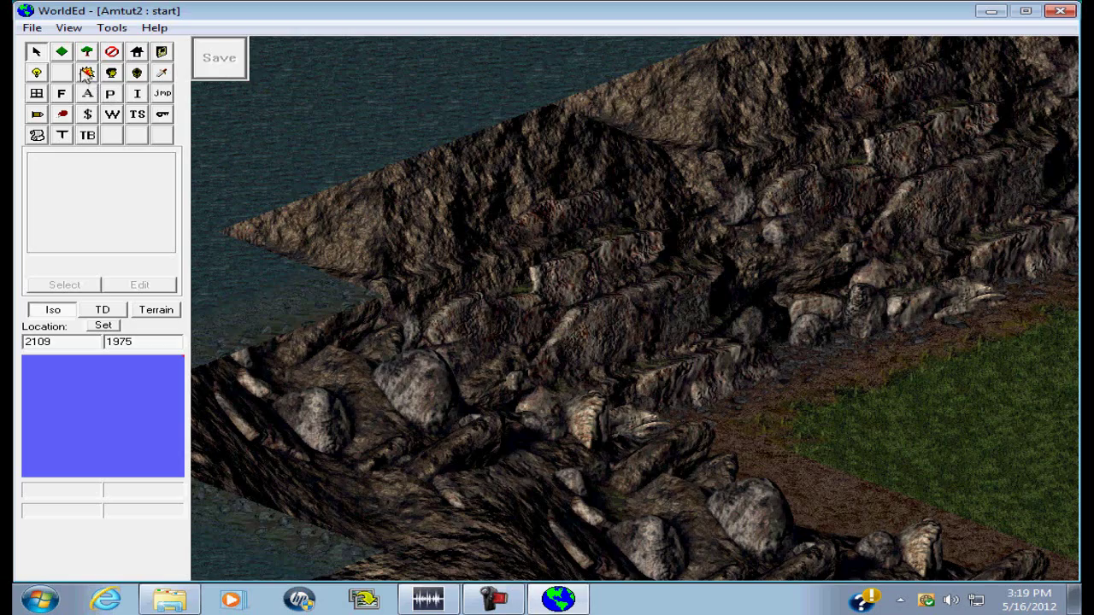
Paint a strip of dirt (drt) terrain over the grass along the inner side of the lower cliff, starting at the corner.
click(61, 52)
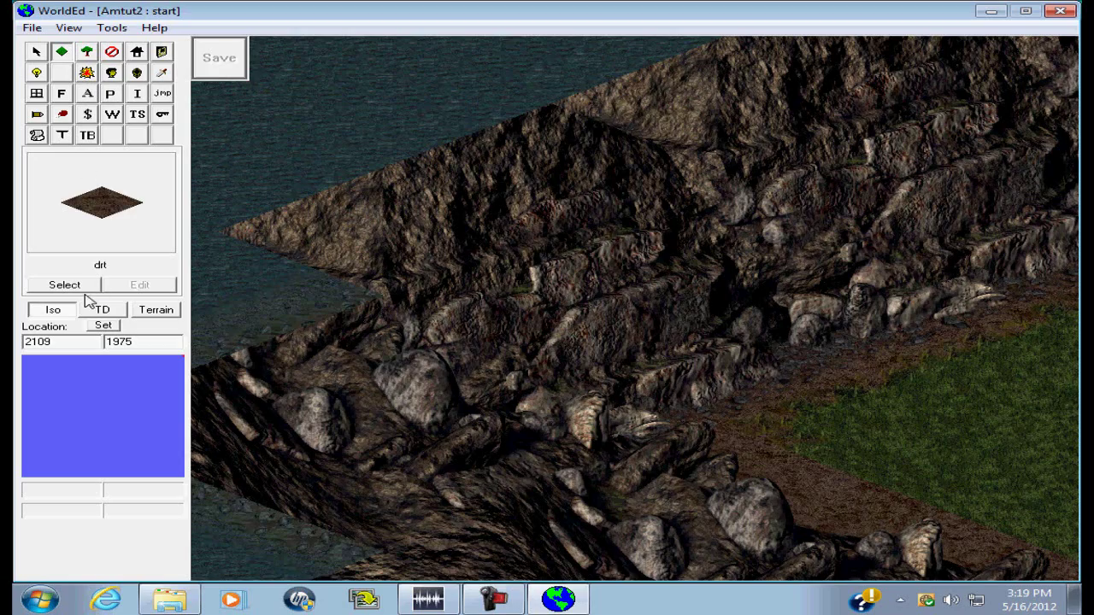
key(Right)
key(Down)
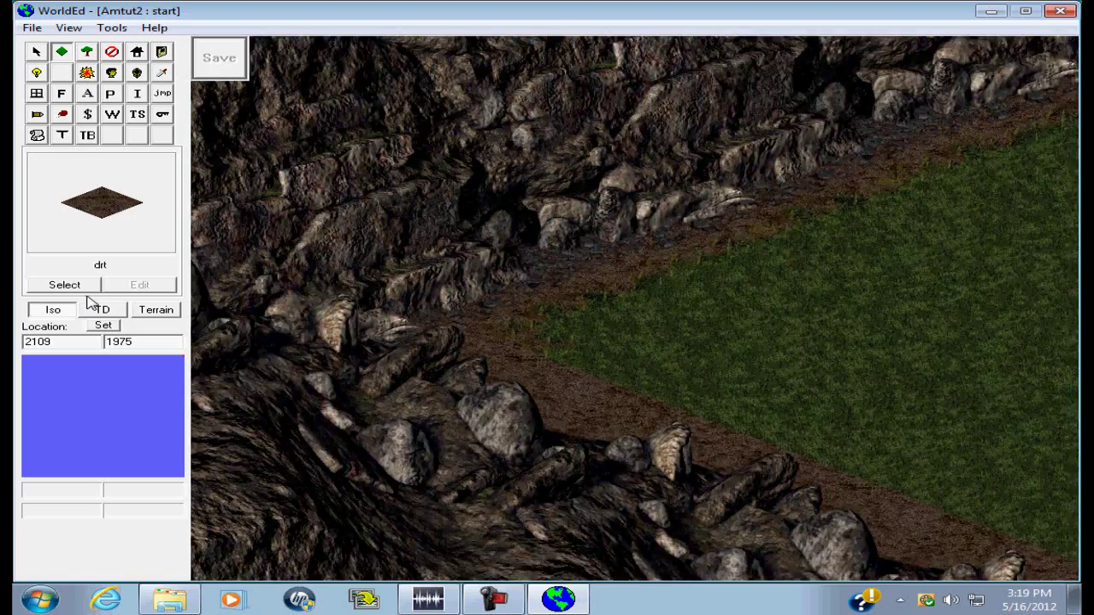
key(Right)
key(Down)
key(Up)
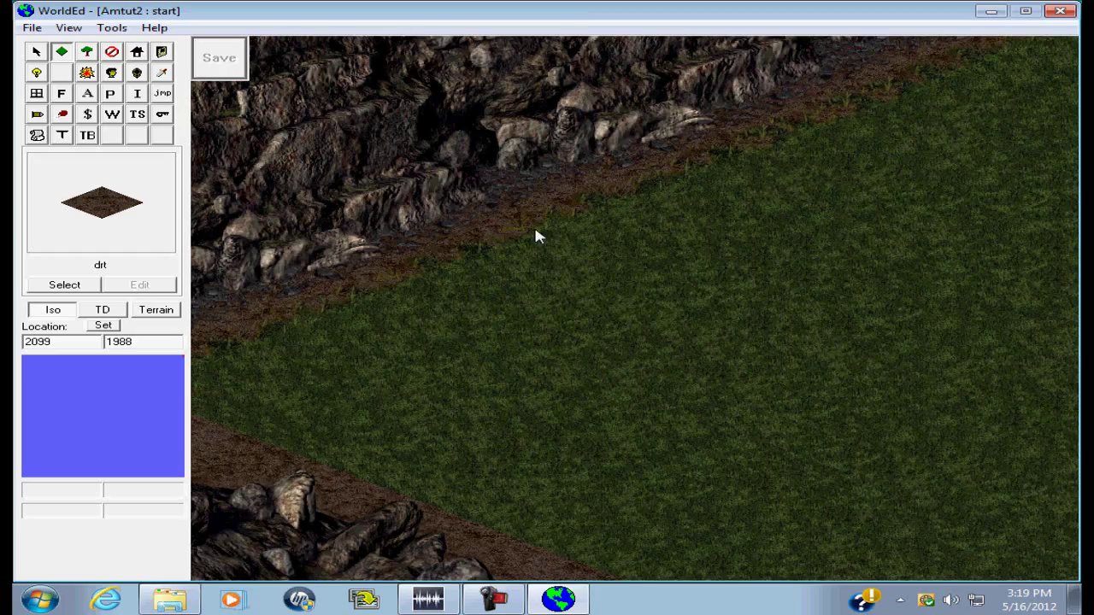
key(Left)
key(Down)
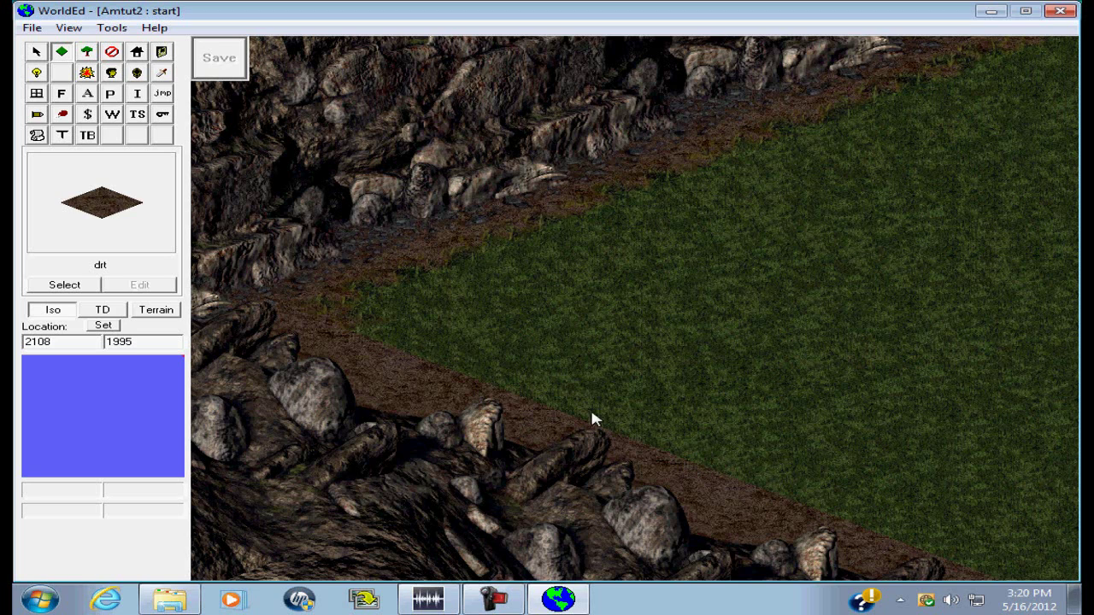
mouse_move(439, 337)
mouse_down()
mouse_move(415, 322)
mouse_move(386, 335)
mouse_move(605, 400)
mouse_move(797, 483)
mouse_up()
middle_drag(797, 481, 319, 301)
mouse_move(360, 303)
mouse_down()
mouse_move(480, 373)
mouse_move(616, 418)
mouse_up()
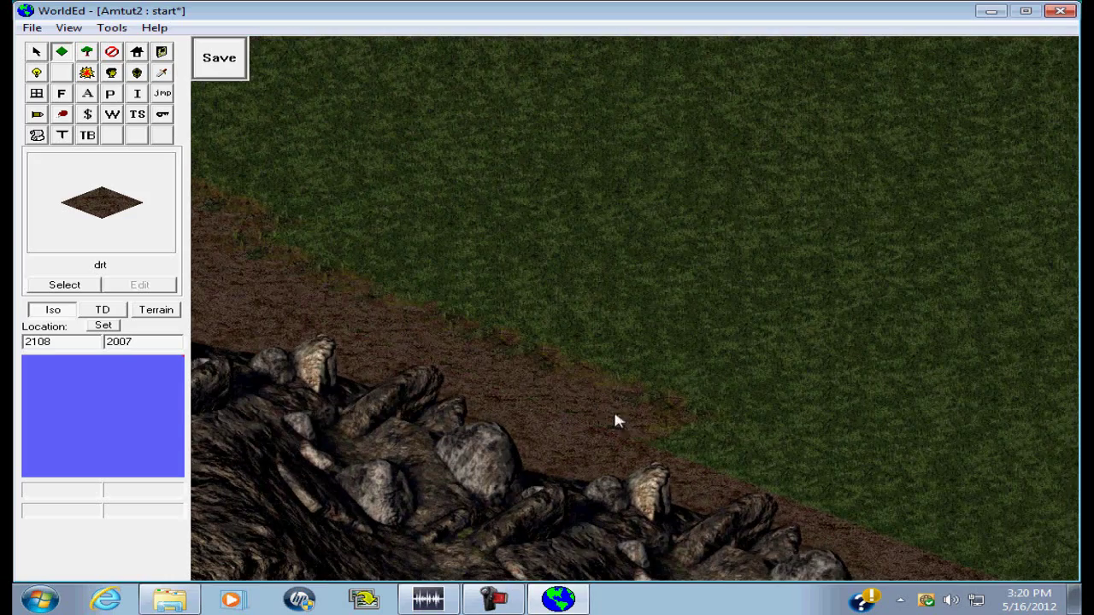
Choose the Blkbse0a black terrain tile and paint it over the water beside the cliff corner.
middle_drag(804, 399, 438, 414)
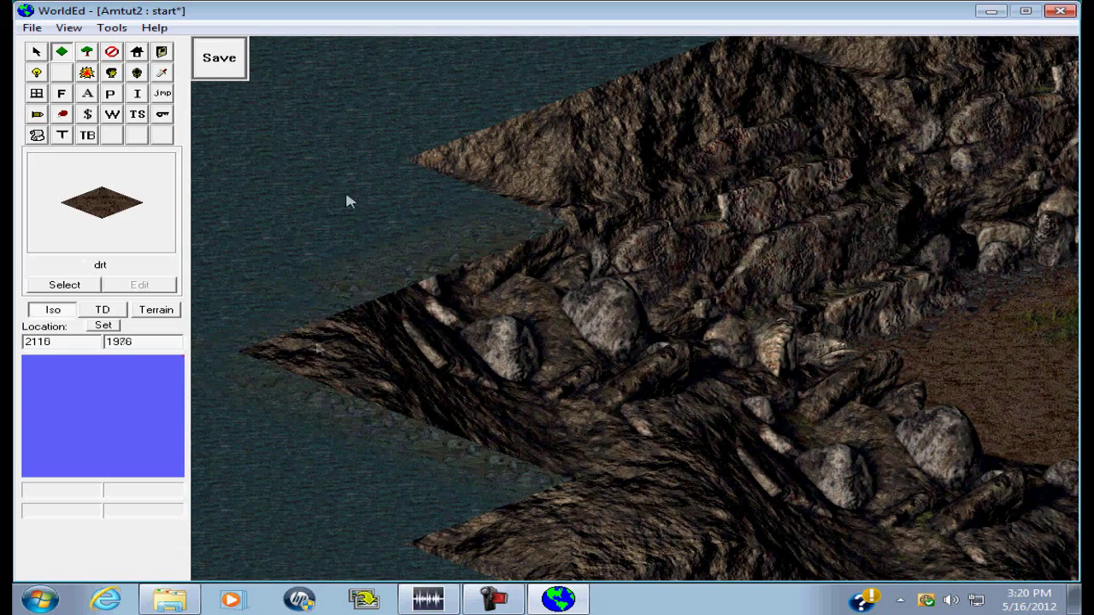
click(62, 287)
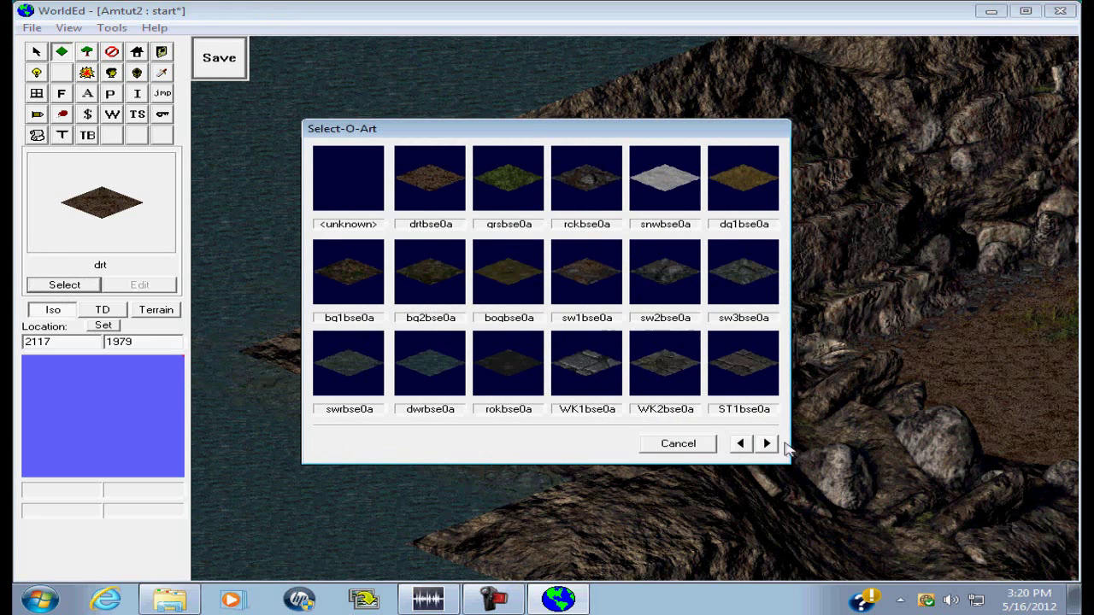
click(768, 443)
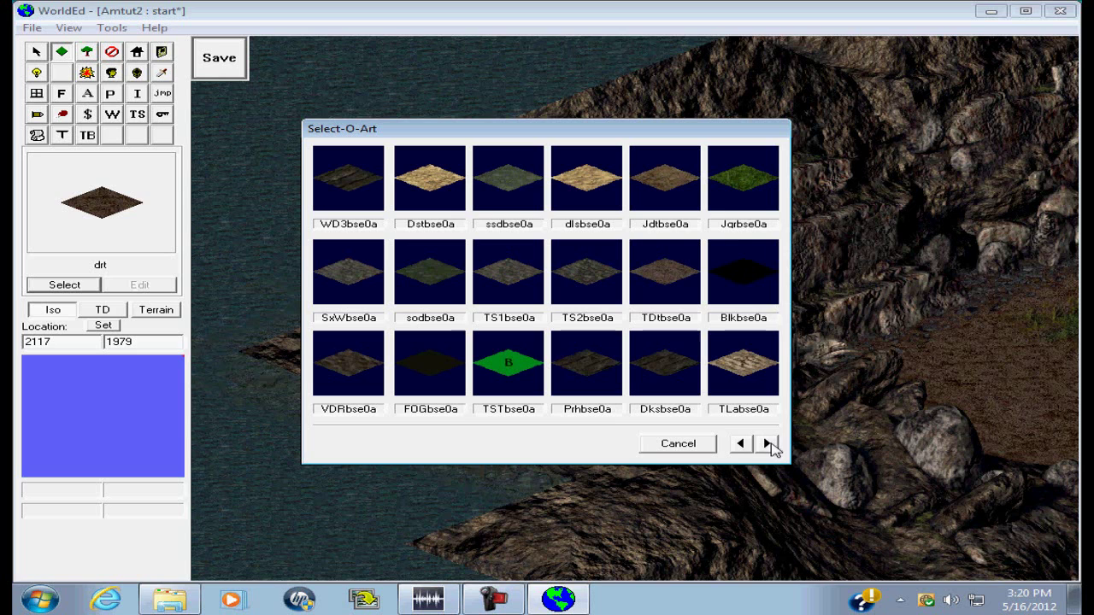
click(742, 275)
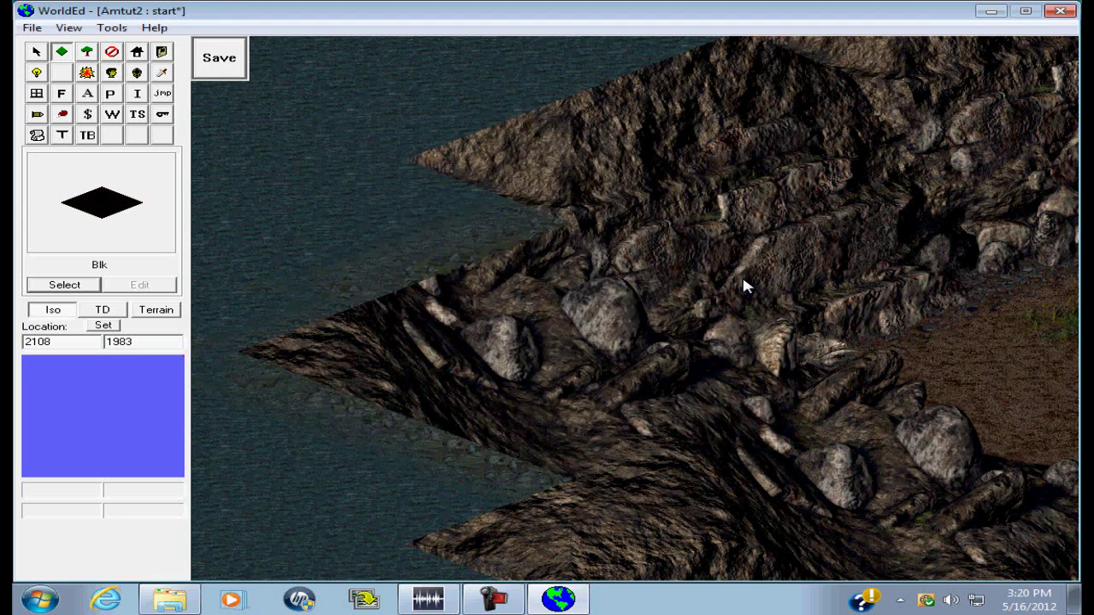
mouse_move(505, 237)
mouse_down()
mouse_move(383, 191)
mouse_move(330, 271)
mouse_move(250, 302)
mouse_up()
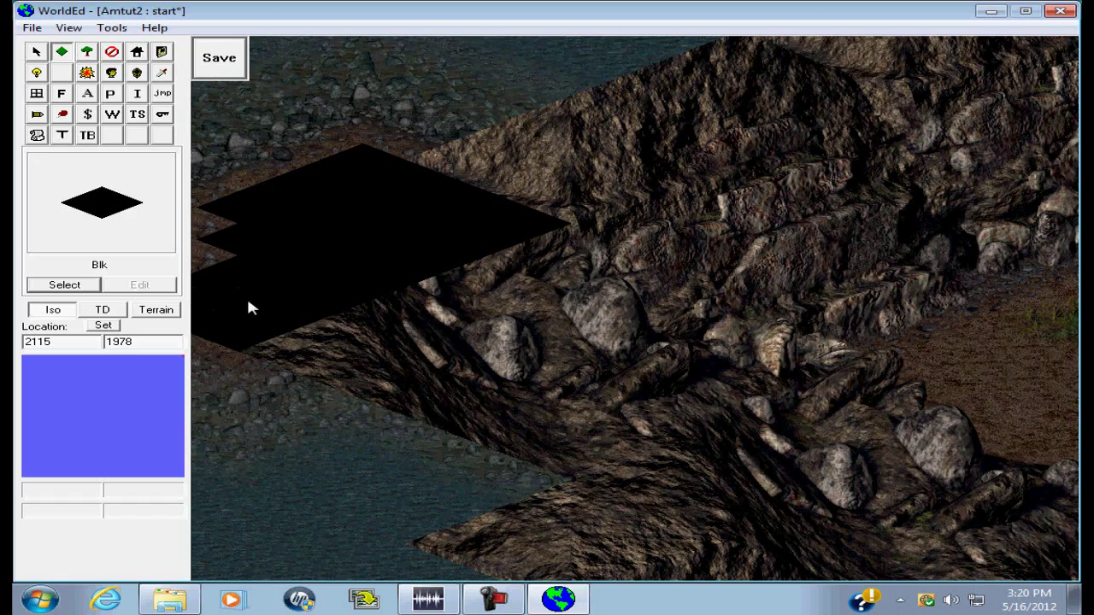
Extend the black terrain around the outer cliff corner and along the water side of the lower cliff.
key(End)
key(End)
key(End)
key(End)
key(End)
key(End)
mouse_move(619, 71)
mouse_down()
mouse_move(645, 71)
mouse_move(478, 129)
mouse_move(452, 178)
mouse_move(542, 247)
mouse_move(800, 330)
mouse_move(781, 354)
mouse_move(645, 410)
mouse_move(363, 237)
mouse_move(247, 264)
mouse_move(410, 385)
mouse_move(625, 479)
mouse_move(755, 442)
mouse_move(791, 448)
mouse_up()
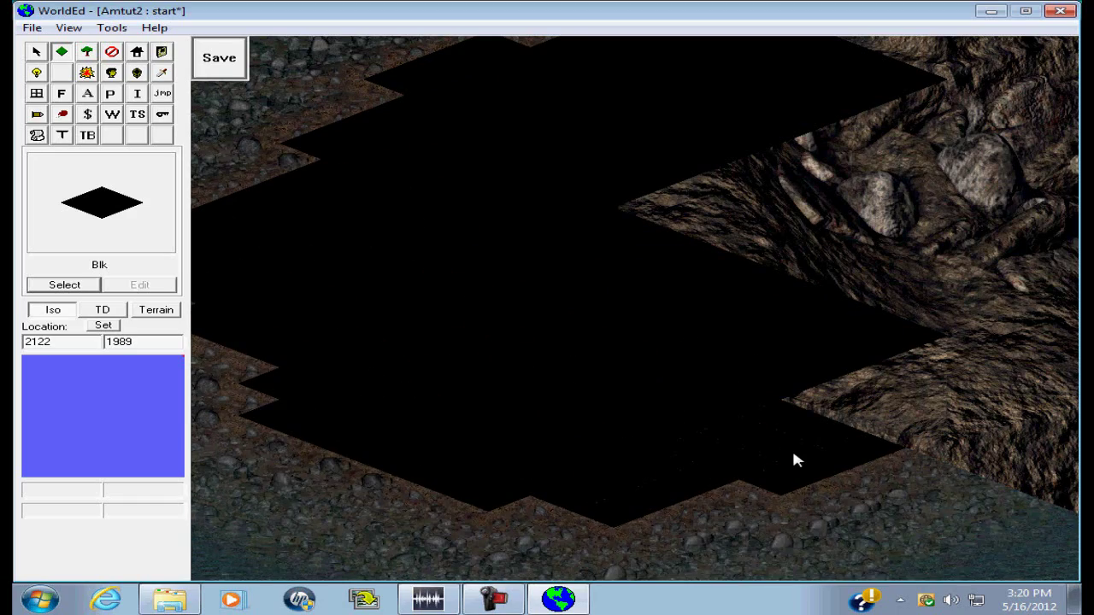
key(Right)
key(Down)
mouse_move(312, 279)
mouse_down()
mouse_move(552, 376)
mouse_move(576, 371)
mouse_move(813, 454)
mouse_move(361, 349)
mouse_move(258, 314)
mouse_up()
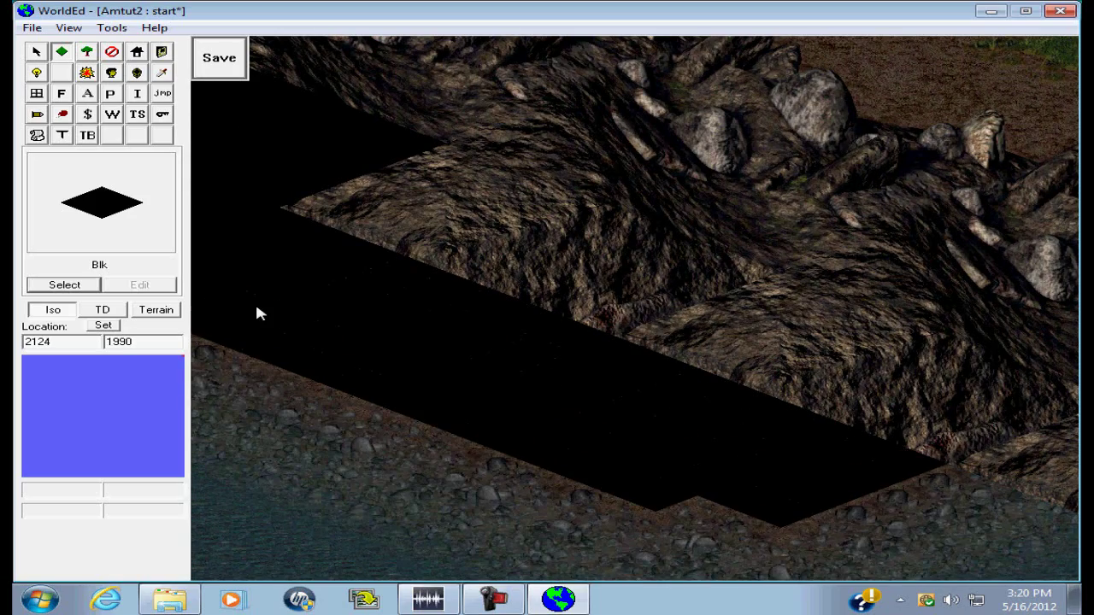
Inspect the cliff corner, checking the black terrain outside the rocks and the dirt strip inside them.
key(Left)
key(Up)
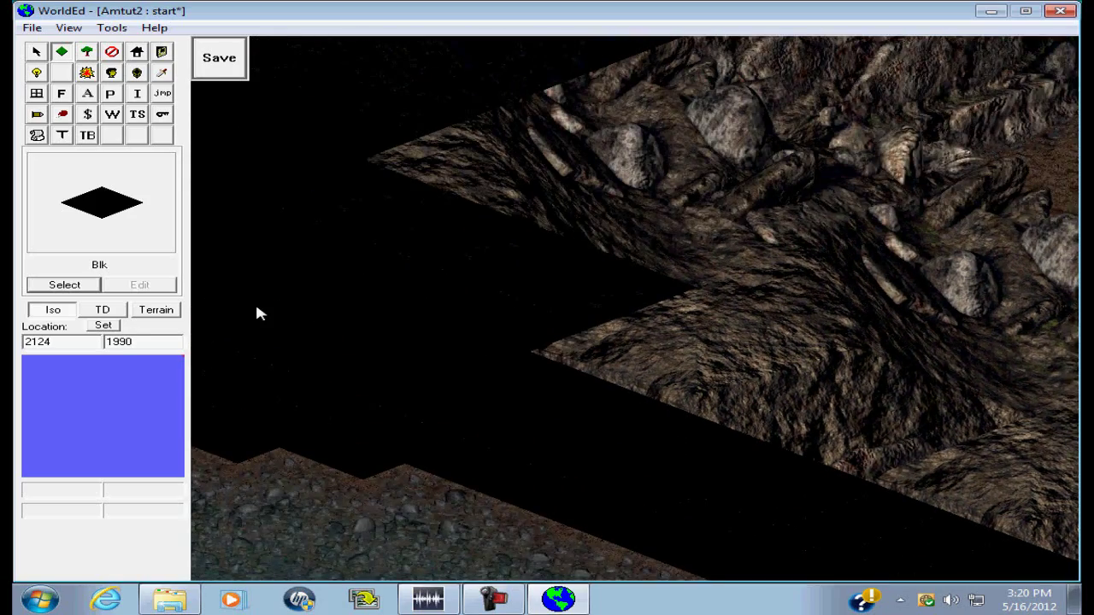
key(Right)
key(Up)
key(Left)
key(Up)
key(Right)
key(Up)
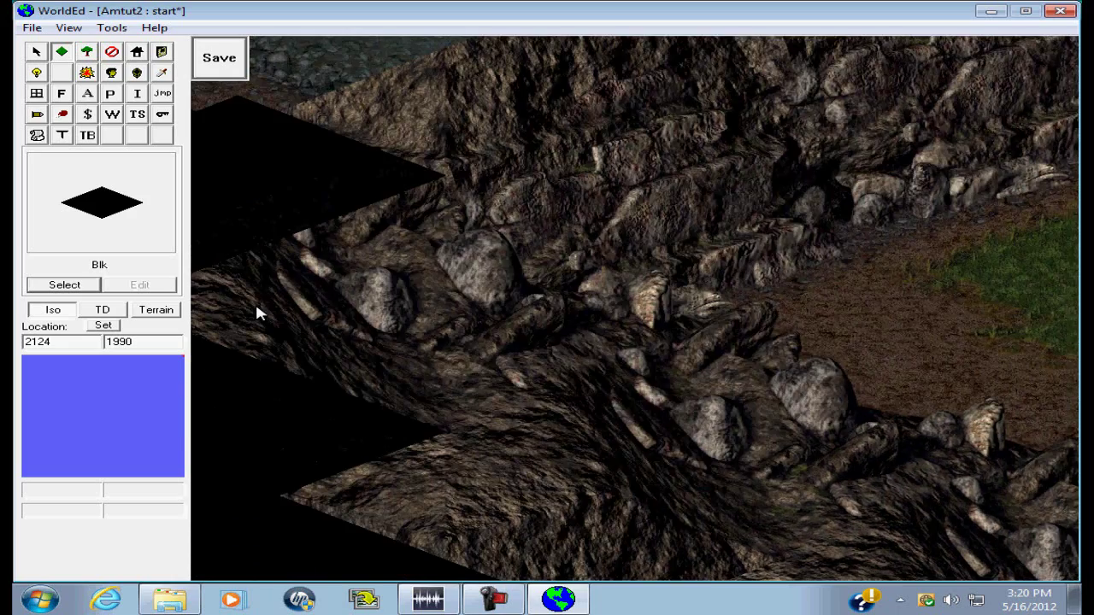
key(Up)
key(Left)
key(Up)
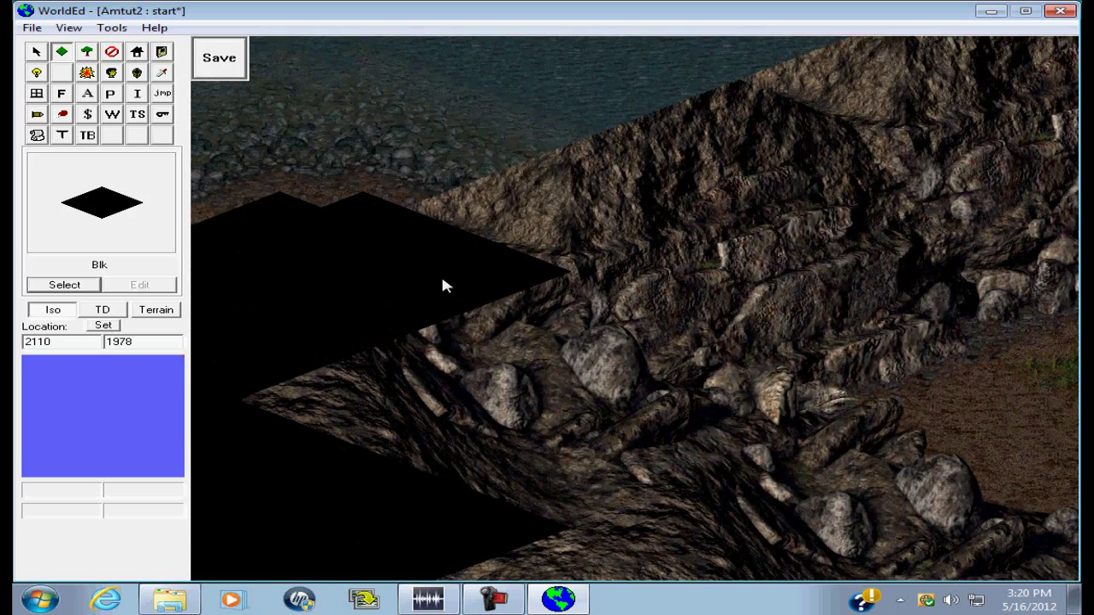
key(Left)
key(Down)
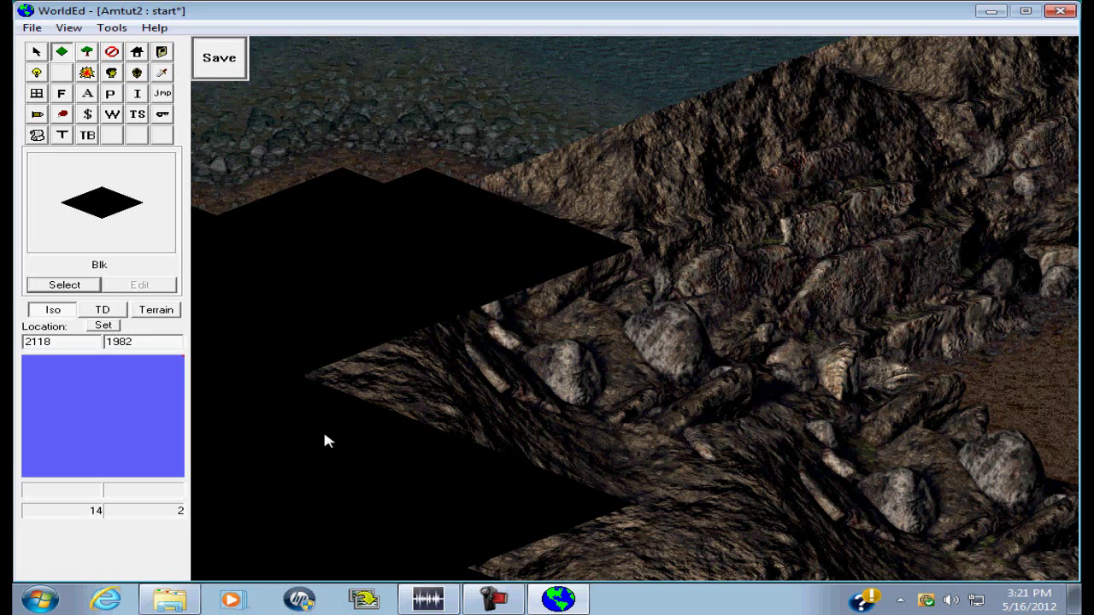
key(Left)
key(Down)
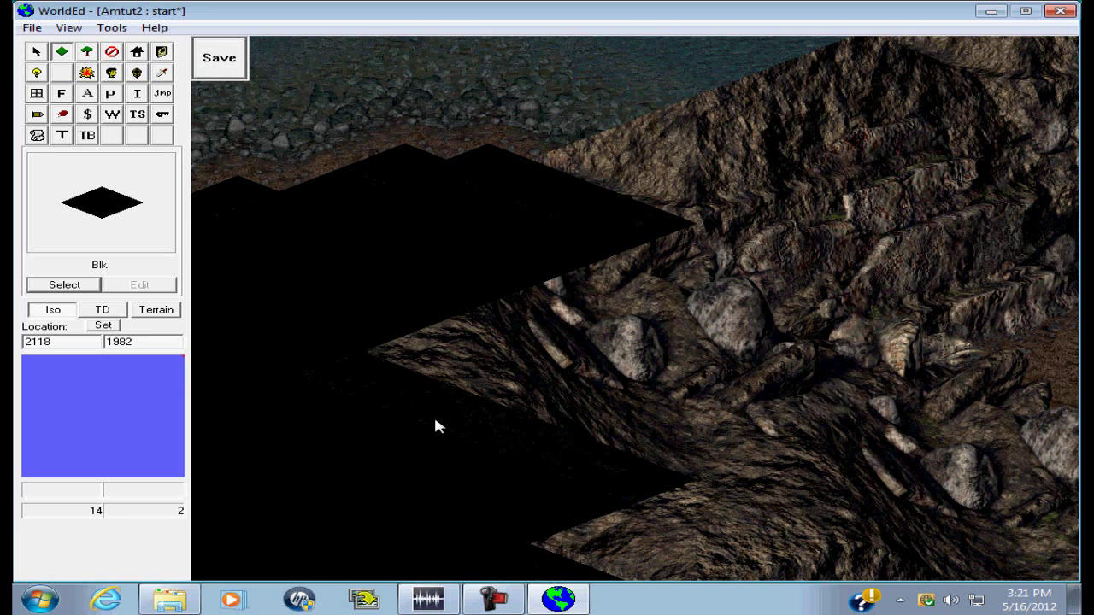
key(KP_9)
key(KP_9)
key(KP_9)
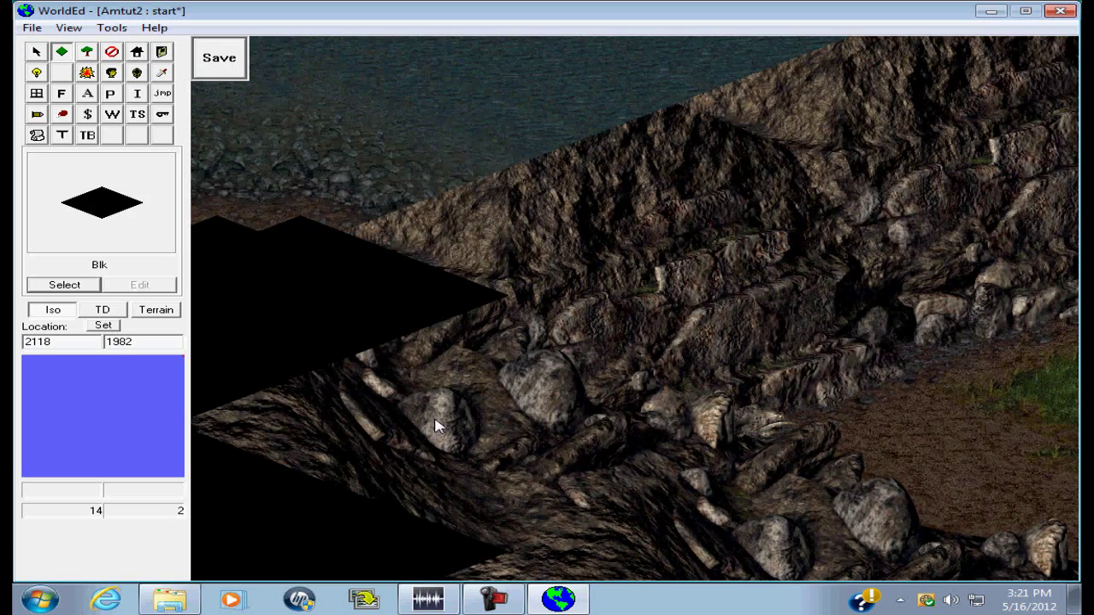
key(Left)
key(Left)
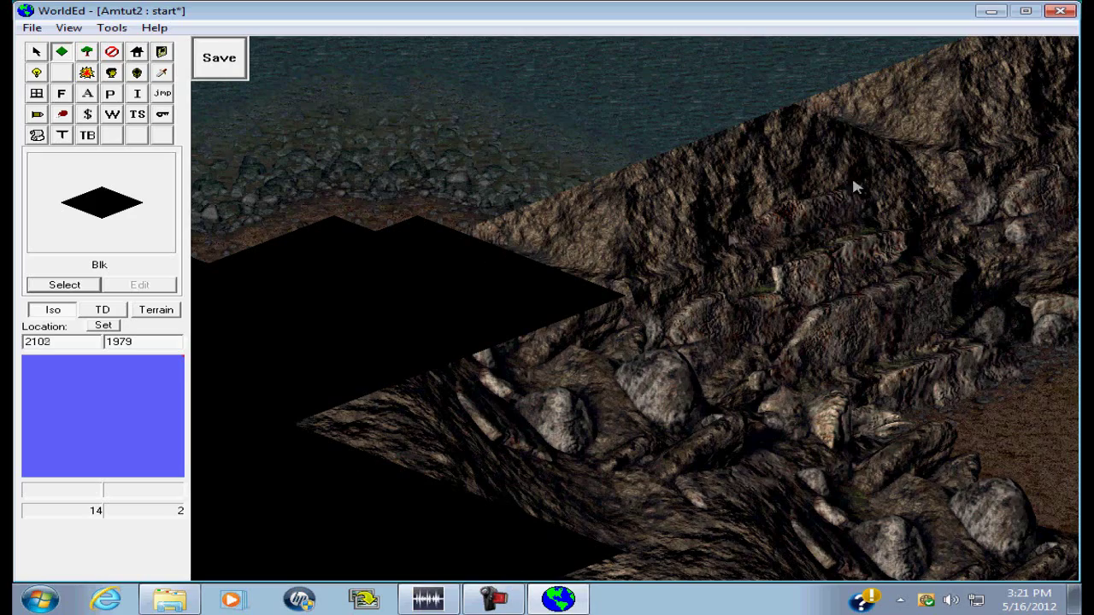
key(Down)
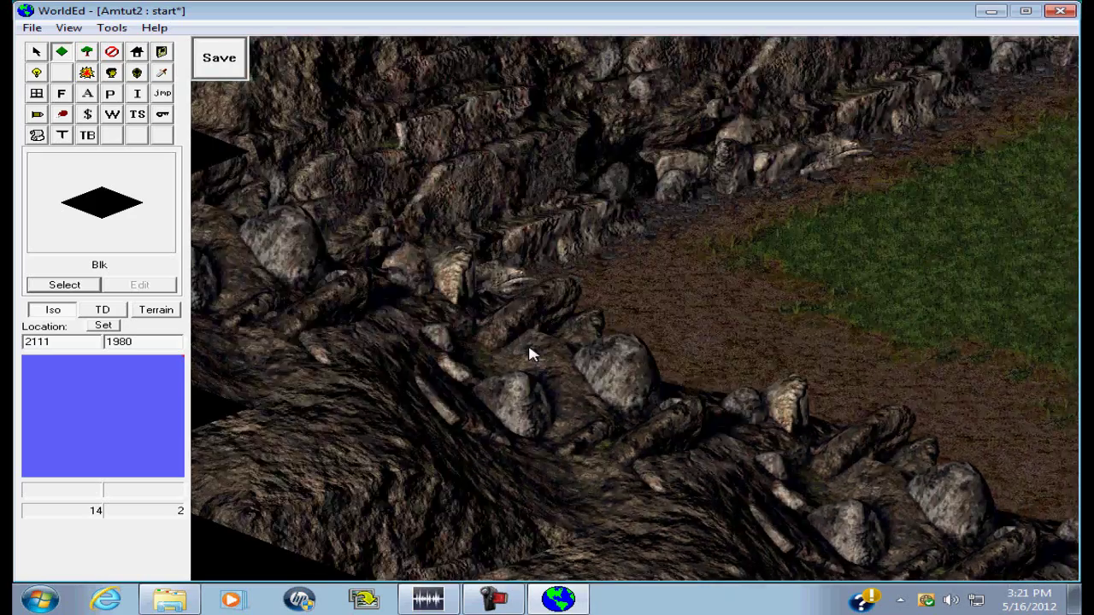
key(Right)
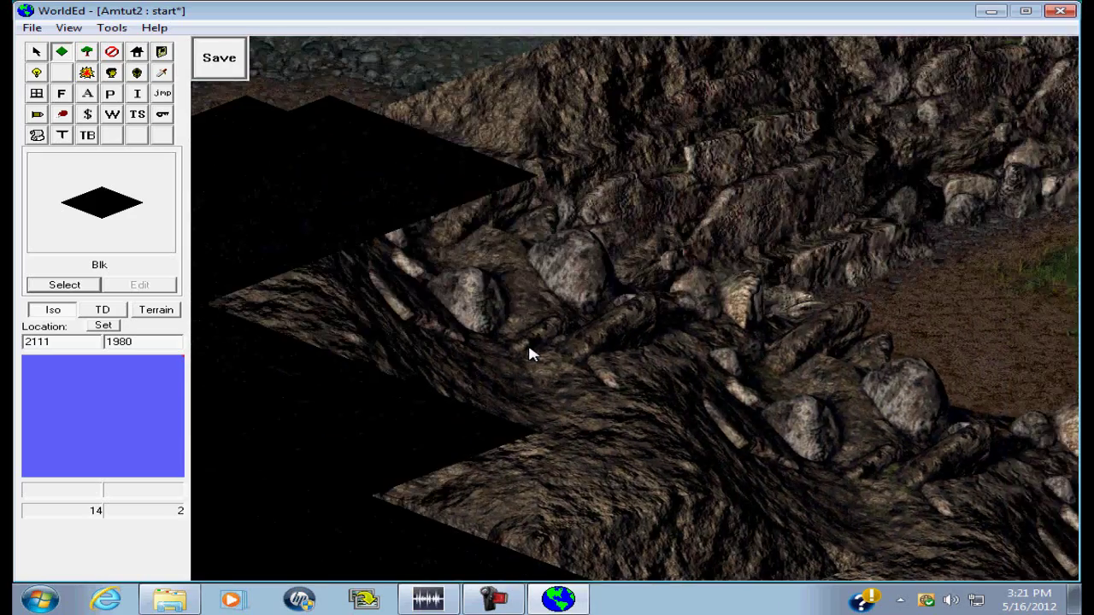
Examine how the mountain rock pieces overlap around the lower cliff corner and where the black terrain meets their outer edges.
key(Up)
key(Left)
key(Down)
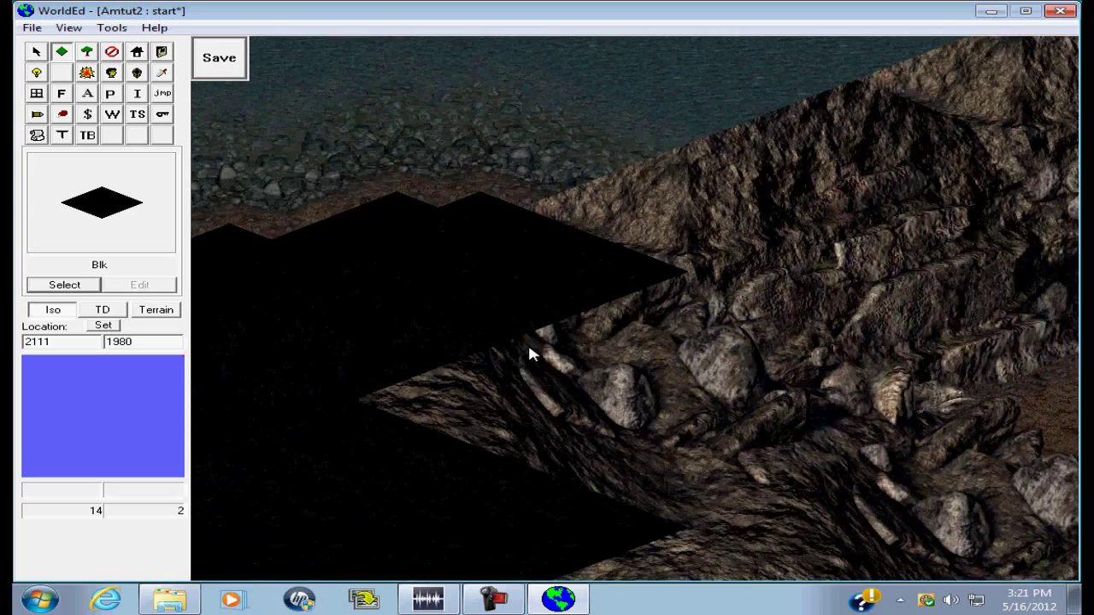
key(Right)
key(Up)
key(Left)
key(Left)
key(Left)
key(Left)
key(Left)
key(Left)
key(Left)
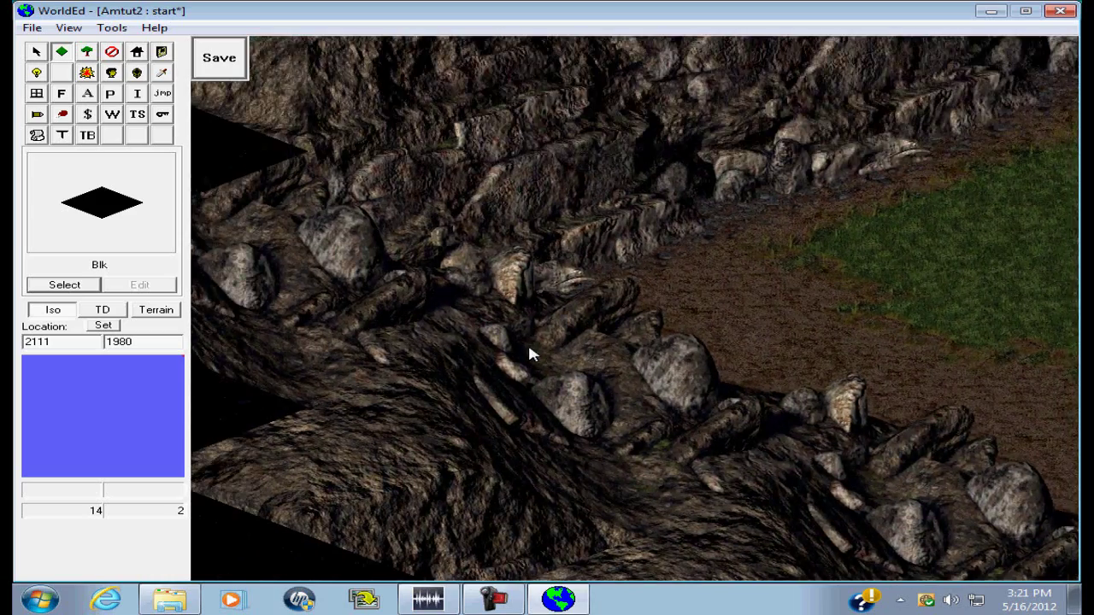
key(Right)
key(Up)
key(Right)
key(Up)
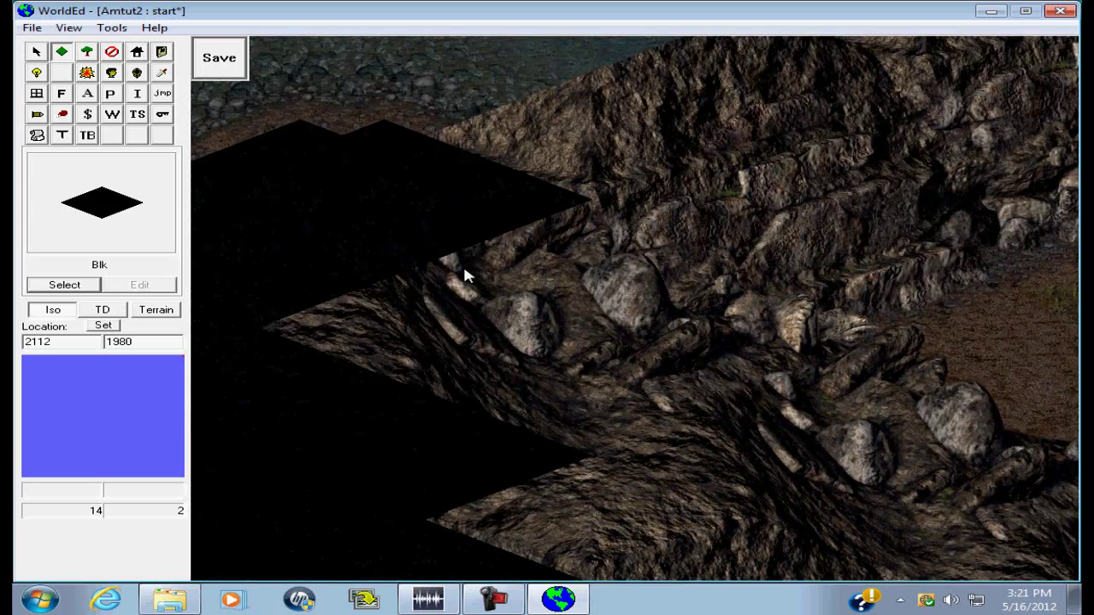
key(Left)
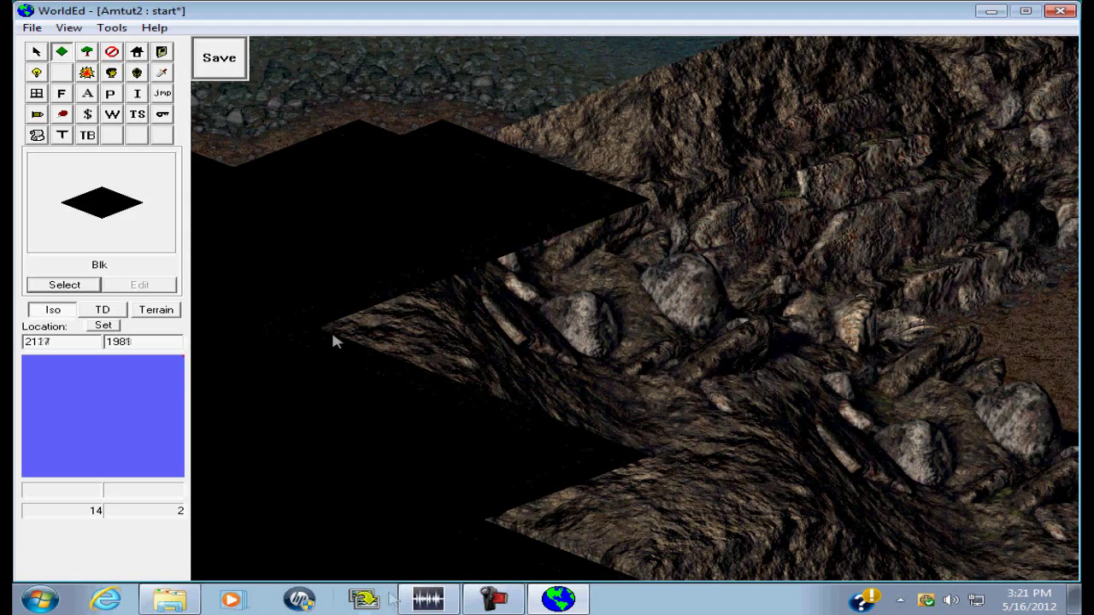
Switch to the facade (F) tool and follow the row of mountain rocks along the upper cliff to its peak.
click(68, 98)
key(Right)
key(Right)
key(Right)
key(Right)
key(Right)
key(Right)
key(Up)
key(Up)
key(Up)
key(Up)
key(Up)
key(Up)
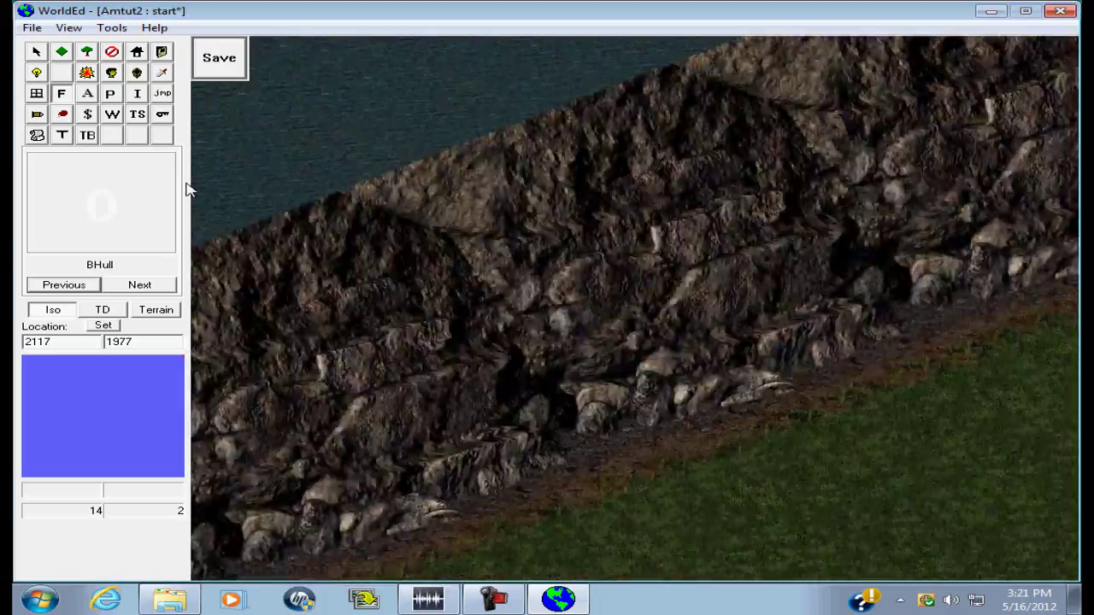
key(Right)
key(Right)
key(Right)
key(Right)
key(Right)
key(Right)
key(Up)
key(Up)
key(Up)
key(Up)
key(Up)
key(Up)
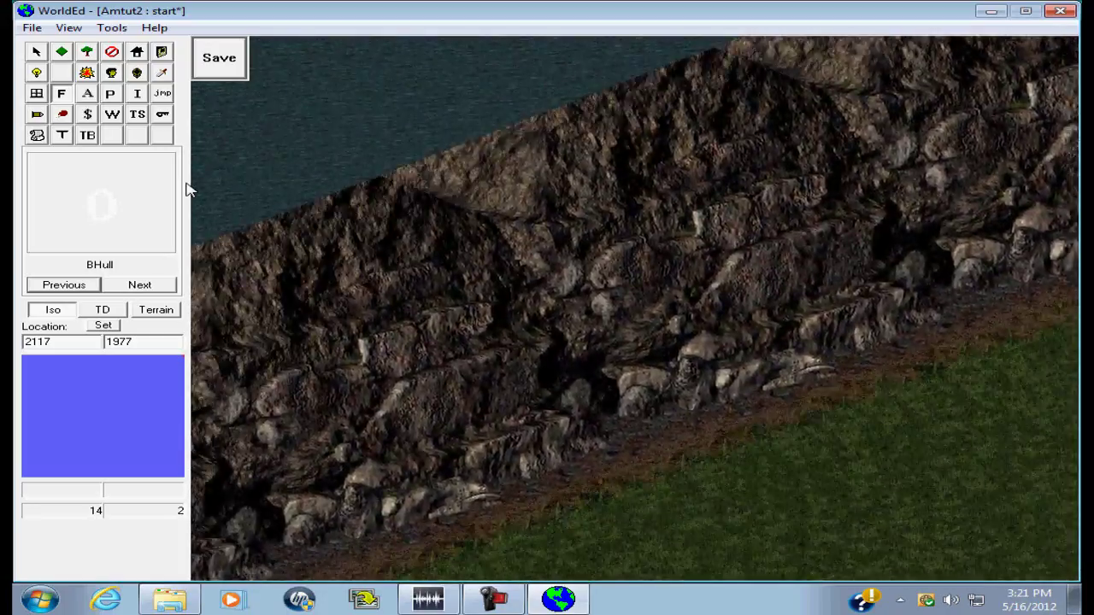
key(Left)
key(Left)
key(Left)
key(Left)
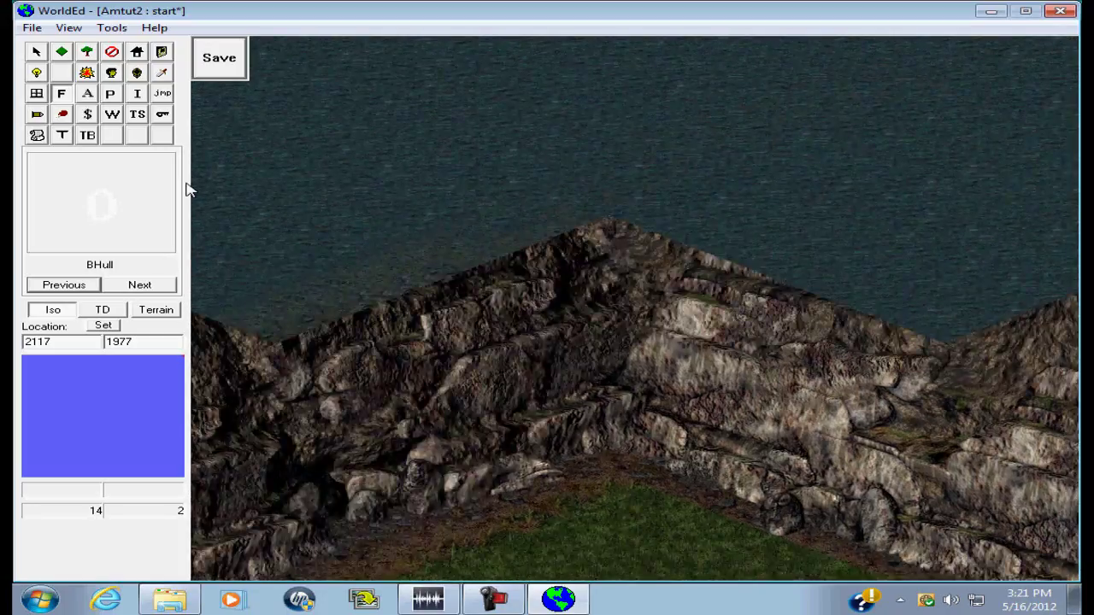
Locate the rocky island with the shipwreck across the water and look over its mountain pieces.
key(Up)
key(Up)
key(Up)
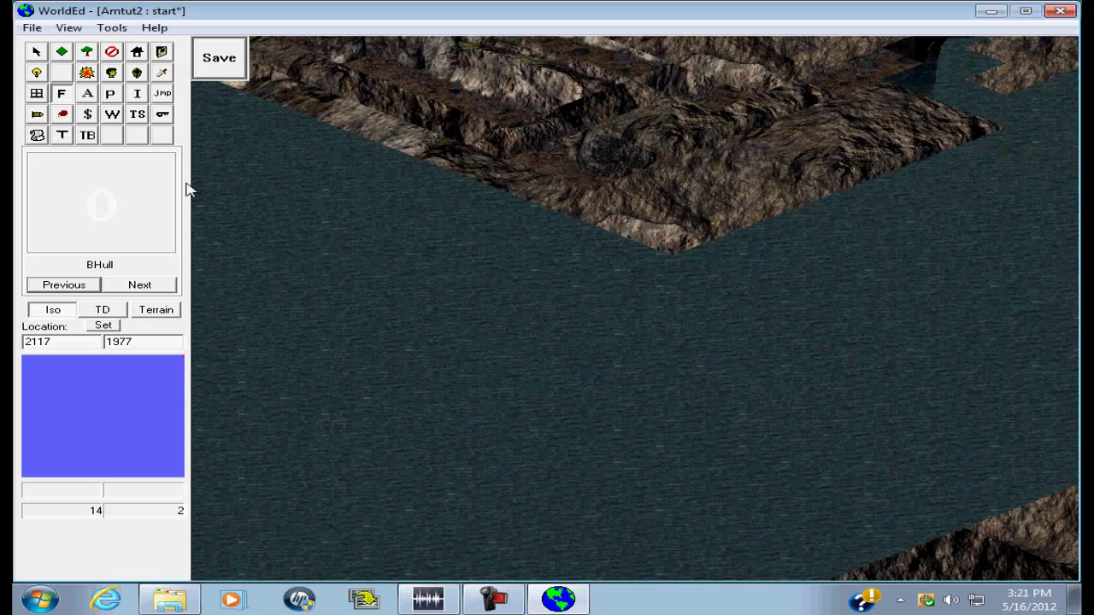
key(Up)
key(Up)
key(Up)
key(Up)
key(Up)
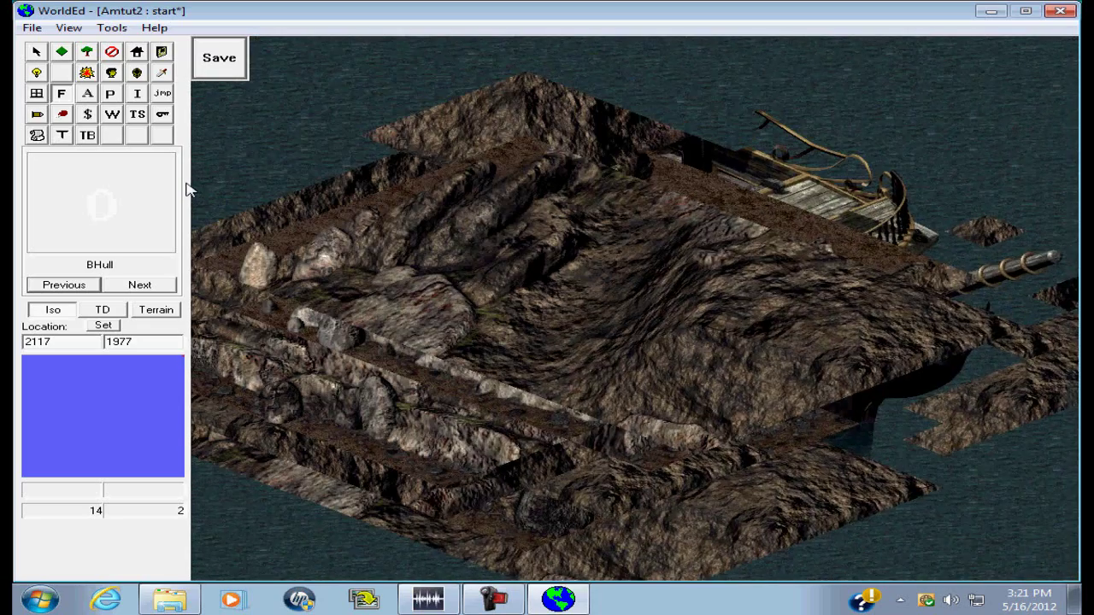
key(Down)
key(Down)
key(Down)
key(Left)
key(Left)
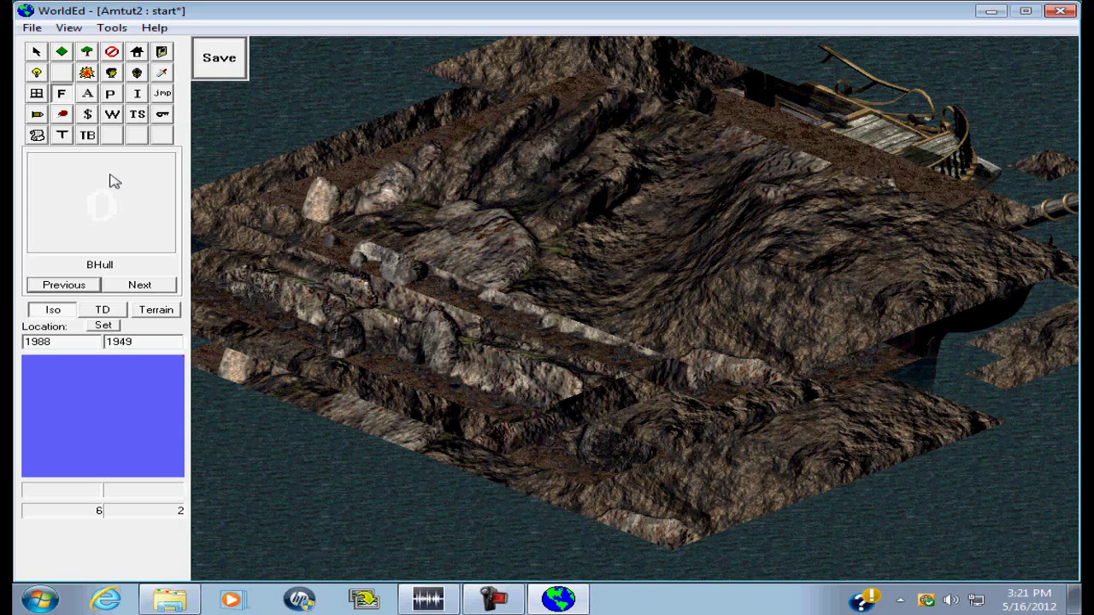
Browse the available facades from BHull through CavernDrt1 and DestroyedCastelRoof1 to the Mountain pieces.
click(122, 291)
click(122, 291)
click(122, 291)
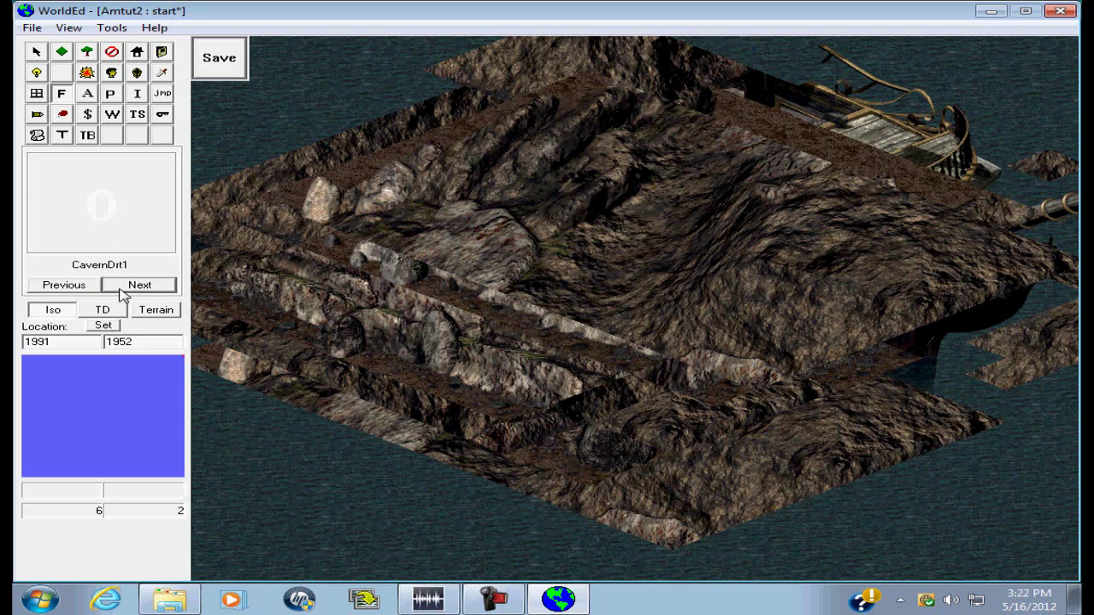
click(122, 290)
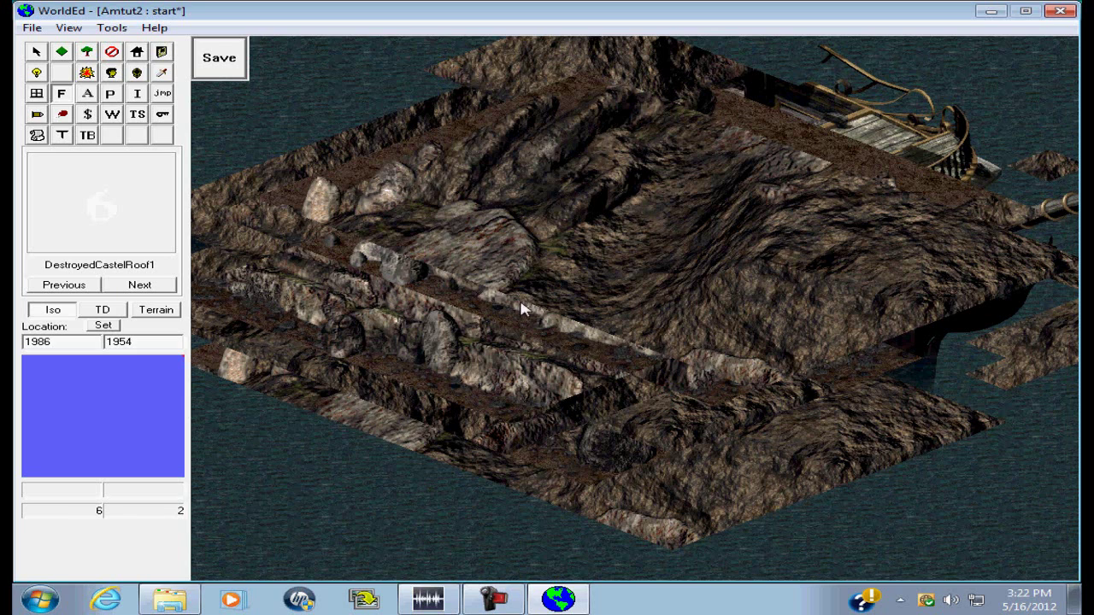
click(145, 293)
click(145, 293)
click(146, 293)
click(145, 293)
click(146, 293)
click(146, 293)
click(146, 293)
click(146, 293)
click(146, 293)
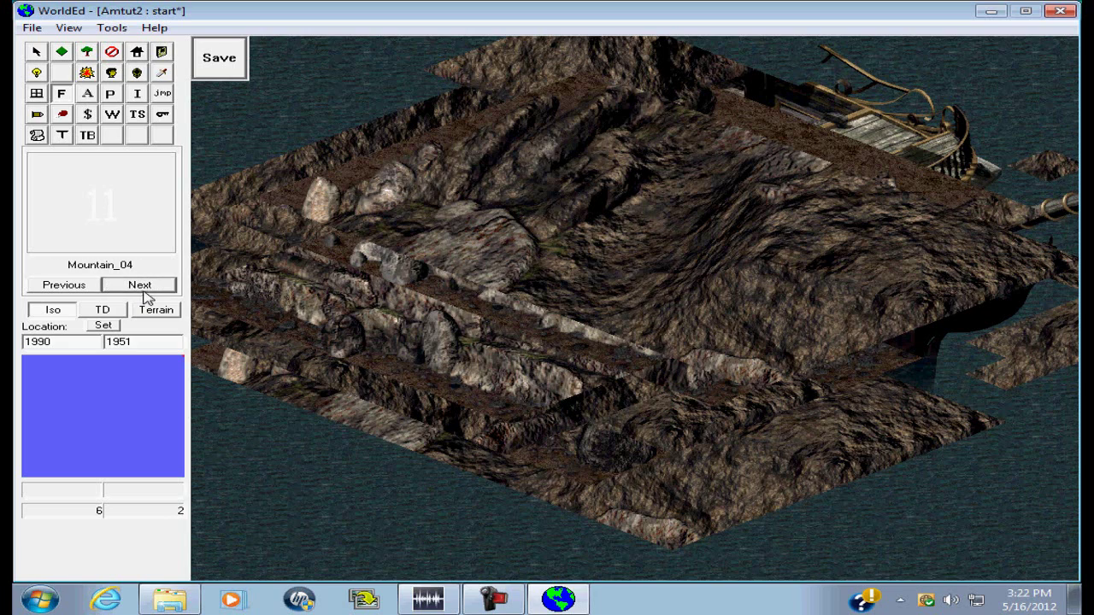
Place the Mountain_01, Mountain_02 and Mountain_03 facades in turn on the middle of the rocky island.
click(73, 285)
click(73, 285)
click(73, 284)
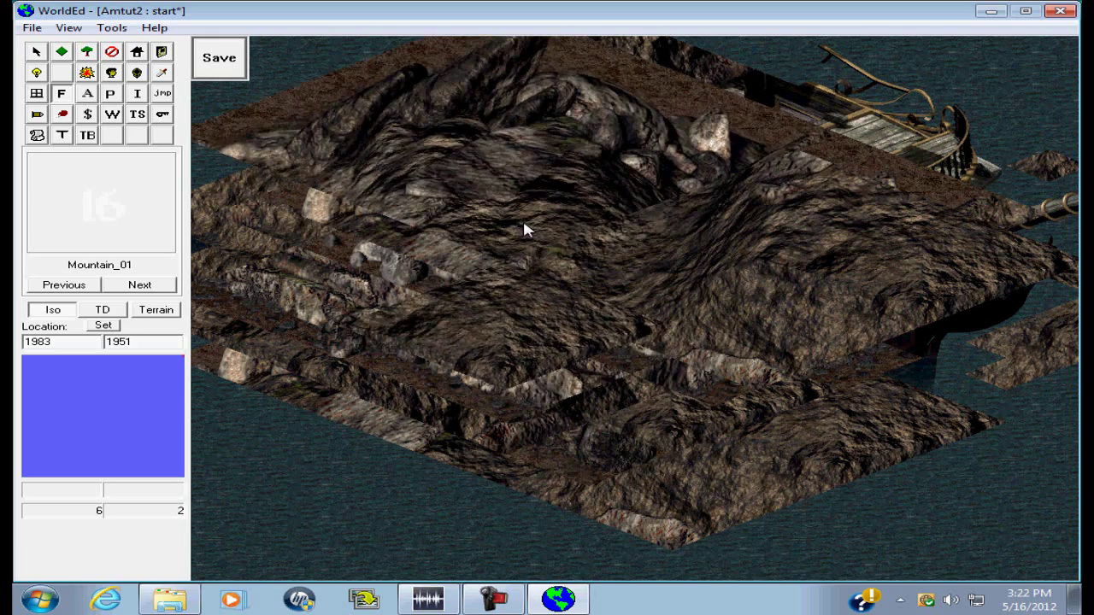
click(140, 284)
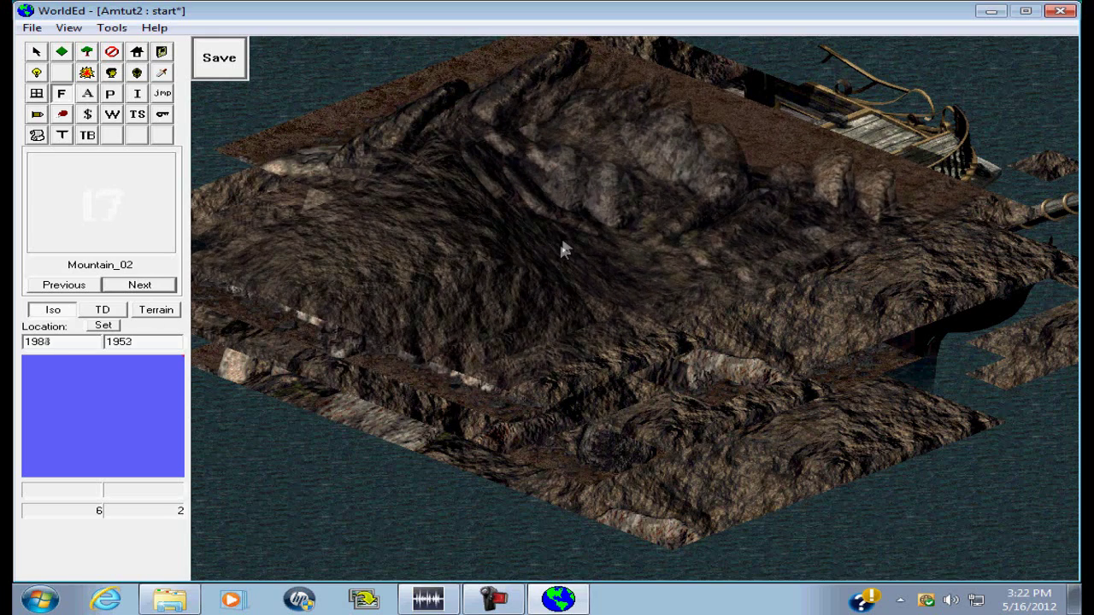
click(159, 285)
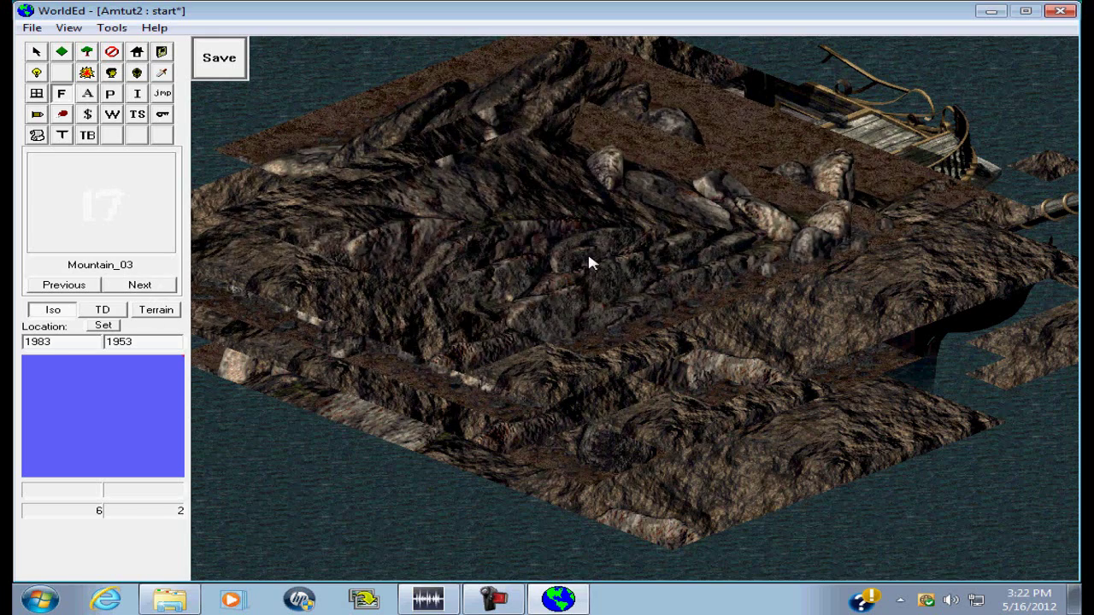
Add the Mountain_04, Mountain_05 and Mountain_06 facades on the rocky island beside the shipwreck.
click(139, 285)
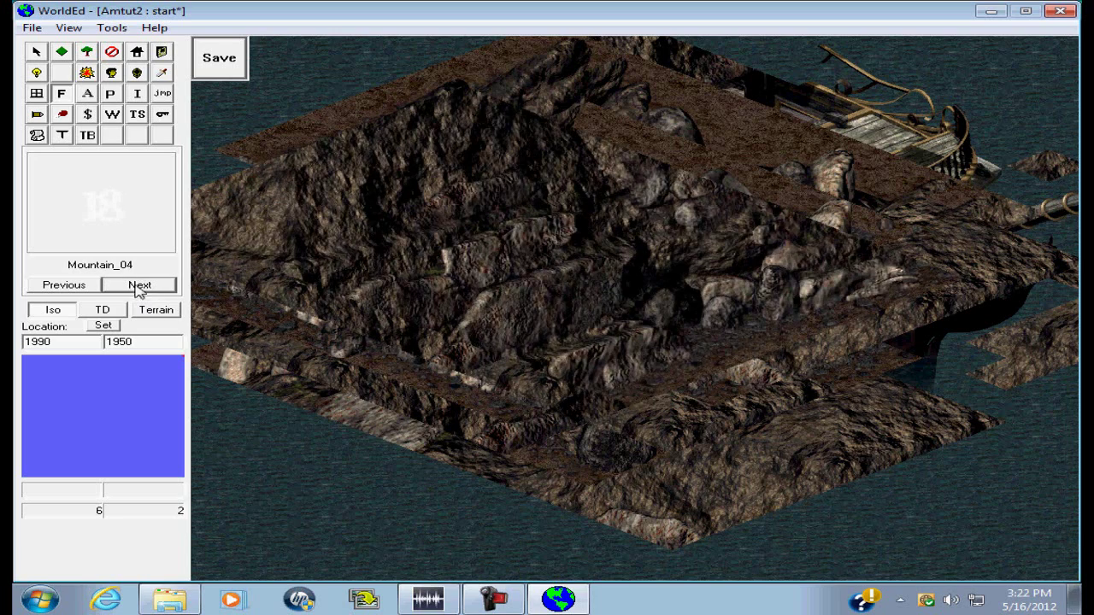
click(136, 288)
click(167, 289)
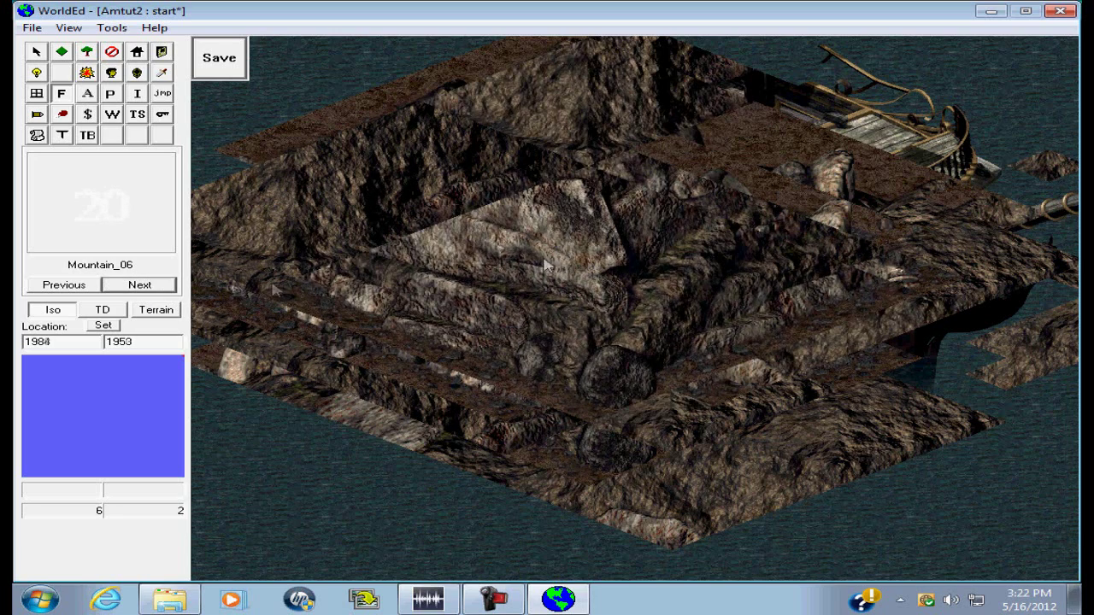
click(565, 263)
Place the Mountain_07, Mountain_08, Mountain_09 and Mountain_10 facades one after another on the rocky island.
click(136, 290)
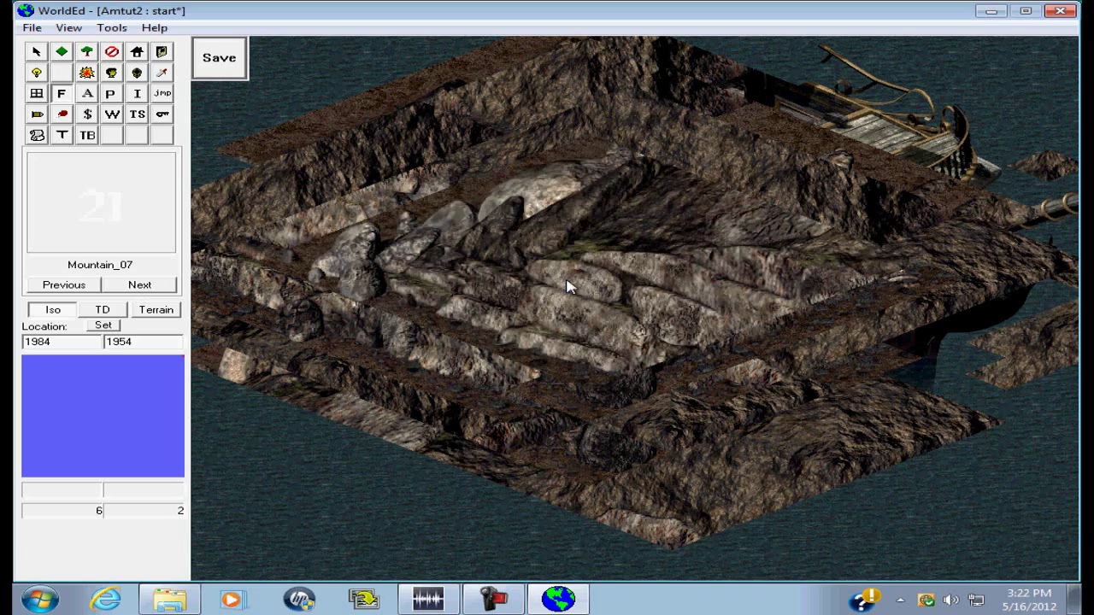
click(139, 284)
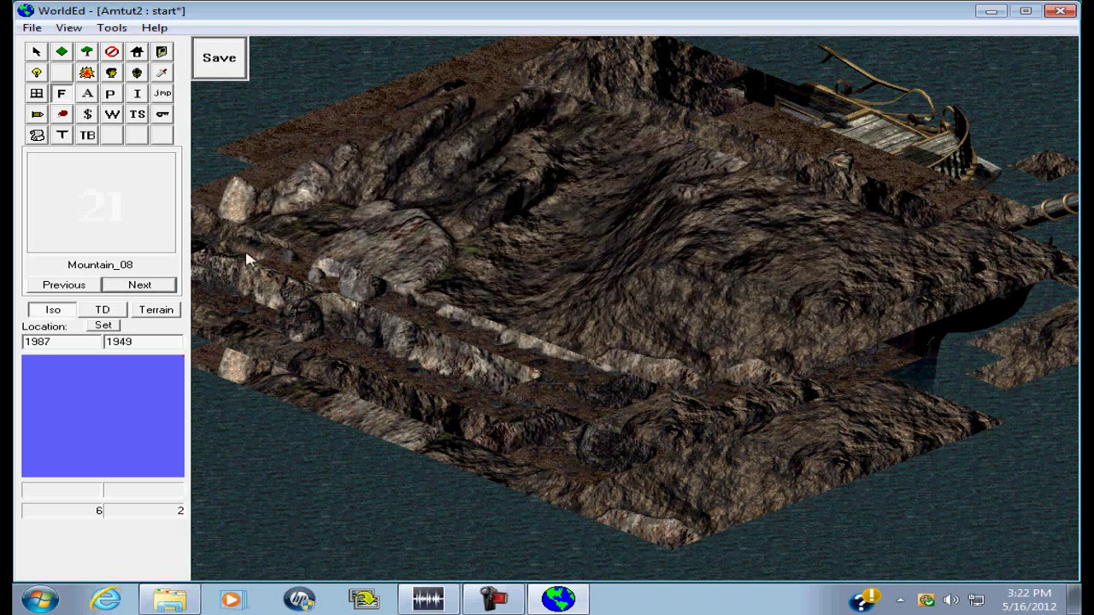
click(139, 285)
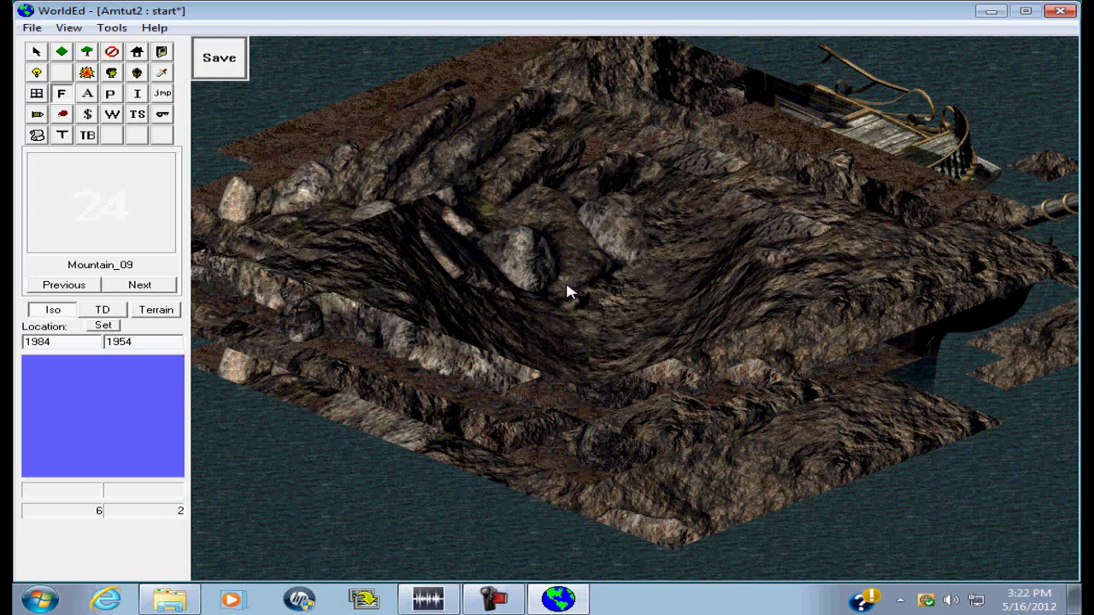
click(174, 288)
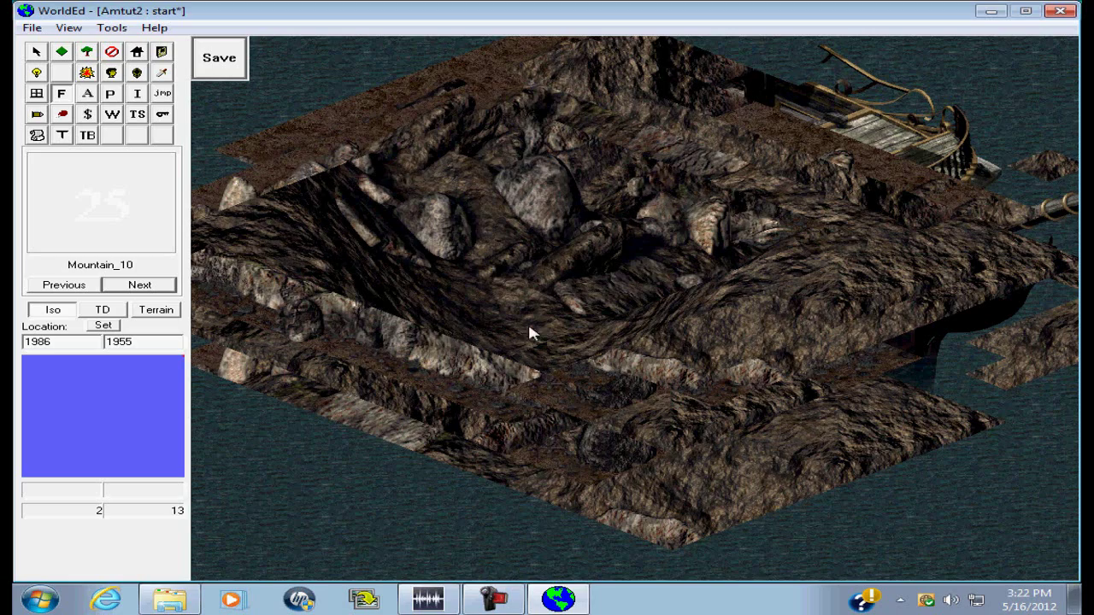
click(557, 242)
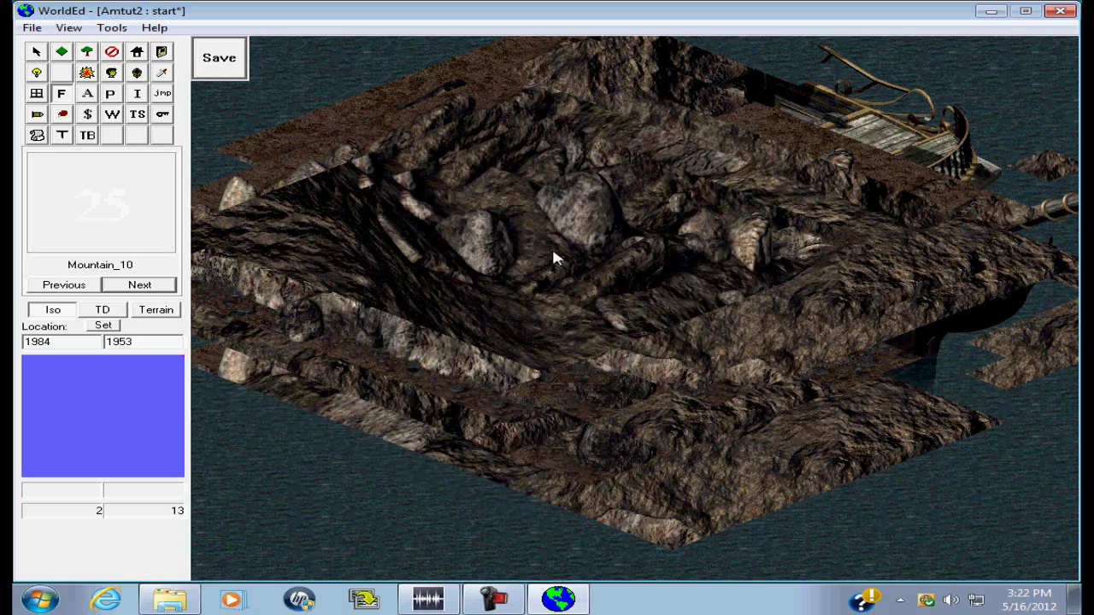
Inspect the Mountain_10 facade on the rocky island and how its edges meet the surrounding pieces.
key(Up)
key(Right)
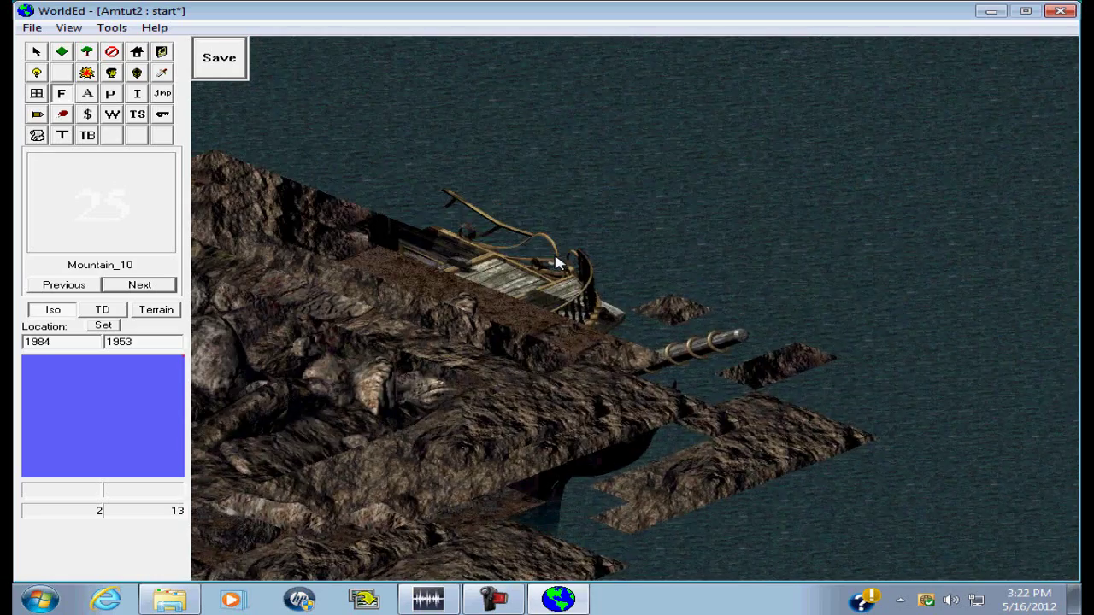
key(Left)
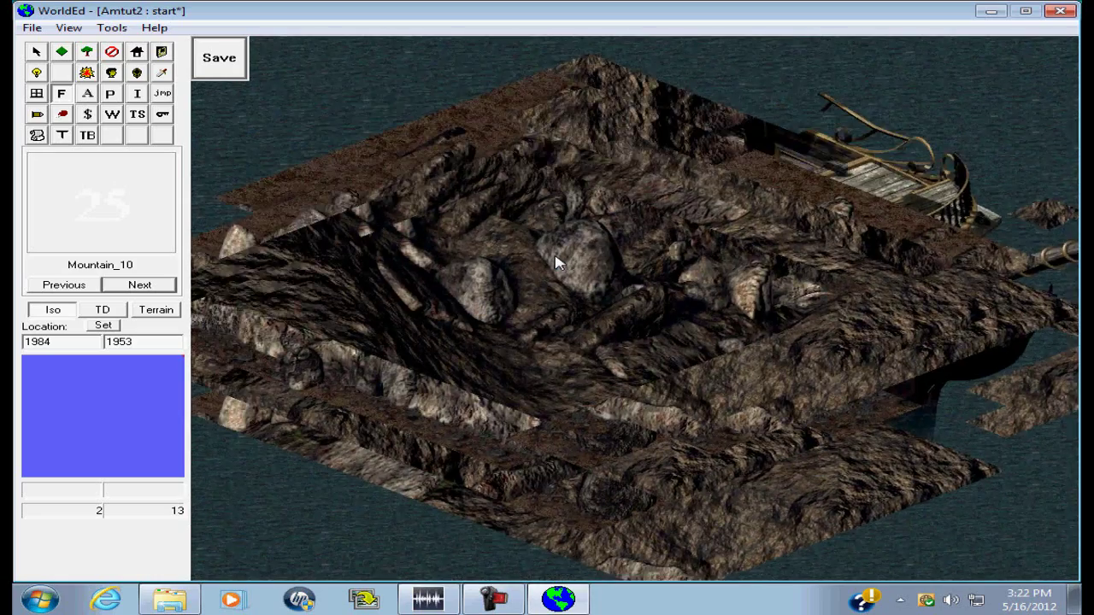
key(Right)
key(Down)
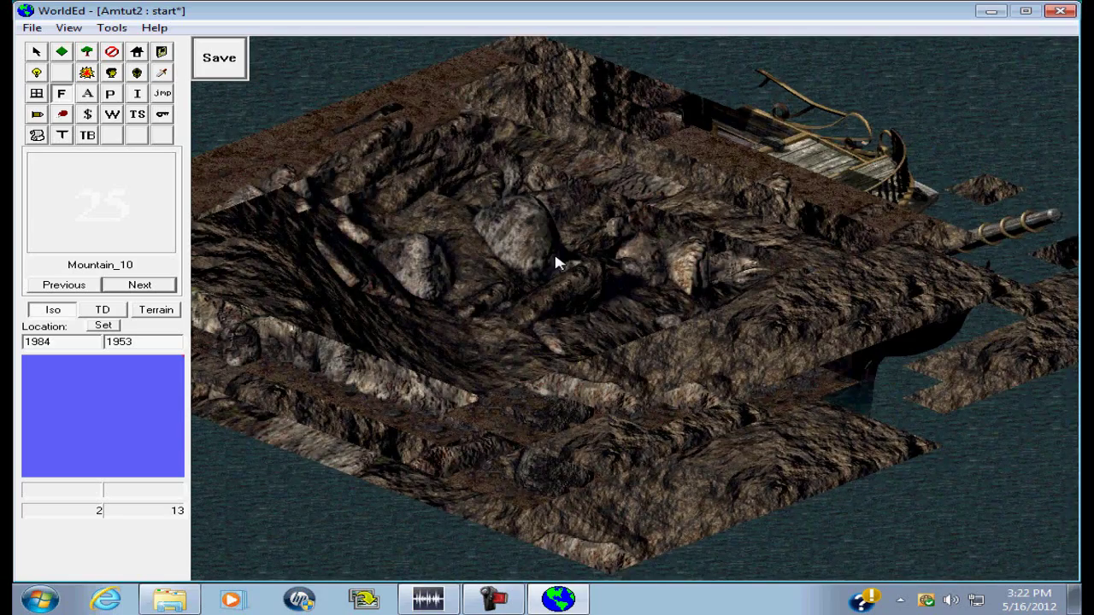
key(Left)
key(Down)
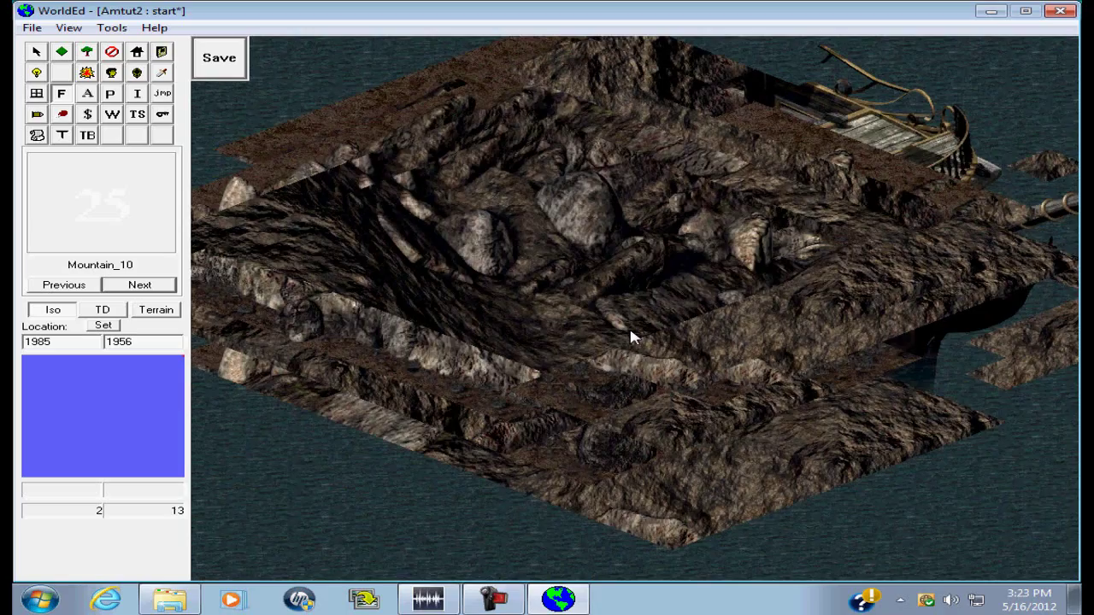
key(Right)
key(Left)
key(Down)
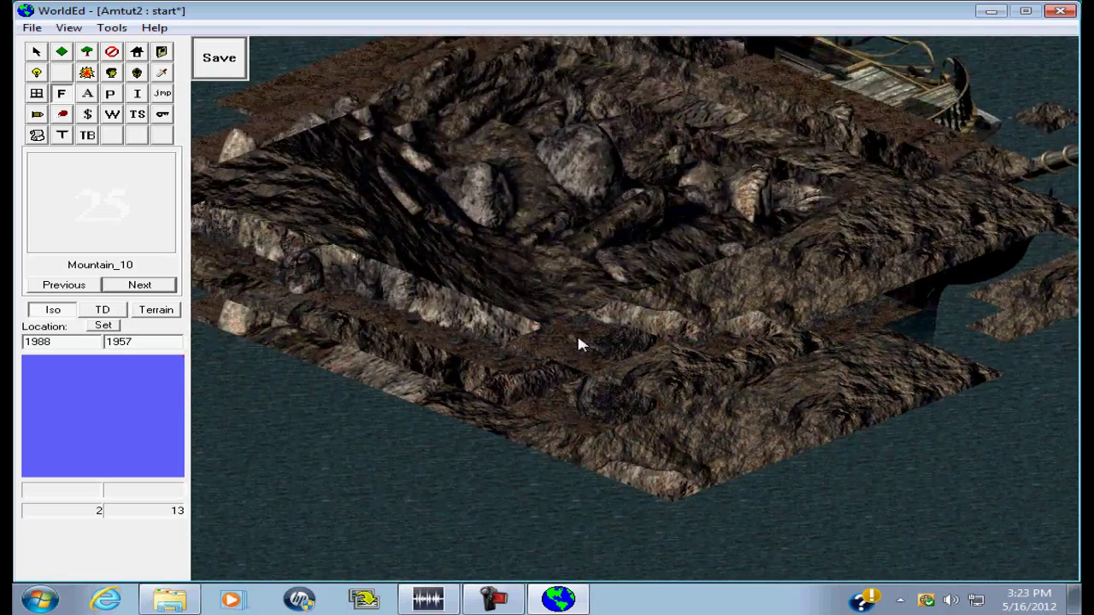
key(Left)
Position a Mountain_10 facade over the black terrain beside the cliff corner, trying it above and below the existing row.
key(Down)
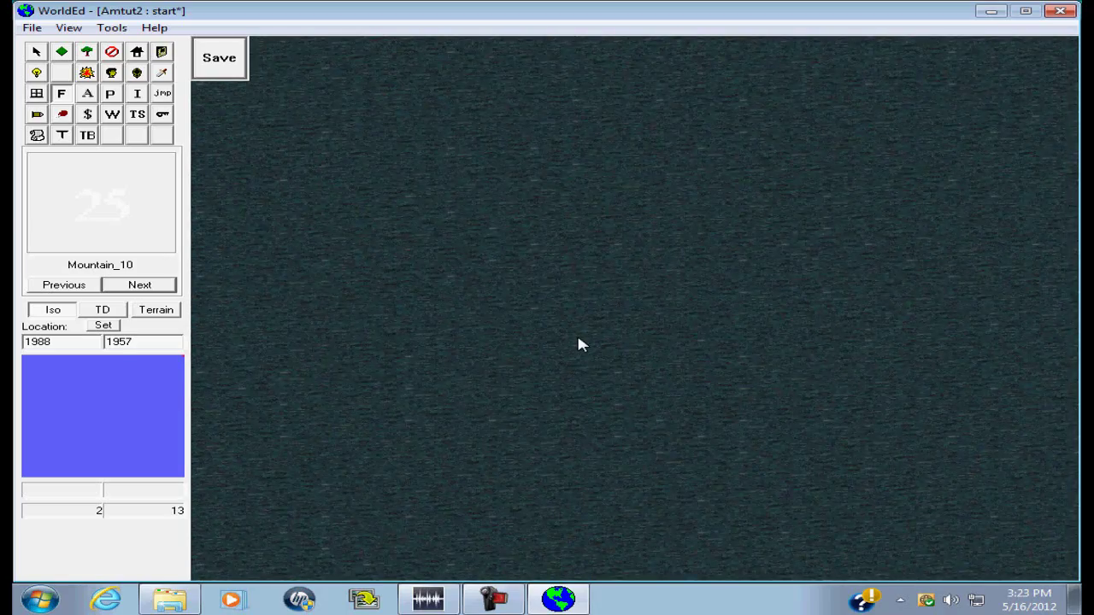
key(Down)
key(Down)
key(Left)
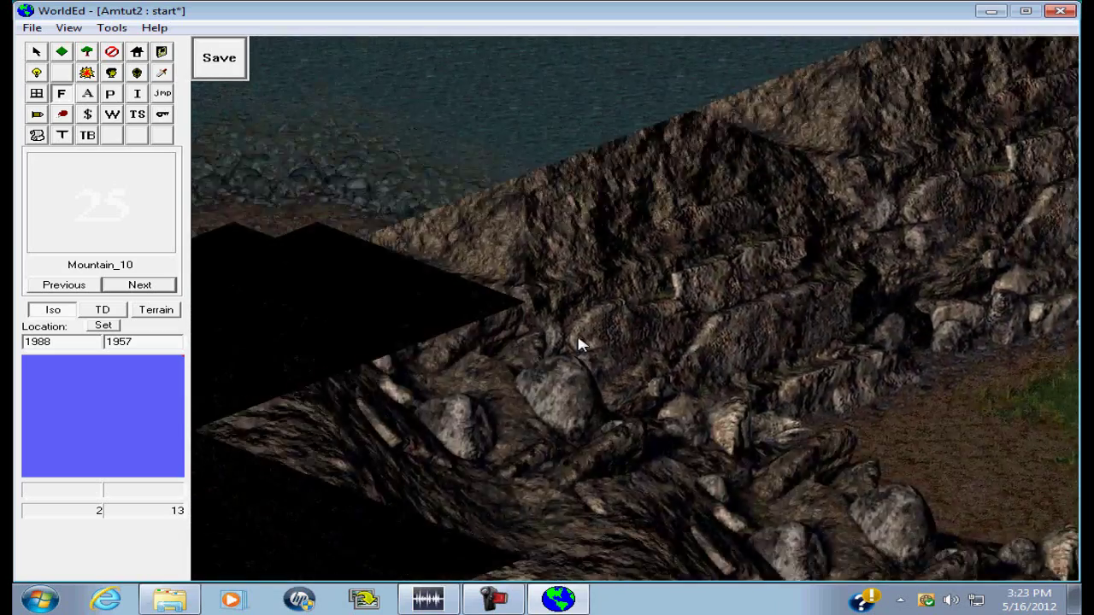
key(Left)
key(Down)
drag(526, 171, 560, 175)
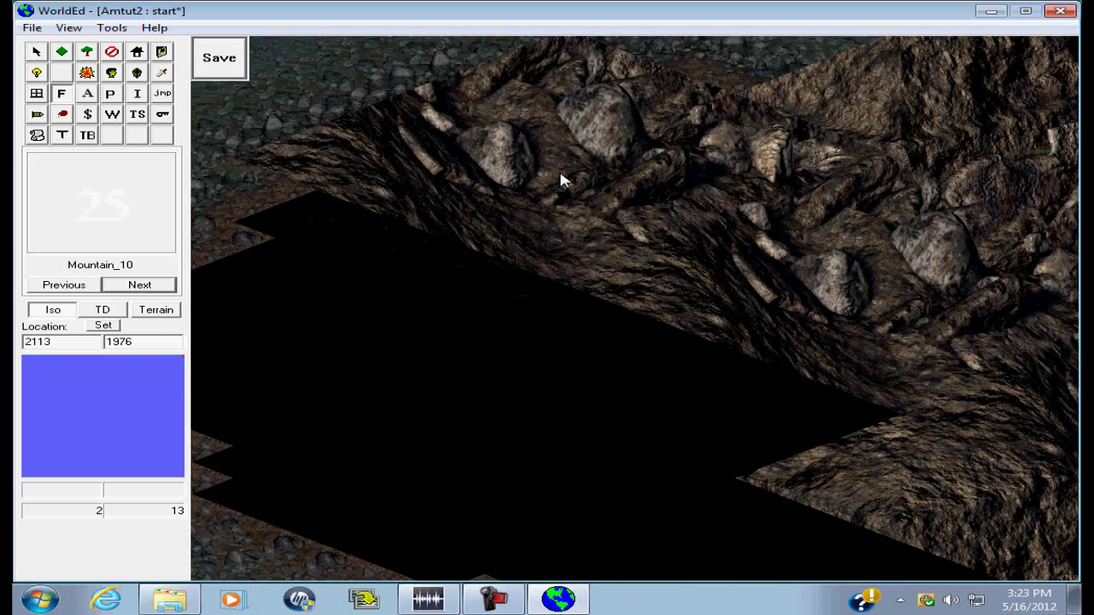
drag(562, 180, 557, 434)
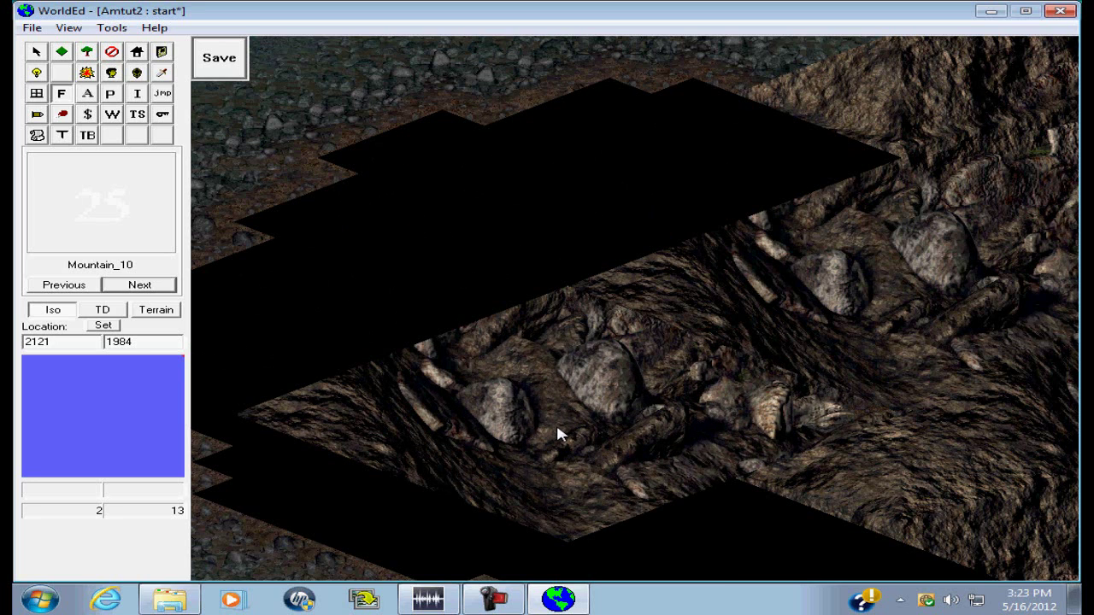
drag(557, 434, 493, 221)
Review the mountain pieces along the upper cliff and return to the rocky island with the shipwreck.
key(Right)
key(Up)
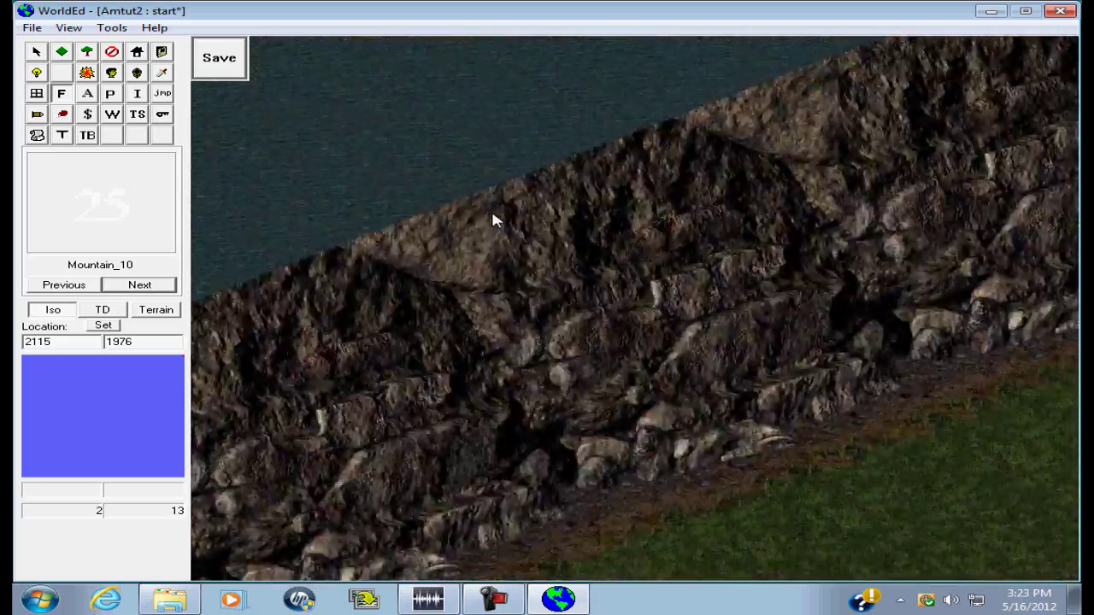
key(Right)
key(Up)
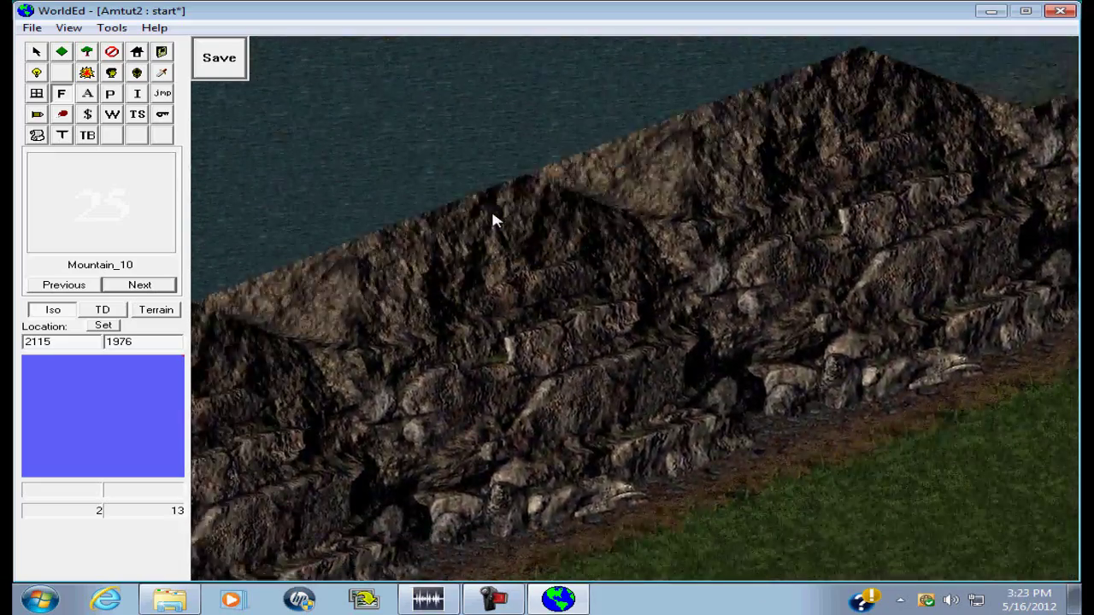
key(Left)
key(Up)
key(Left)
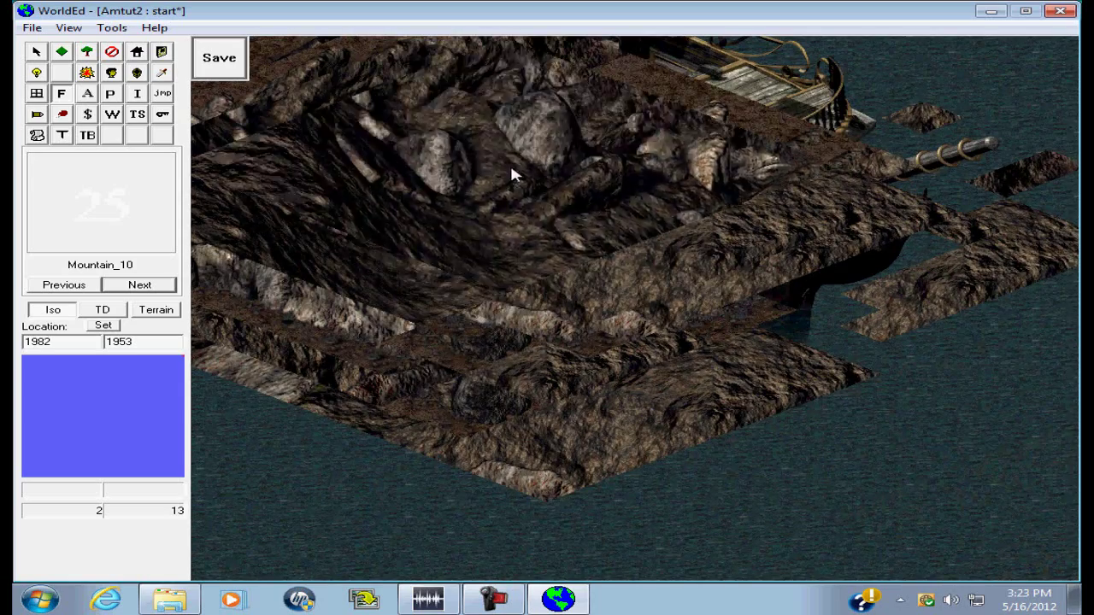
Paint dwr water terrain over the lower part of the rocky island, erasing the demonstration facades there.
click(62, 51)
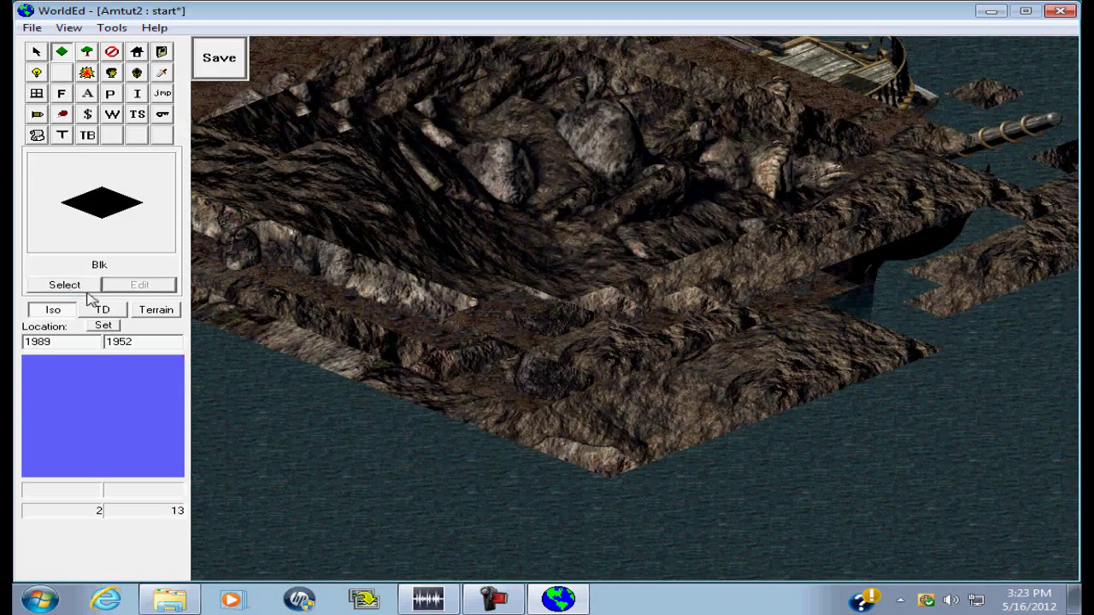
click(64, 284)
click(429, 366)
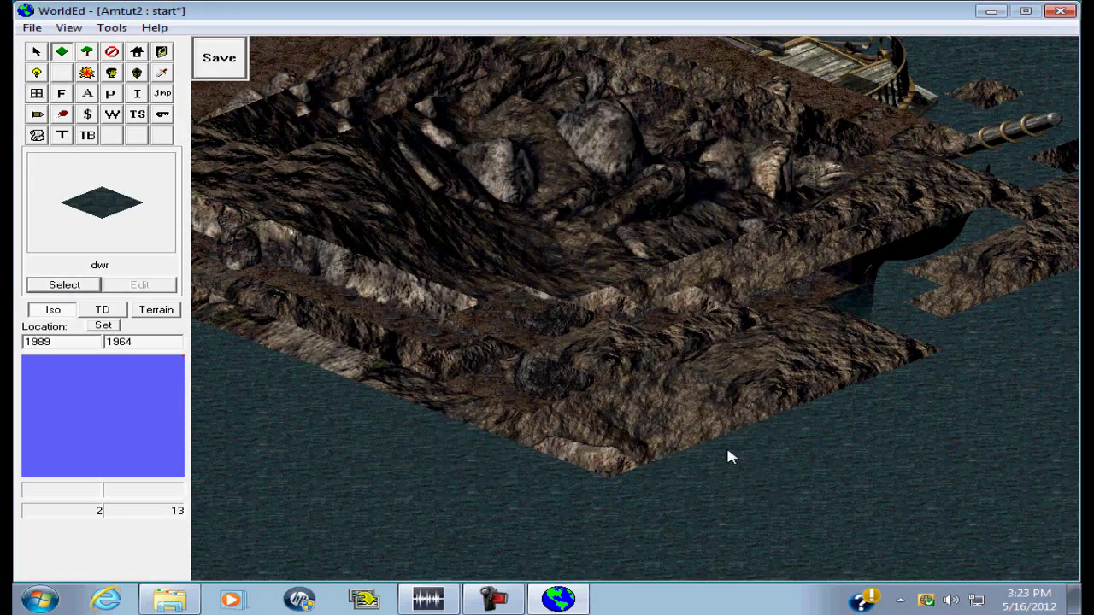
mouse_move(948, 295)
mouse_down()
mouse_move(824, 326)
mouse_move(625, 321)
mouse_move(331, 380)
mouse_move(560, 406)
mouse_move(762, 391)
mouse_move(800, 244)
mouse_move(726, 268)
mouse_up()
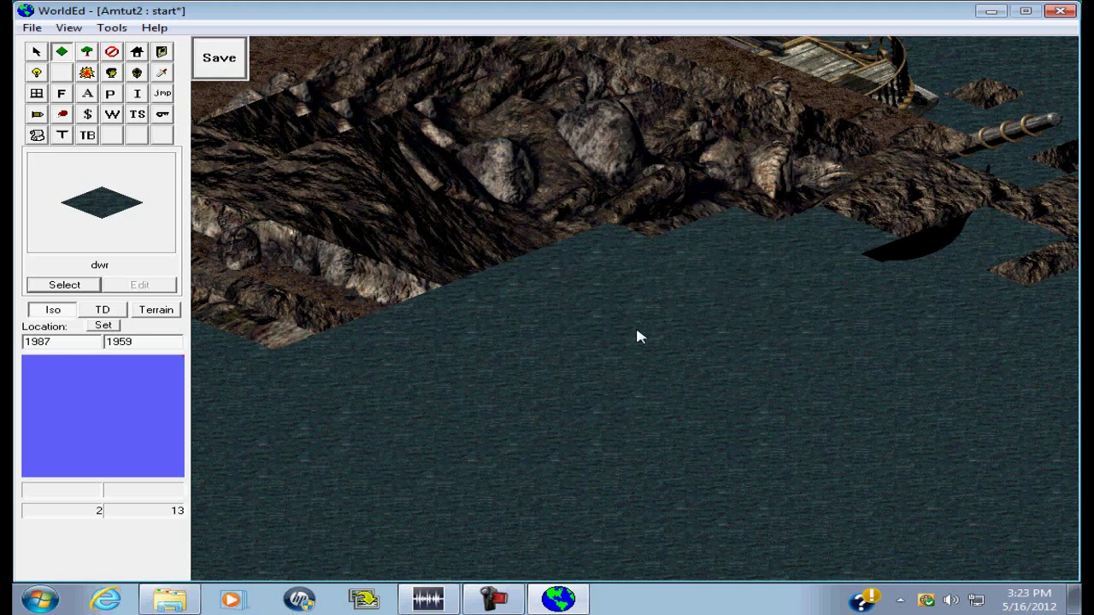
key(Right)
key(Up)
mouse_move(752, 408)
mouse_down()
mouse_move(515, 411)
mouse_move(798, 293)
mouse_move(349, 349)
mouse_move(373, 311)
mouse_move(652, 205)
mouse_move(572, 158)
mouse_up()
key(Down)
key(Down)
key(Down)
key(Down)
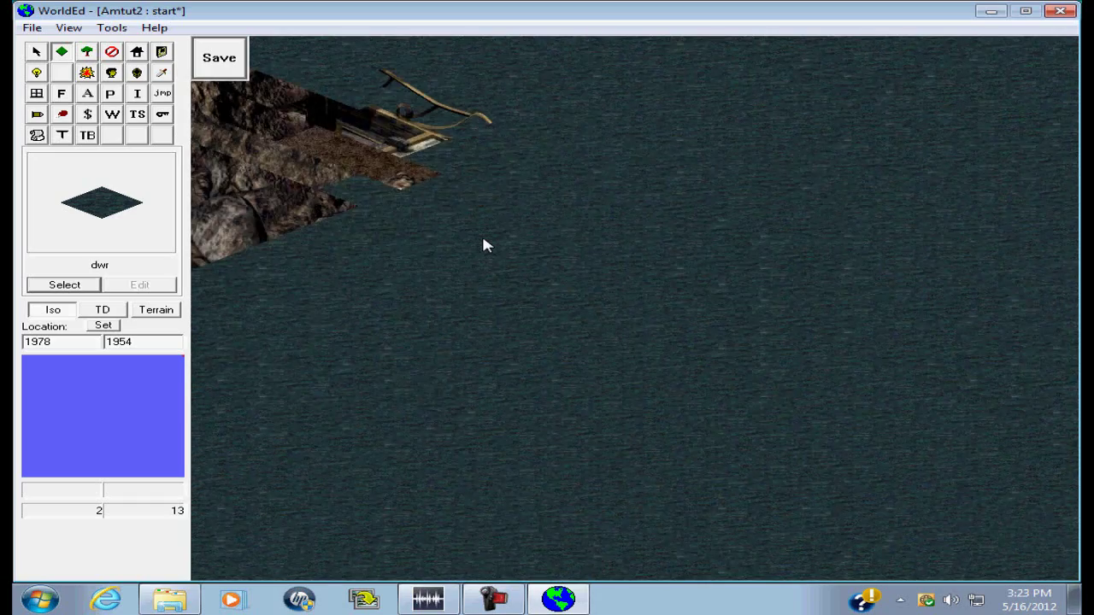
Examine the mountain facades bordering the grass and how their upper edges meet the water.
key(Left)
key(Left)
key(Down)
key(Down)
key(Down)
key(Down)
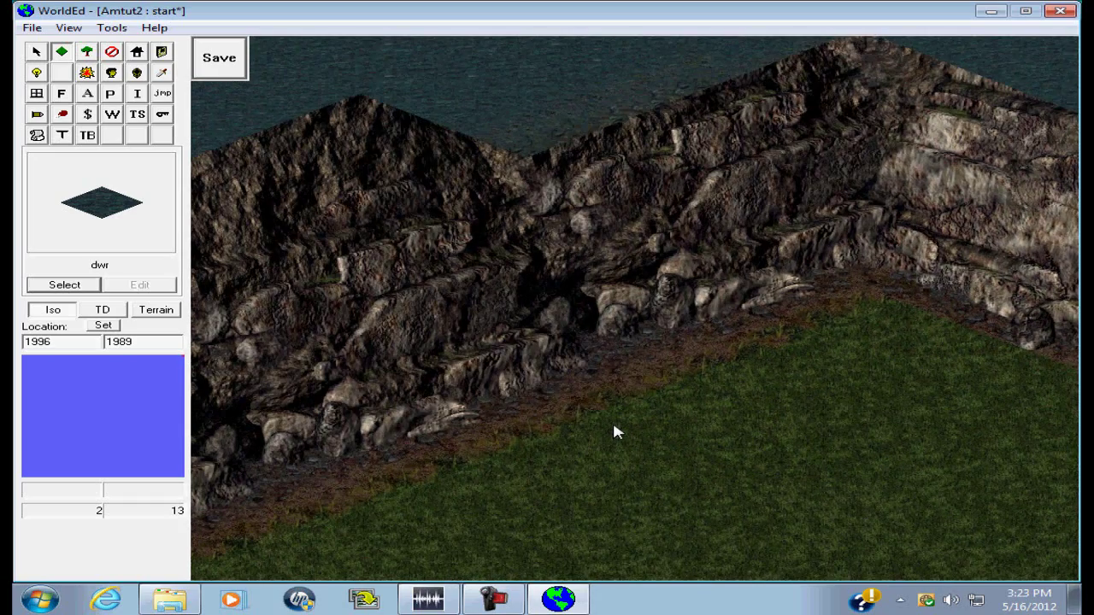
key(Down)
key(Down)
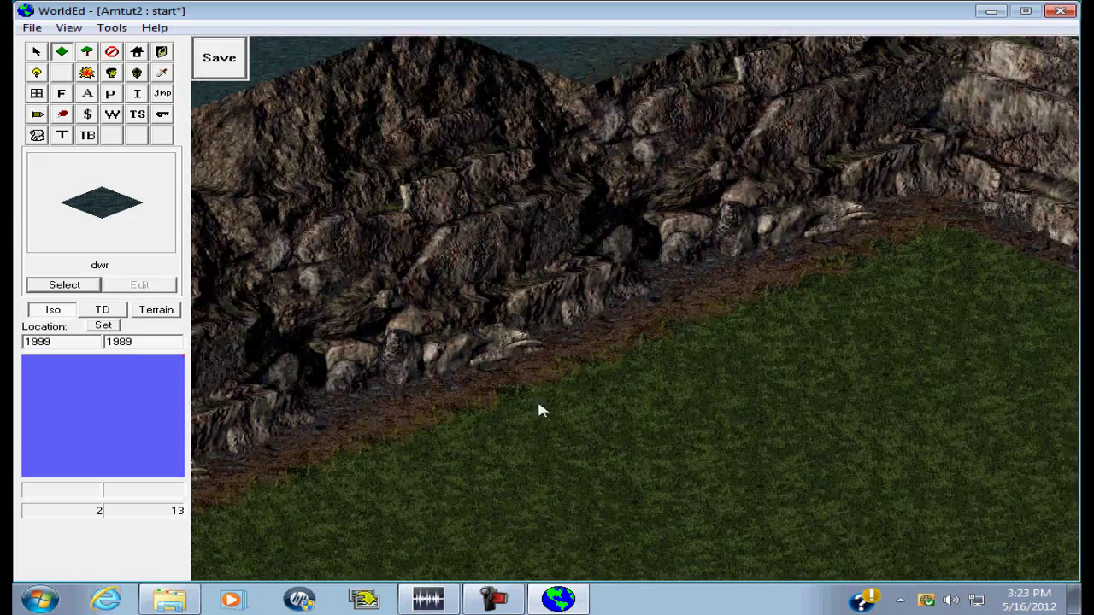
key(Left)
key(Left)
key(Down)
key(Down)
key(Right)
key(Right)
key(Up)
key(Up)
key(Right)
key(Right)
key(Right)
key(Right)
key(Up)
key(Up)
key(Up)
key(Up)
key(Right)
key(Down)
key(Right)
key(Right)
key(Right)
key(Right)
key(Right)
key(Right)
key(Right)
key(Down)
key(Down)
key(Down)
key(Down)
key(Down)
key(Down)
key(Down)
key(Down)
key(Left)
key(Up)
key(Left)
key(Left)
key(Left)
key(Left)
key(Left)
key(Right)
key(Up)
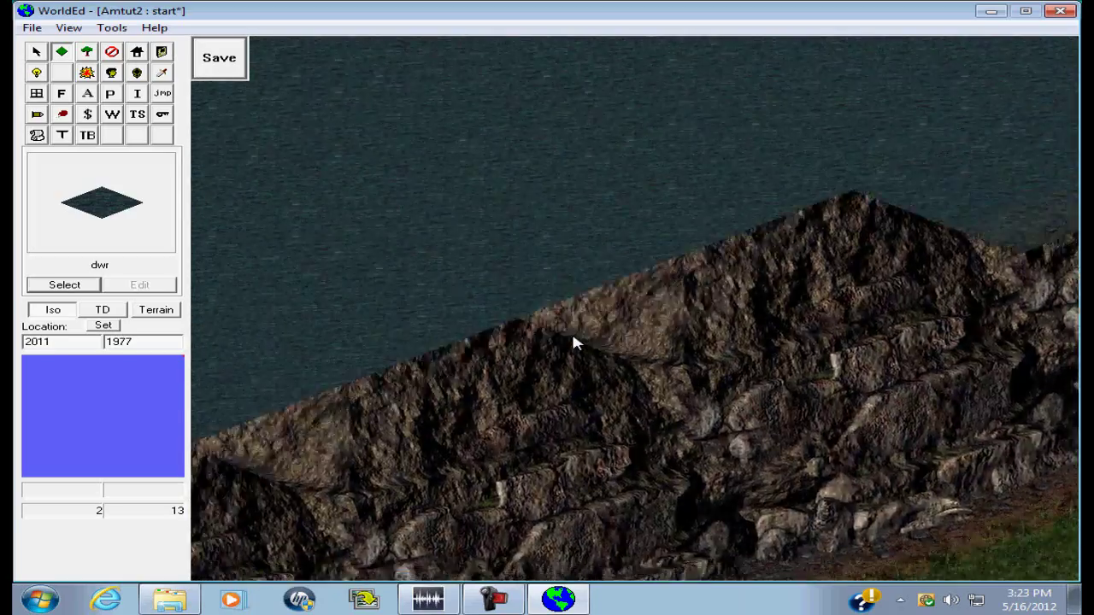
Cover the rest of the rocky island and the shipwreck with dwr water terrain.
key(Right)
key(Up)
key(Left)
key(Up)
key(Up)
key(Up)
key(Up)
key(Up)
key(Up)
key(Up)
key(Up)
key(Right)
key(Down)
key(Right)
key(Right)
key(Right)
key(Up)
key(Up)
key(Up)
mouse_move(516, 422)
mouse_down()
mouse_move(797, 367)
mouse_move(777, 344)
mouse_move(444, 435)
mouse_move(872, 245)
mouse_move(395, 368)
mouse_move(545, 271)
mouse_move(481, 219)
mouse_move(586, 206)
mouse_move(827, 105)
mouse_move(757, 151)
mouse_up()
key(Right)
key(Up)
mouse_move(707, 271)
mouse_down()
mouse_move(733, 232)
mouse_move(752, 278)
mouse_move(837, 191)
mouse_move(812, 218)
mouse_up()
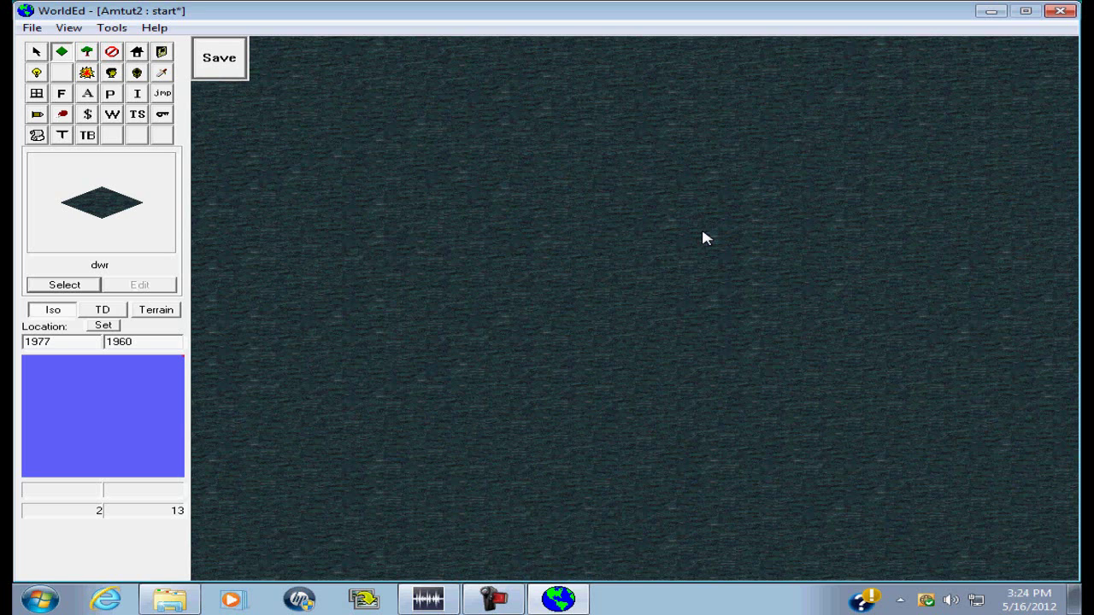
click(1051, 362)
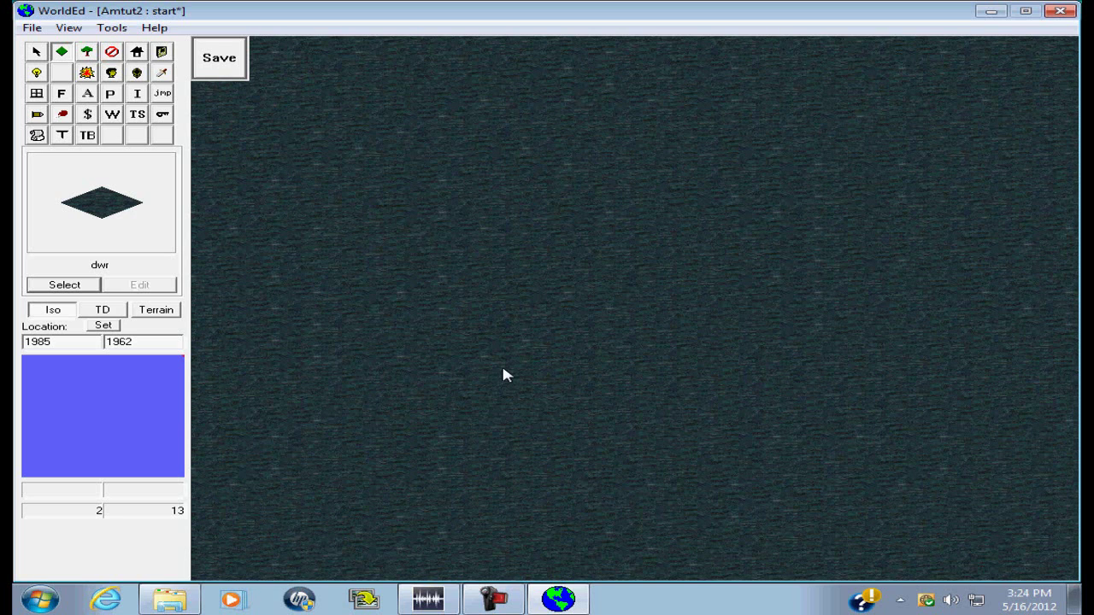
click(691, 255)
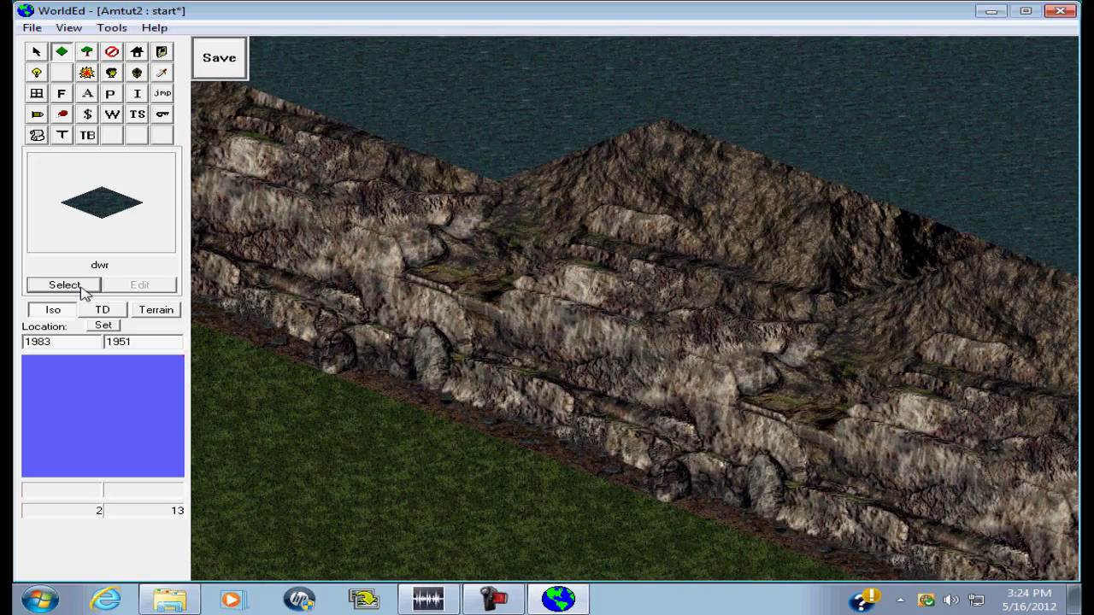
Choose the Blk terrain and paint it over the water directly behind the cliff's upper edge.
click(70, 285)
click(767, 442)
click(763, 295)
key(Left)
key(Left)
key(Left)
key(Up)
key(Up)
key(Right)
key(Right)
key(Right)
key(Right)
key(Down)
key(Down)
key(Up)
key(Up)
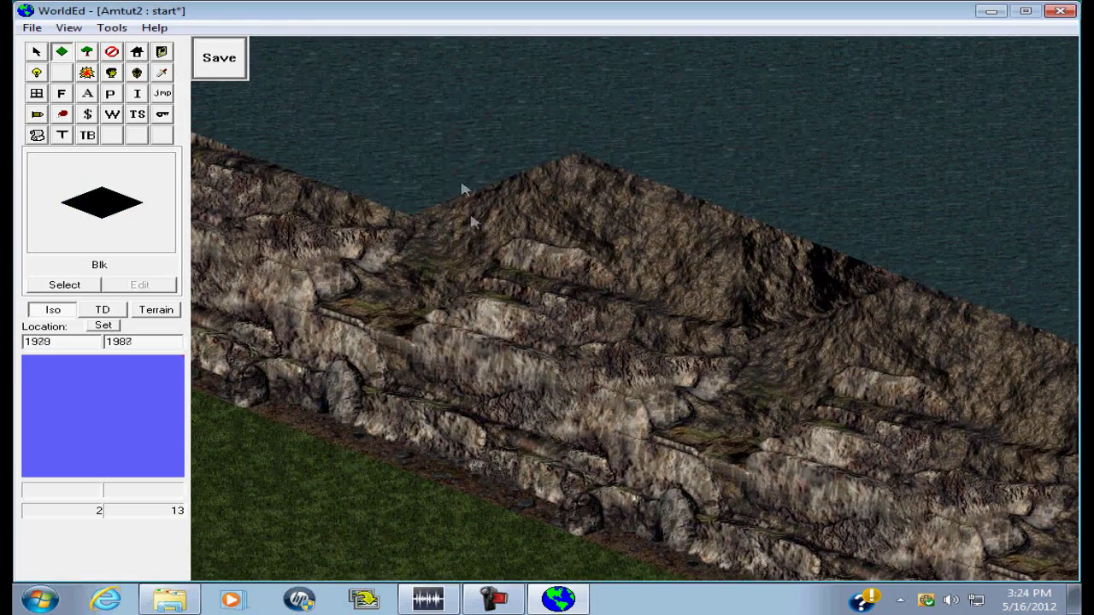
click(451, 163)
click(474, 203)
click(470, 215)
mouse_move(470, 219)
mouse_down()
mouse_move(764, 339)
mouse_move(892, 290)
mouse_move(787, 314)
mouse_move(698, 253)
mouse_move(535, 174)
mouse_move(572, 155)
mouse_move(549, 153)
mouse_up()
key(Right)
key(Down)
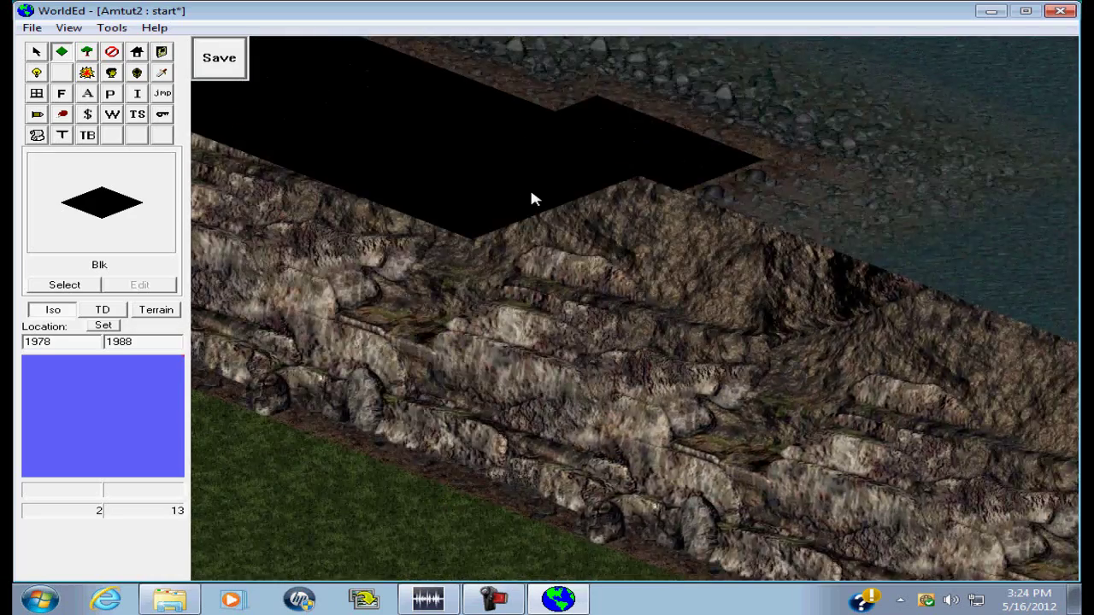
Extend the Blk terrain along the cliff's upper edge, covering the protruding facade peaks.
key(Up)
key(Right)
key(Down)
key(Up)
key(Right)
key(Down)
key(Up)
mouse_move(361, 225)
mouse_down()
mouse_move(402, 256)
mouse_move(567, 330)
mouse_move(747, 391)
mouse_move(825, 337)
mouse_move(731, 361)
mouse_move(794, 372)
mouse_move(705, 316)
mouse_move(556, 258)
mouse_move(642, 316)
mouse_move(581, 245)
mouse_move(610, 225)
mouse_move(969, 359)
mouse_move(747, 312)
mouse_up()
key(Left)
key(Up)
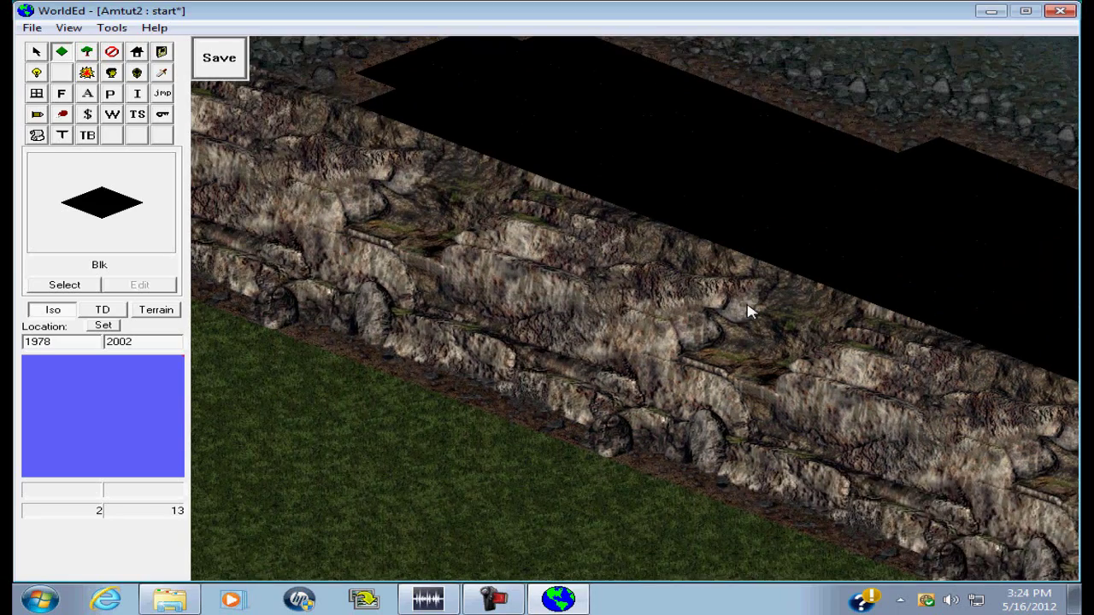
mouse_move(916, 266)
mouse_down()
mouse_move(604, 151)
mouse_move(507, 140)
mouse_move(391, 171)
mouse_up()
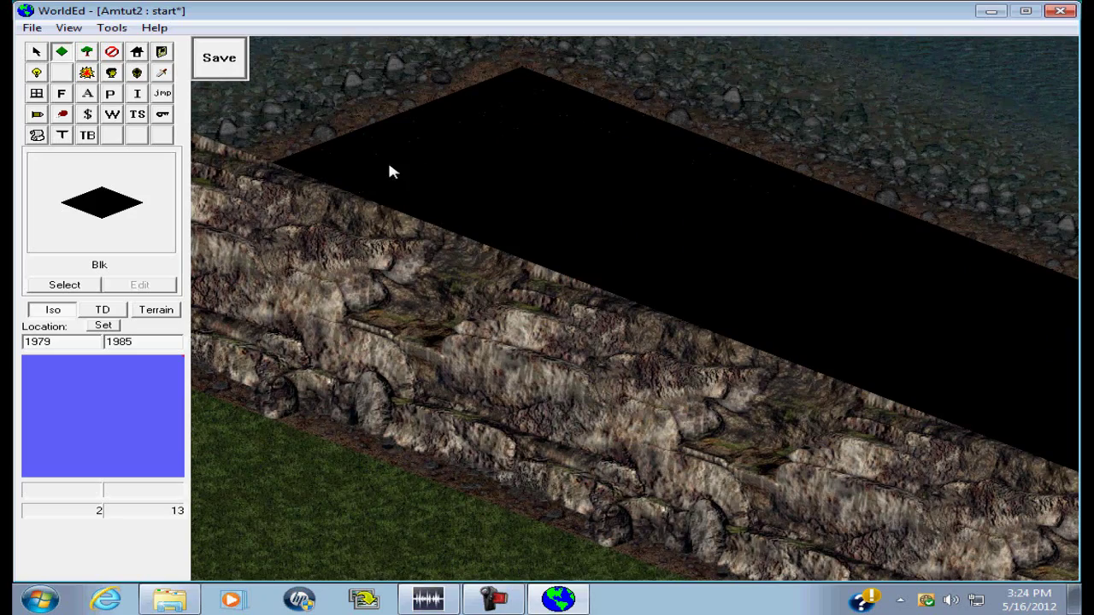
Review the black terrain strip behind the cliff from one end to the other.
key(Right)
key(Right)
key(Right)
key(Down)
key(Left)
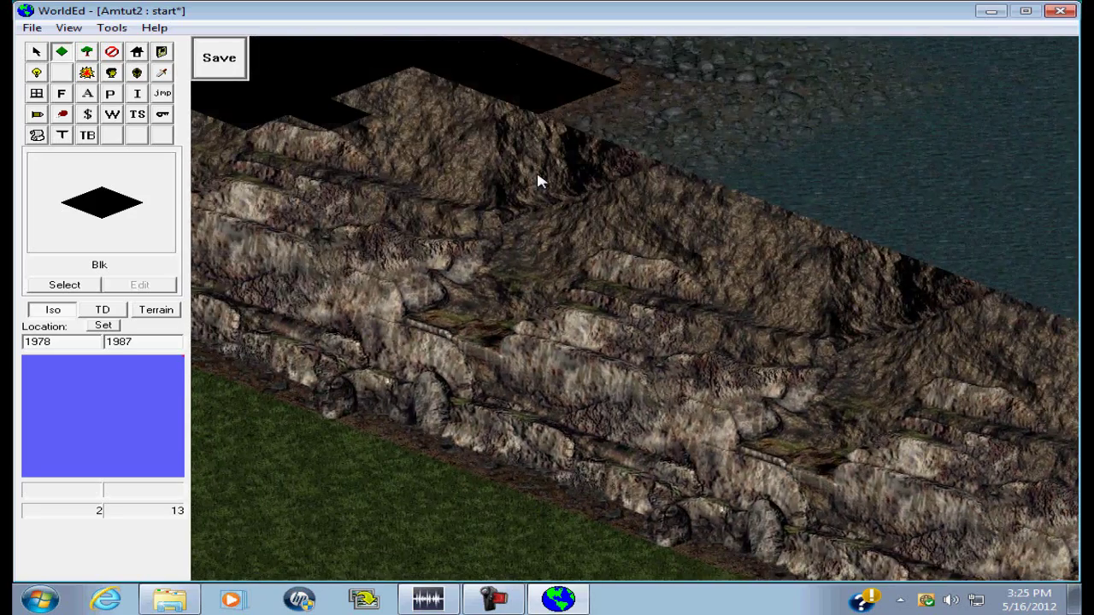
key(Up)
key(Up)
key(Left)
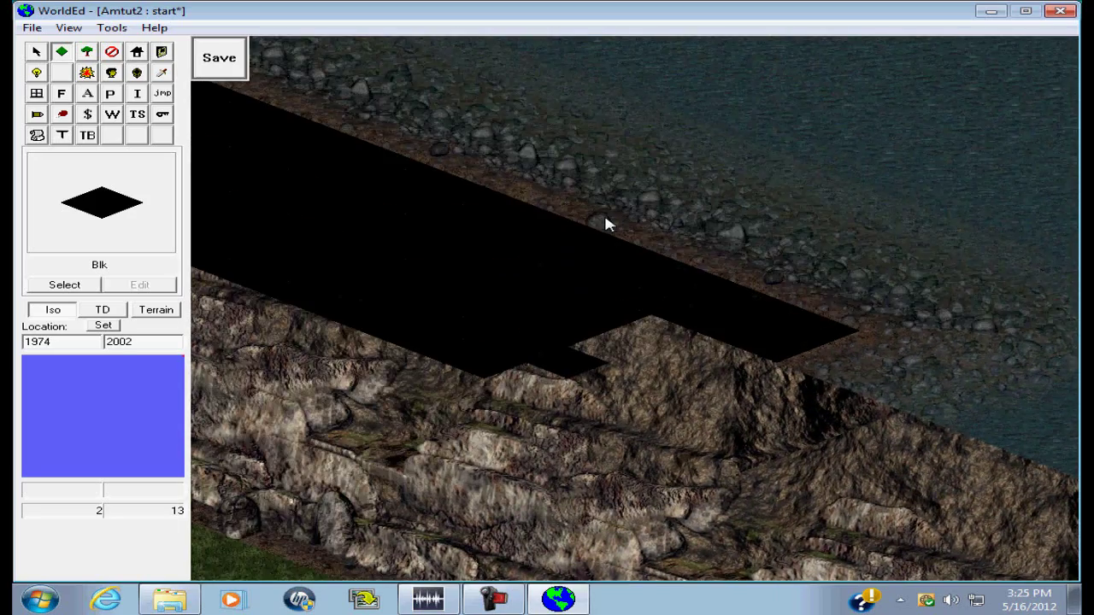
key(Left)
key(Up)
key(Left)
key(Down)
key(Down)
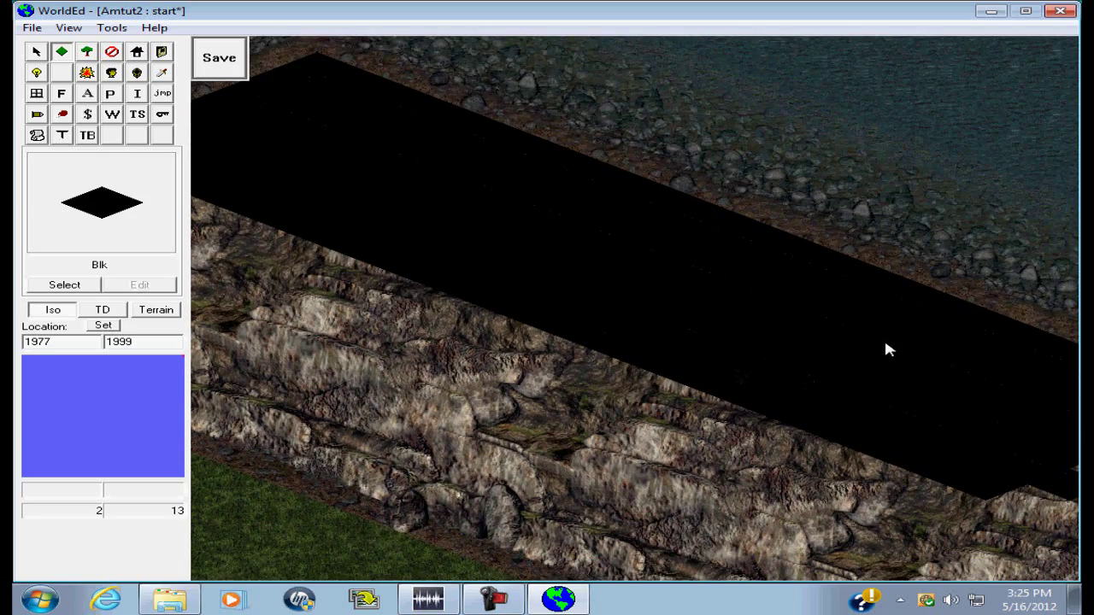
Look over the unpainted stretch of cliff beside the water and the grass leading down to the stone path.
key(Down)
key(Down)
key(Down)
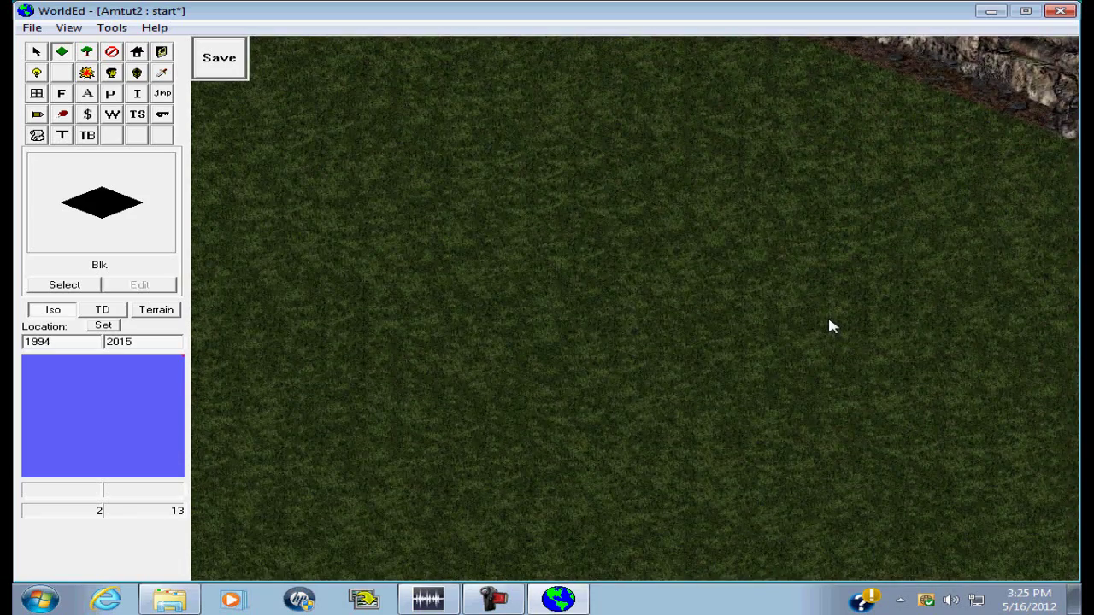
key(Right)
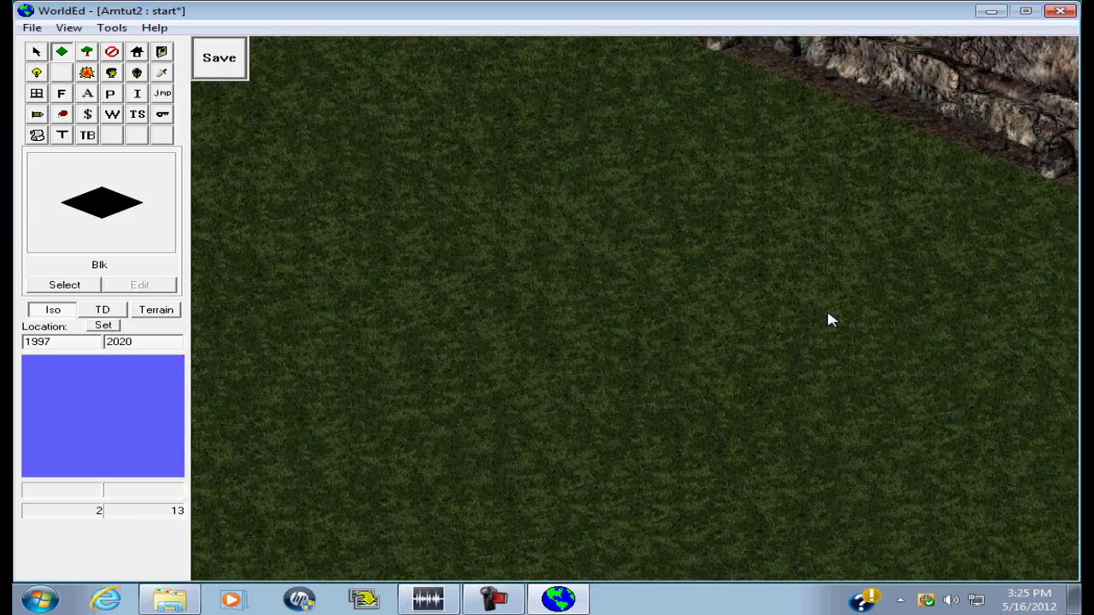
key(Up)
key(Down)
key(Down)
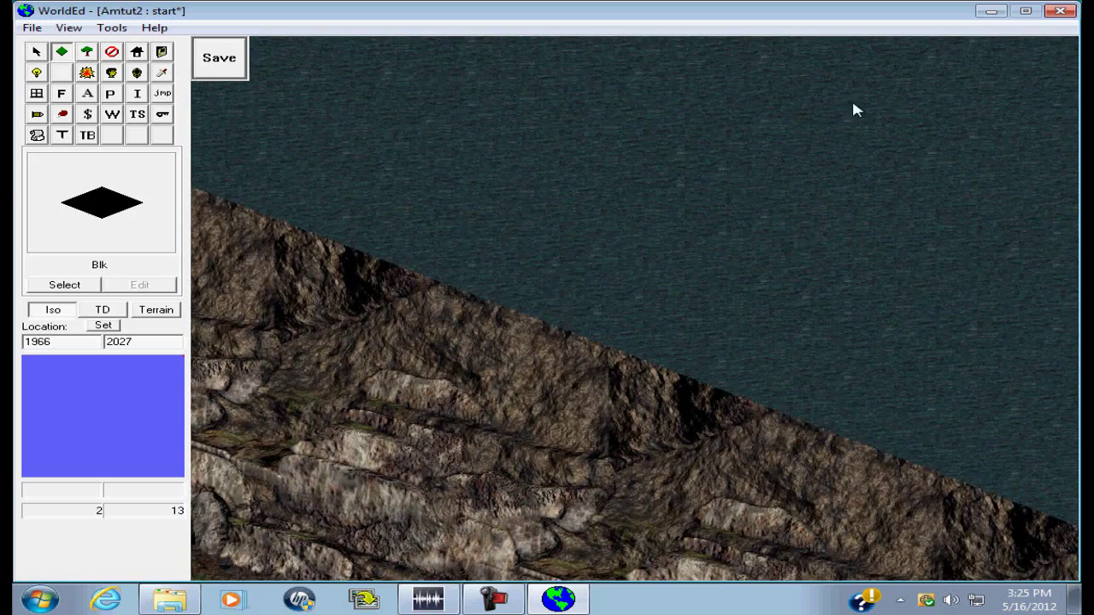
key(Down)
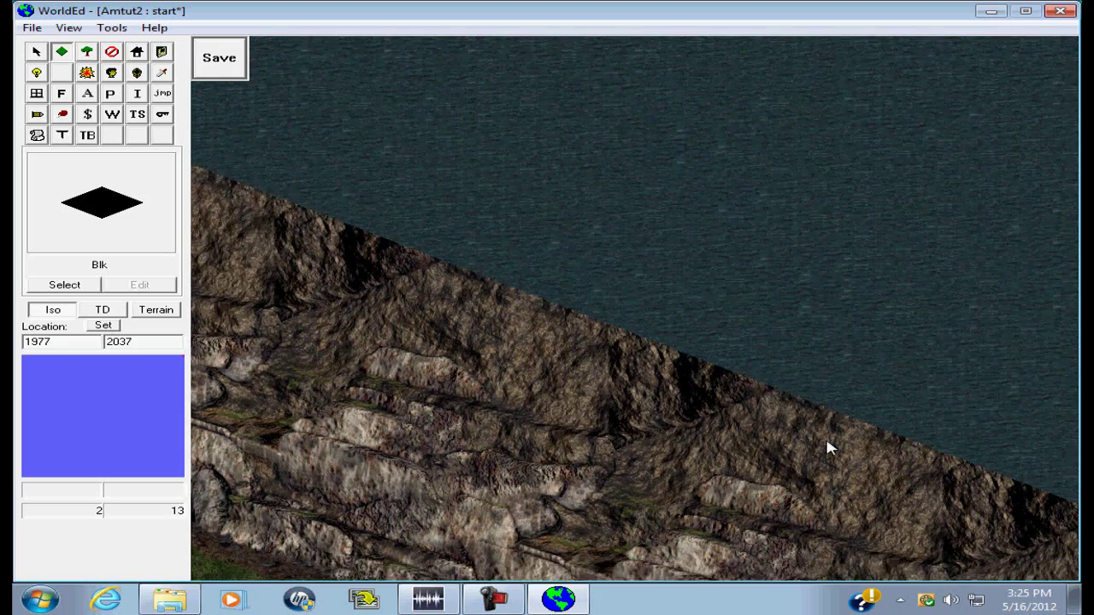
key(Down)
key(Right)
key(Up)
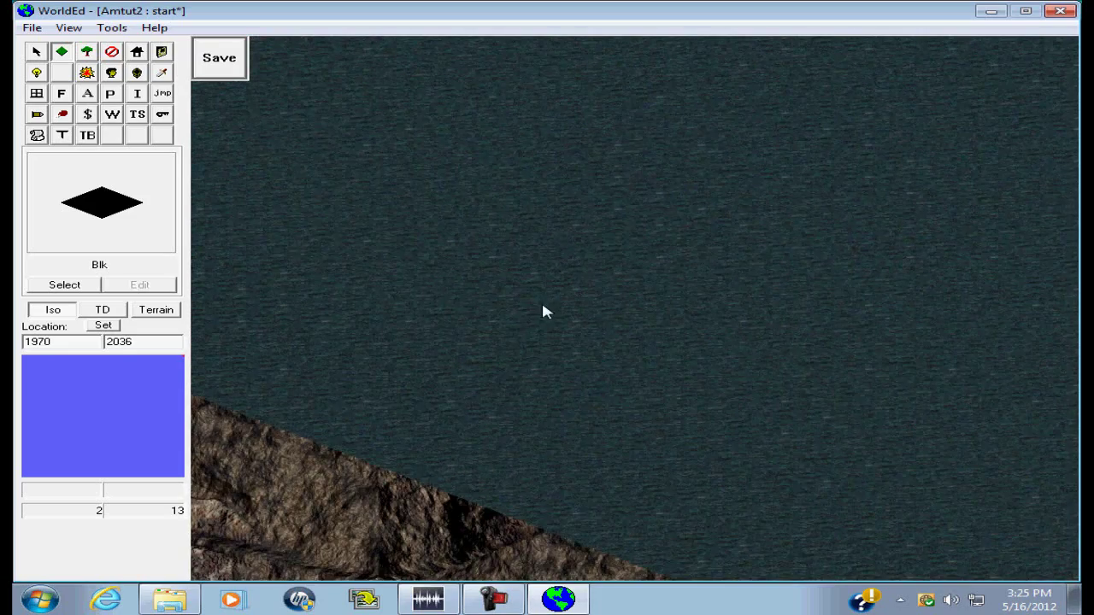
key(Down)
key(Down)
key(Down)
key(Down)
key(Down)
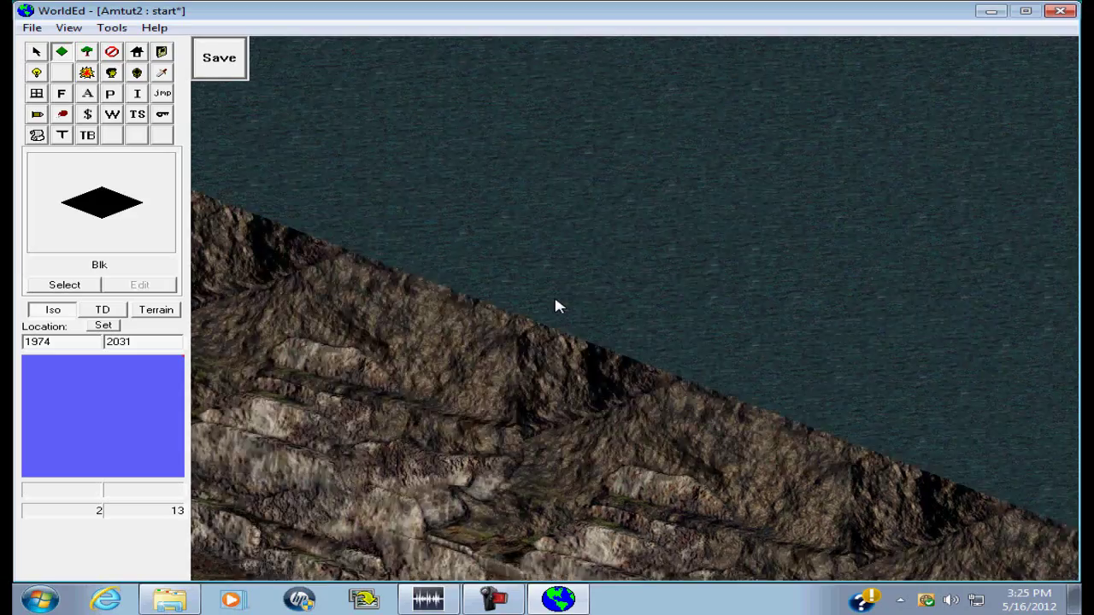
key(Up)
key(Up)
key(Up)
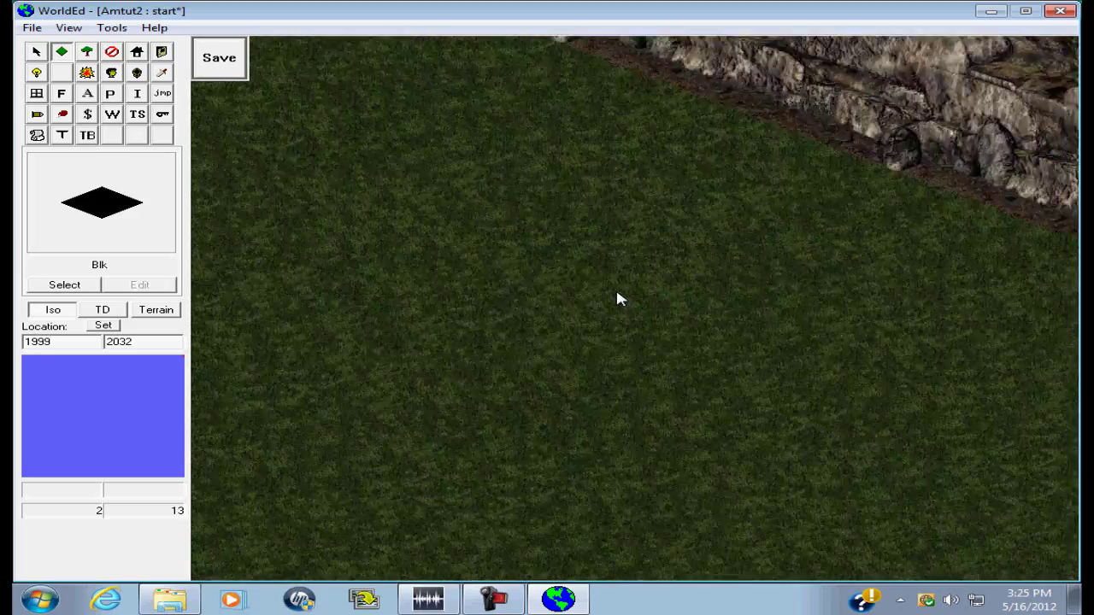
key(Down)
key(Down)
key(Down)
key(Down)
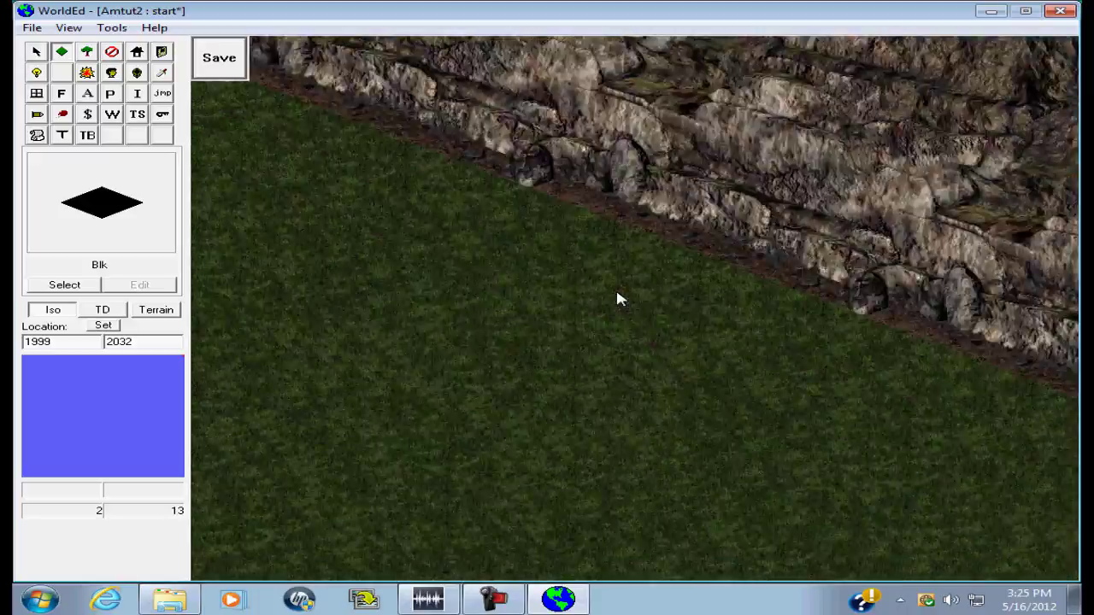
key(Down)
key(Down)
key(Down)
key(Down)
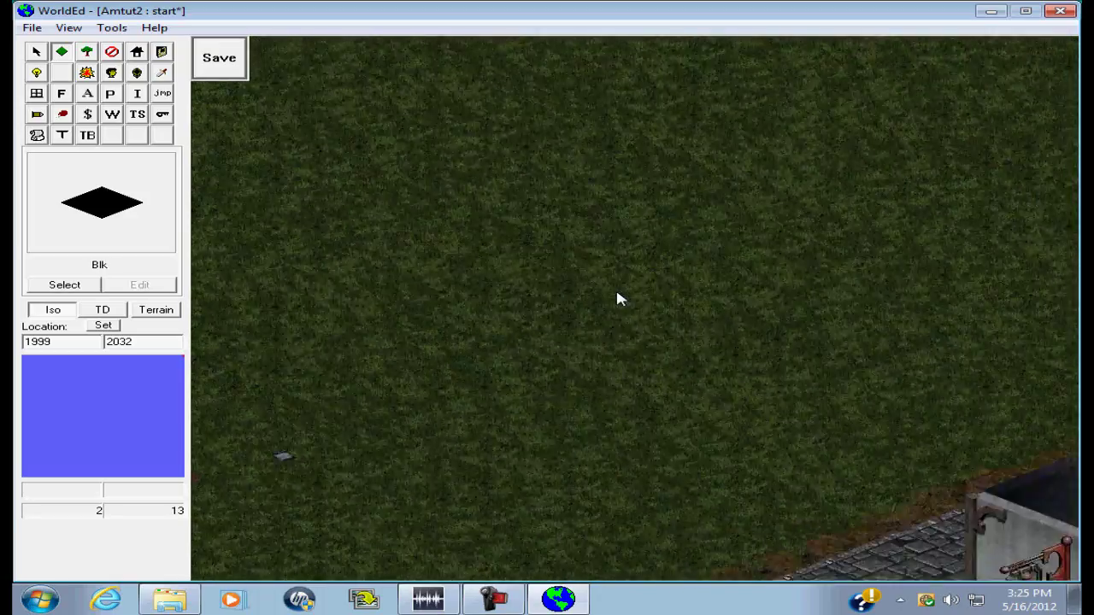
Look over the house beside the stone path and the grass leading up to the cliff.
key(Down)
key(Down)
key(Right)
key(Right)
key(Right)
key(Right)
key(Up)
key(Up)
key(Up)
key(Up)
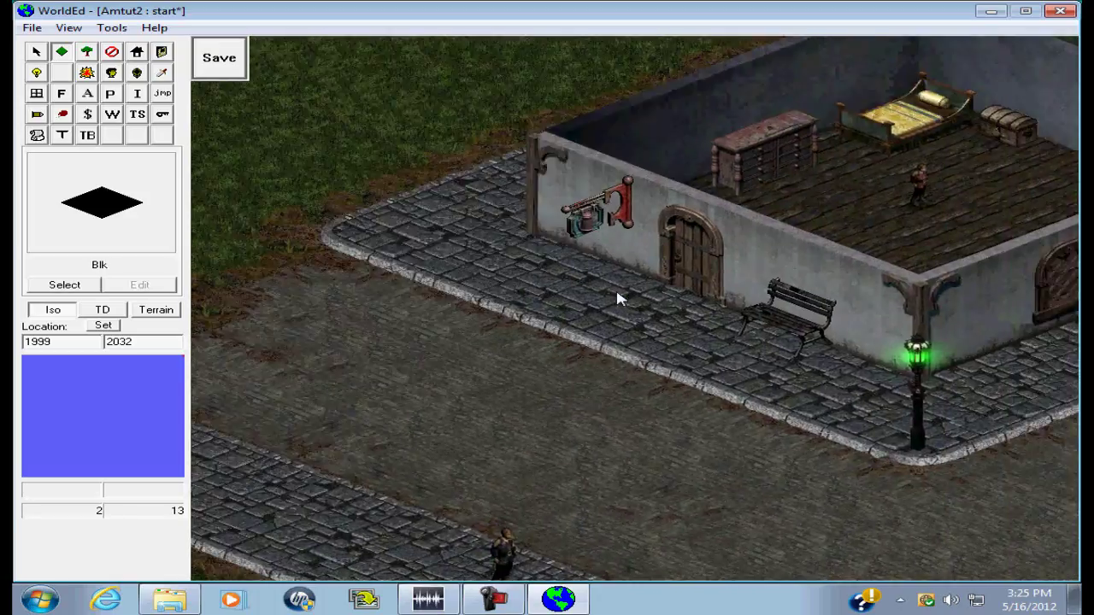
key(Up)
key(Up)
key(Up)
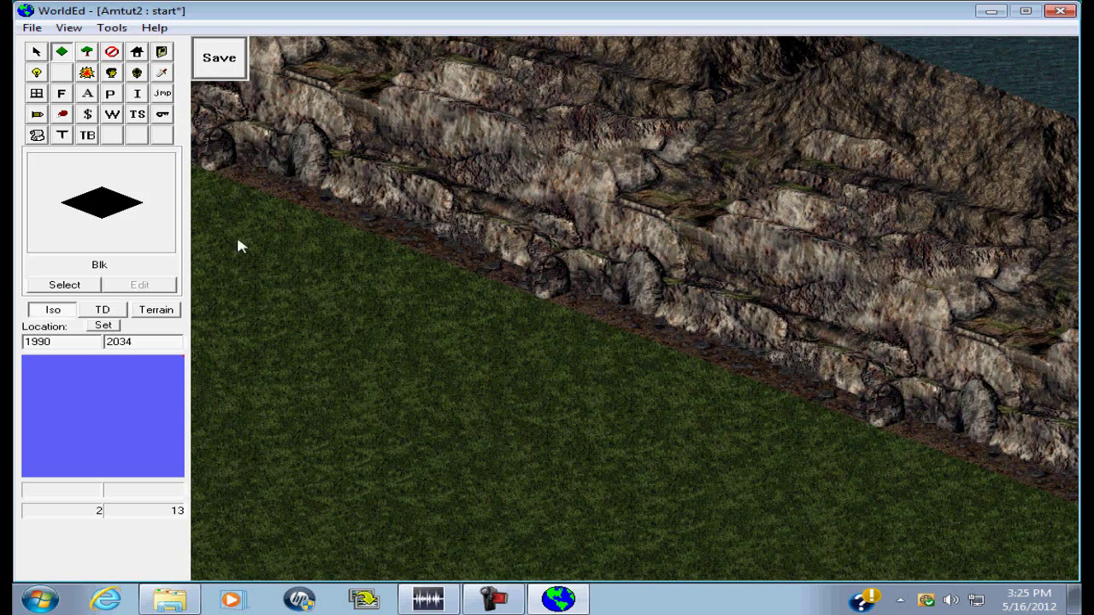
Choose the Magickal Trap prototype and place one trap on the grass below the cliff.
click(63, 137)
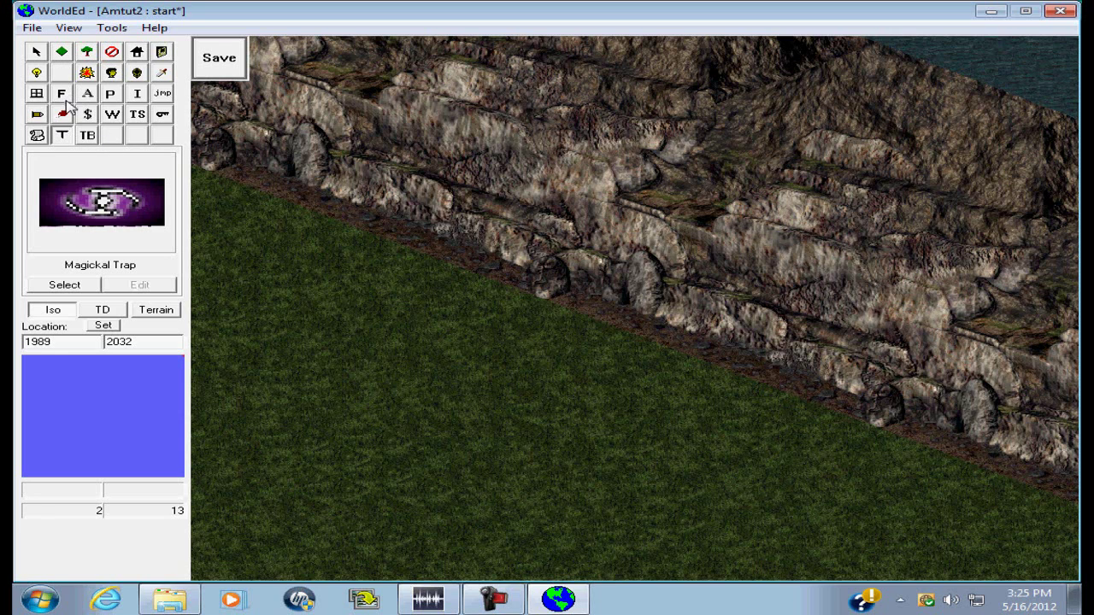
click(63, 95)
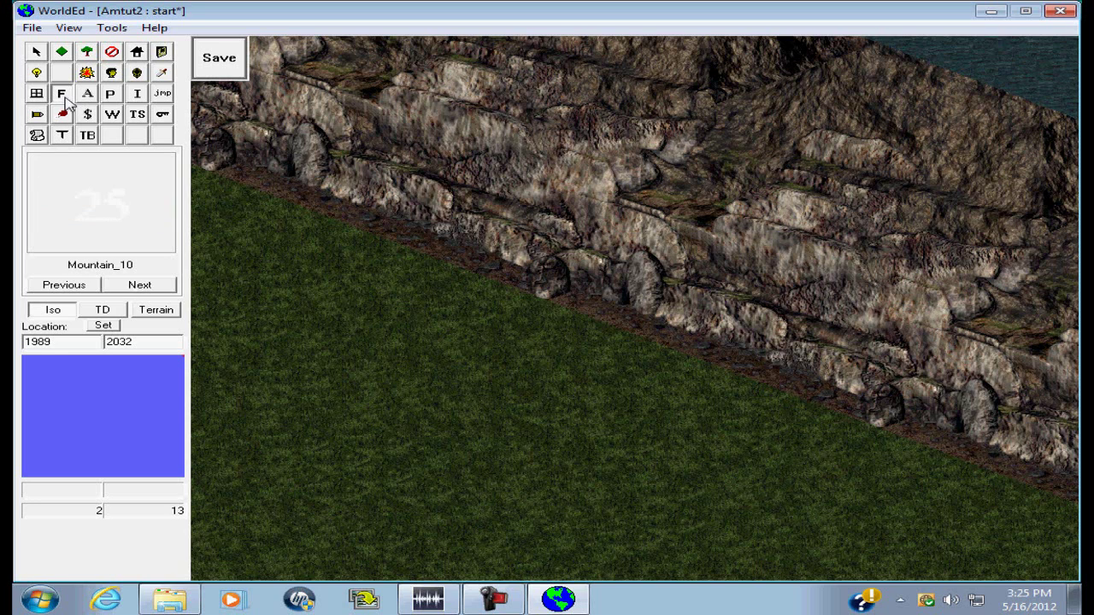
click(62, 138)
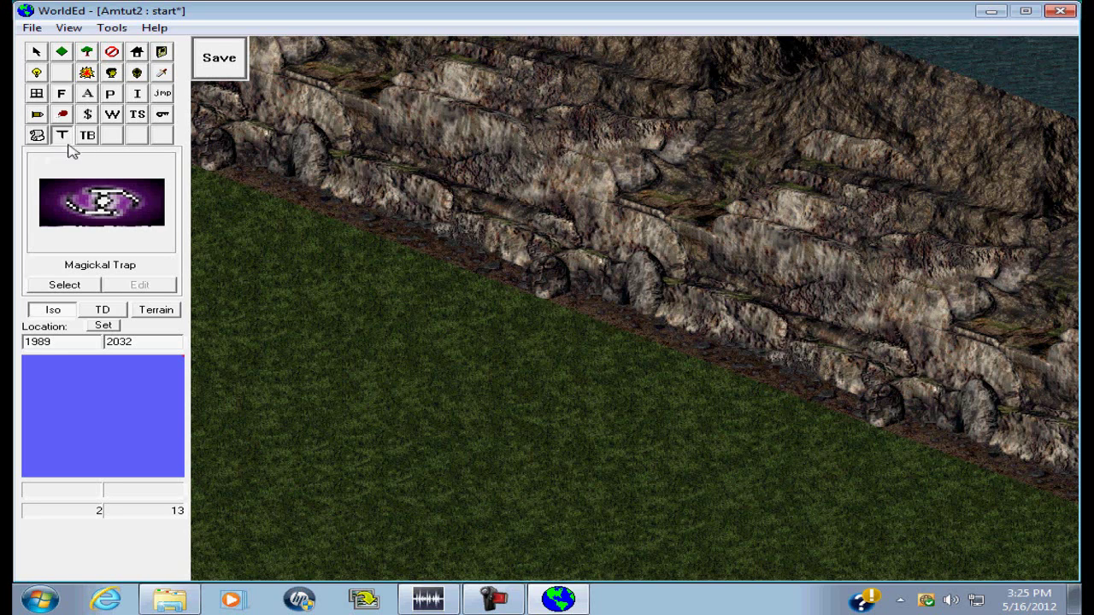
click(96, 286)
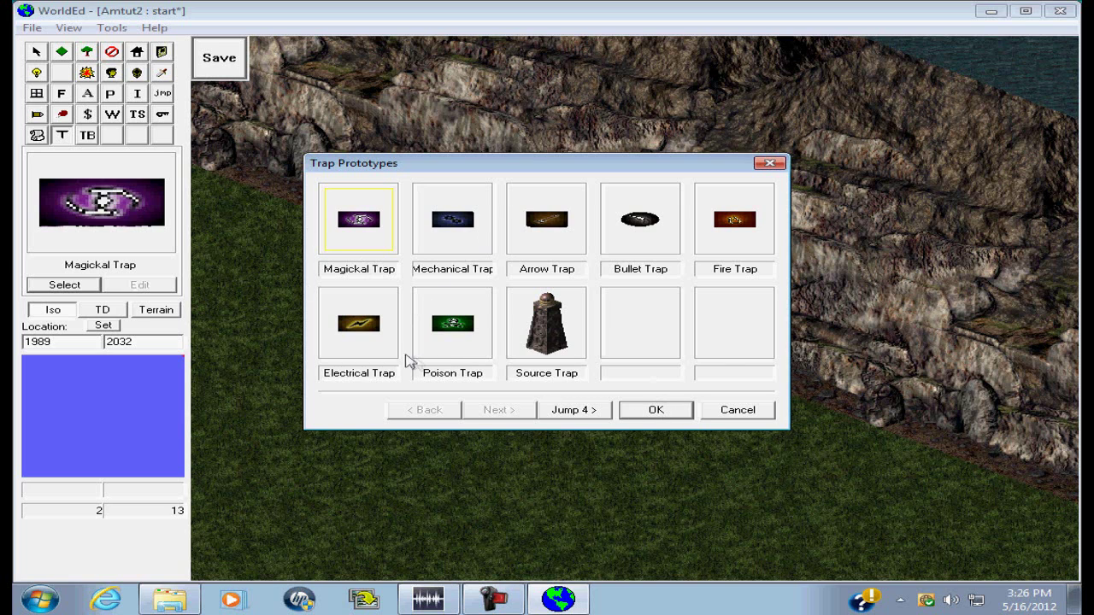
click(641, 415)
click(364, 368)
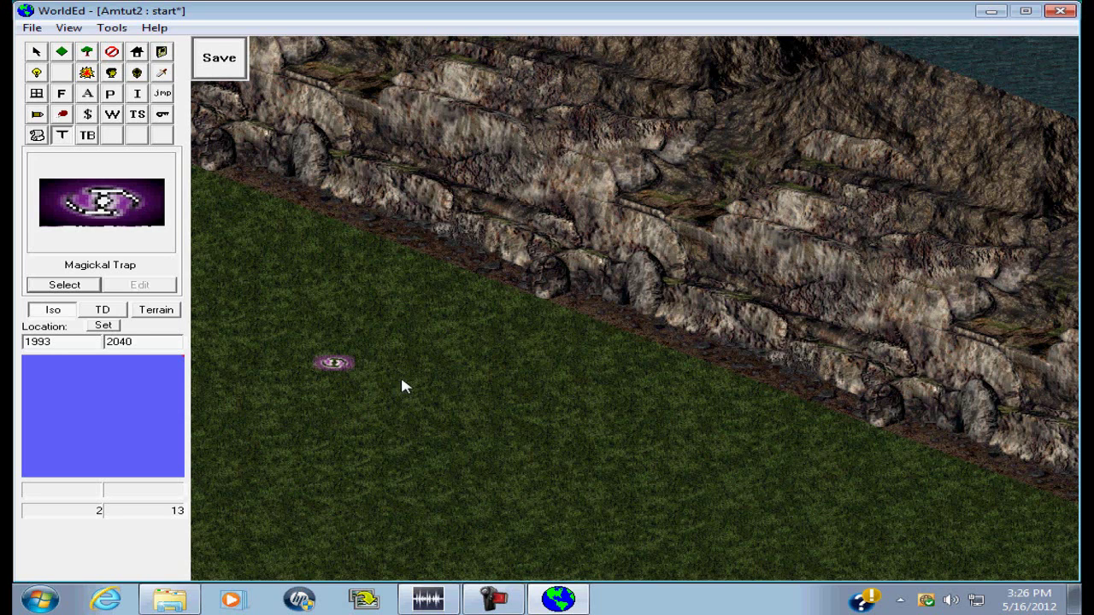
Open the placed trap's properties and browse the art choices, keeping its current art.
right_click(336, 368)
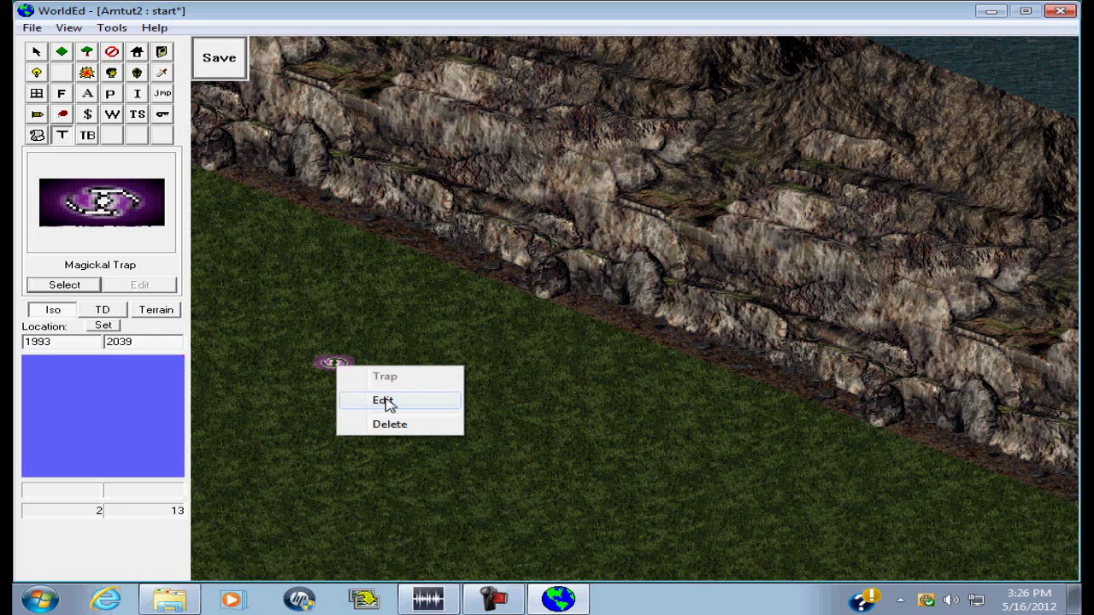
click(387, 401)
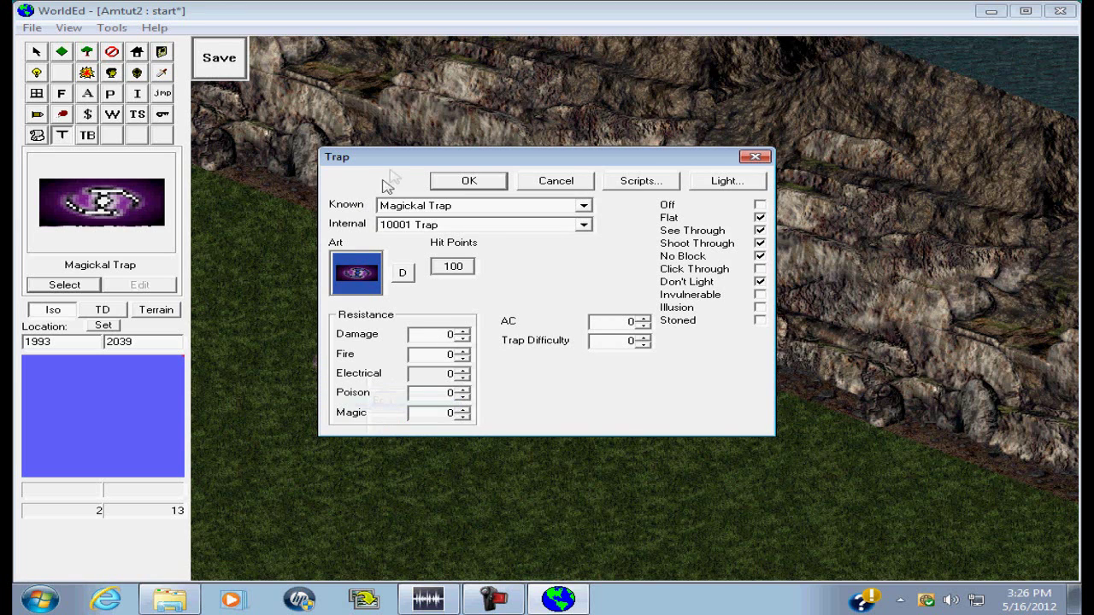
drag(400, 160, 427, 184)
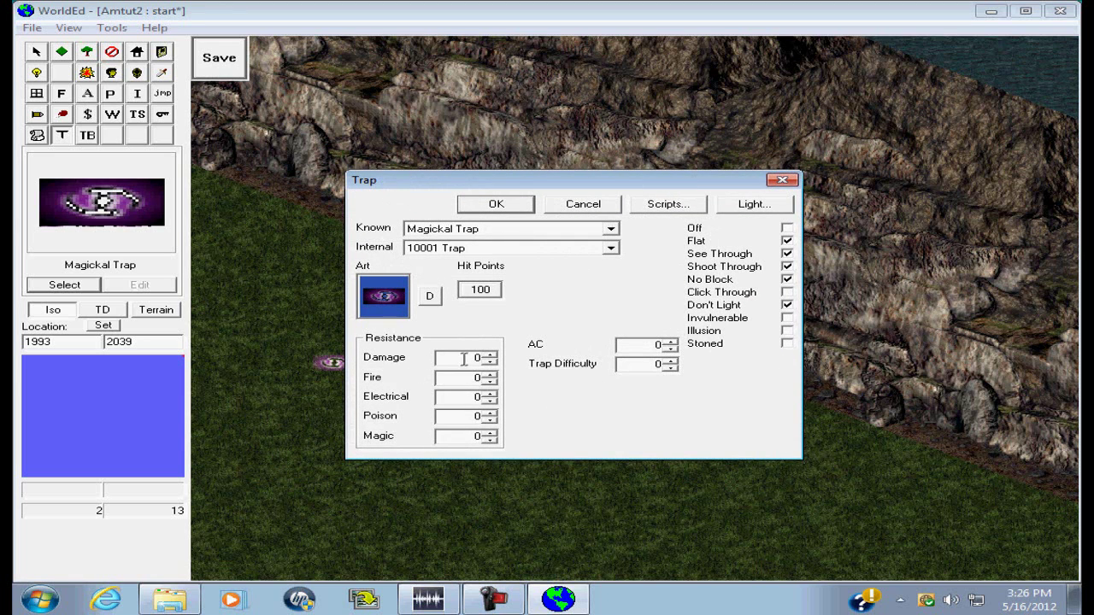
drag(651, 366, 674, 365)
click(391, 293)
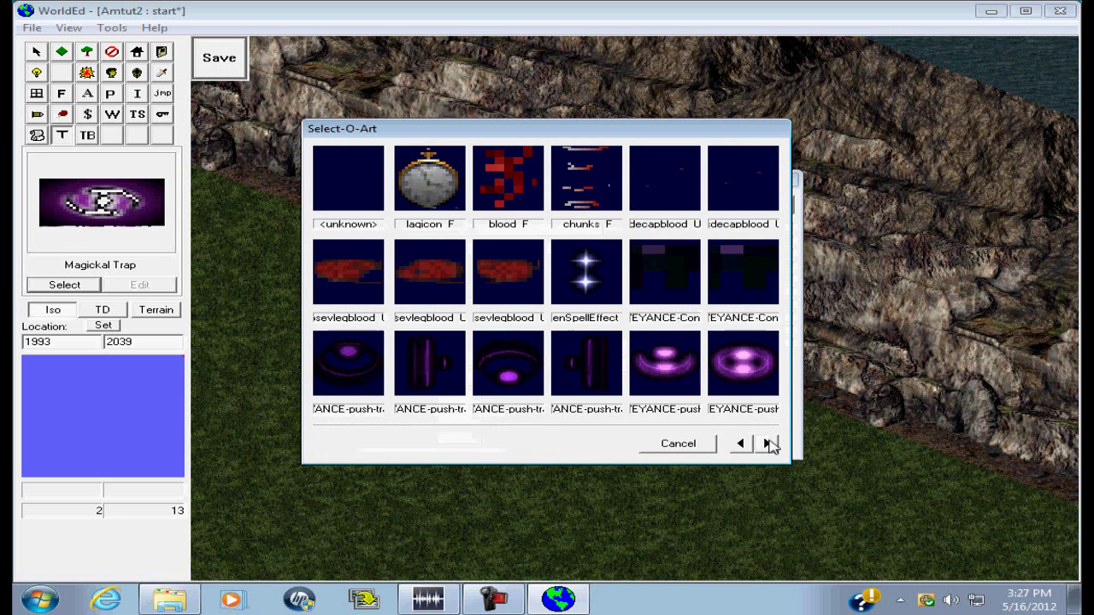
click(768, 444)
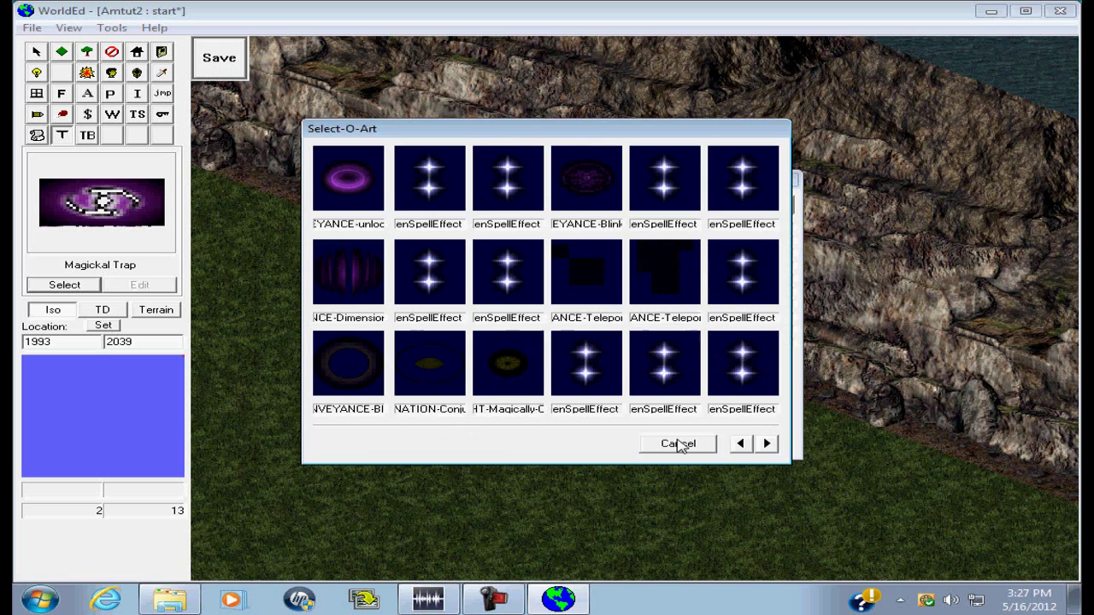
click(678, 444)
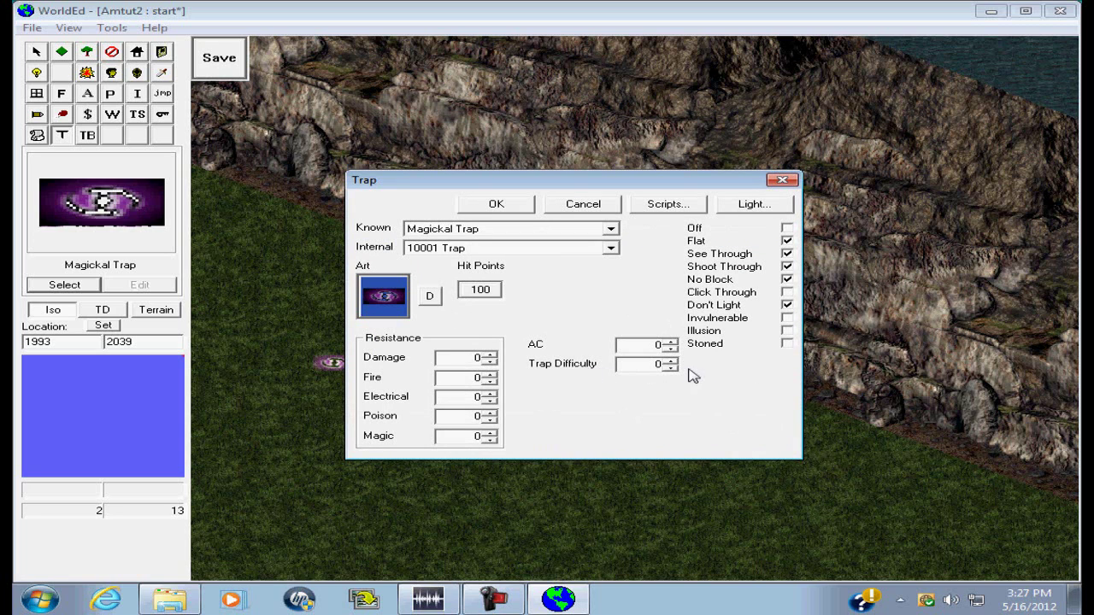
Examine the trap's internal name and Trap Difficulty settings and close its properties.
click(490, 248)
click(492, 251)
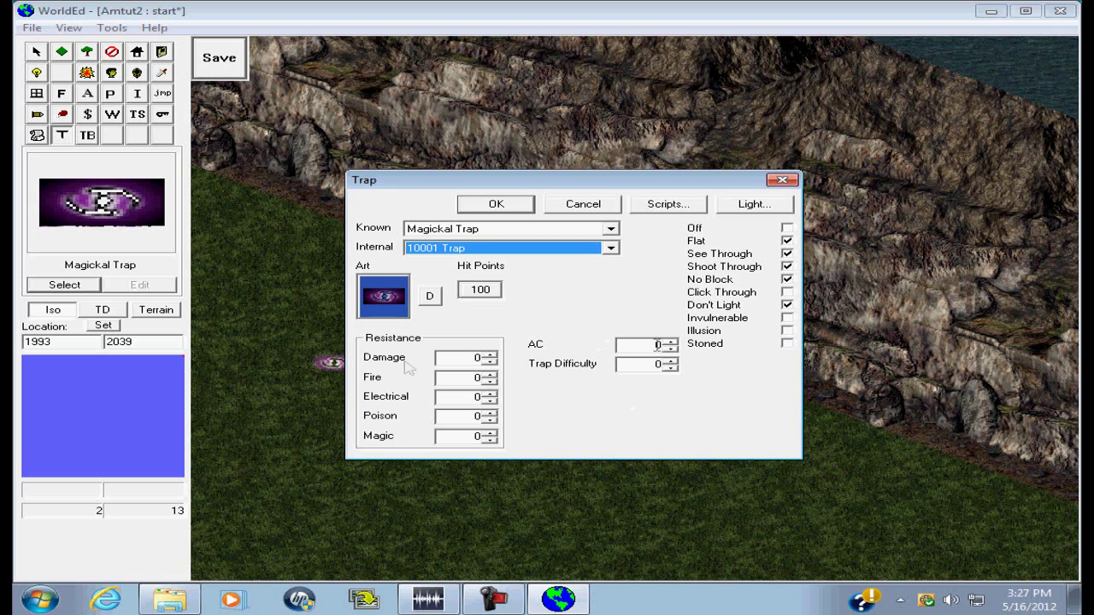
double_click(651, 364)
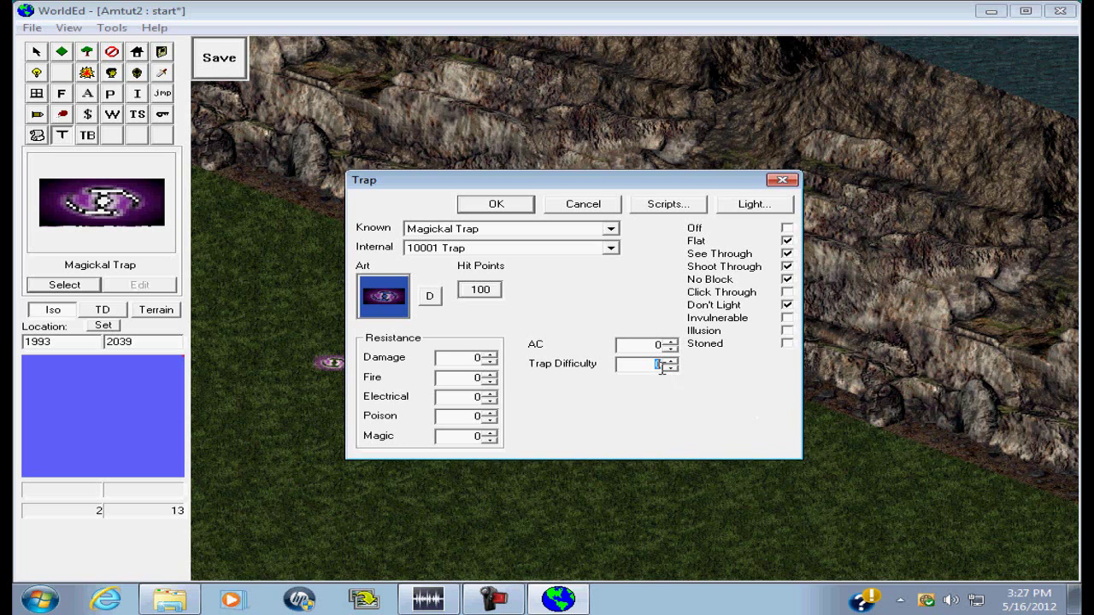
click(770, 185)
Clear the Never Locked flag of the wood chest in the house with the campfire outside.
key(Left)
key(Down)
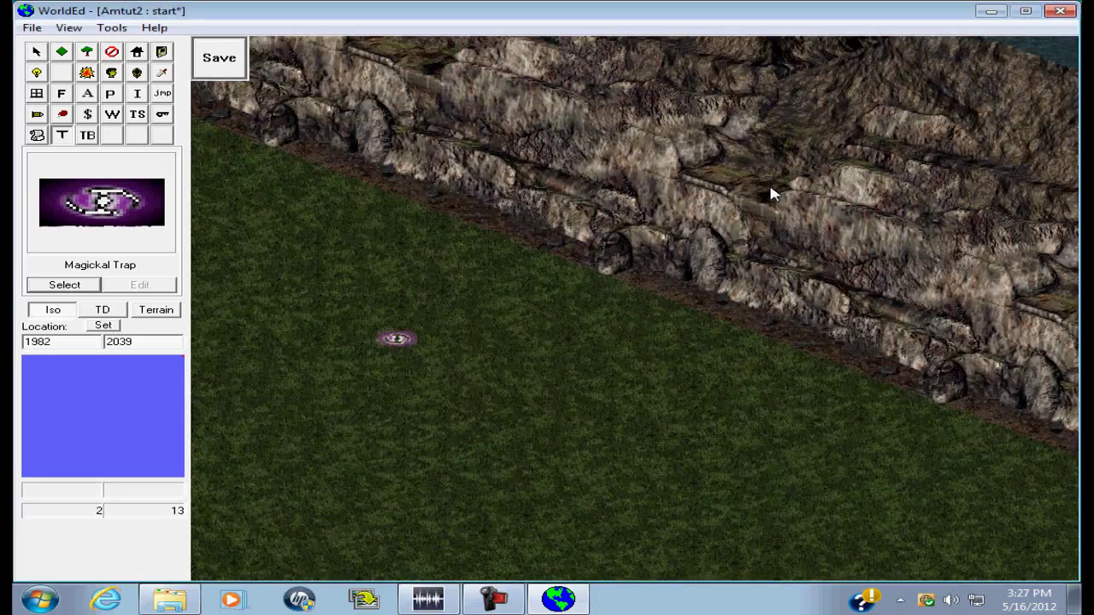
key(Left)
key(Down)
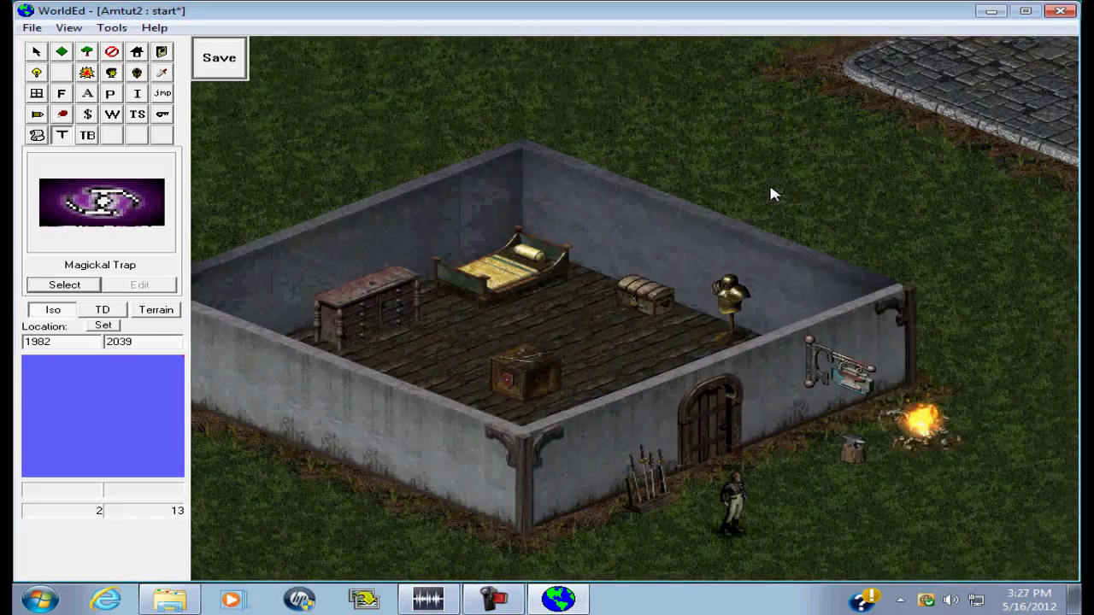
right_click(639, 301)
click(675, 335)
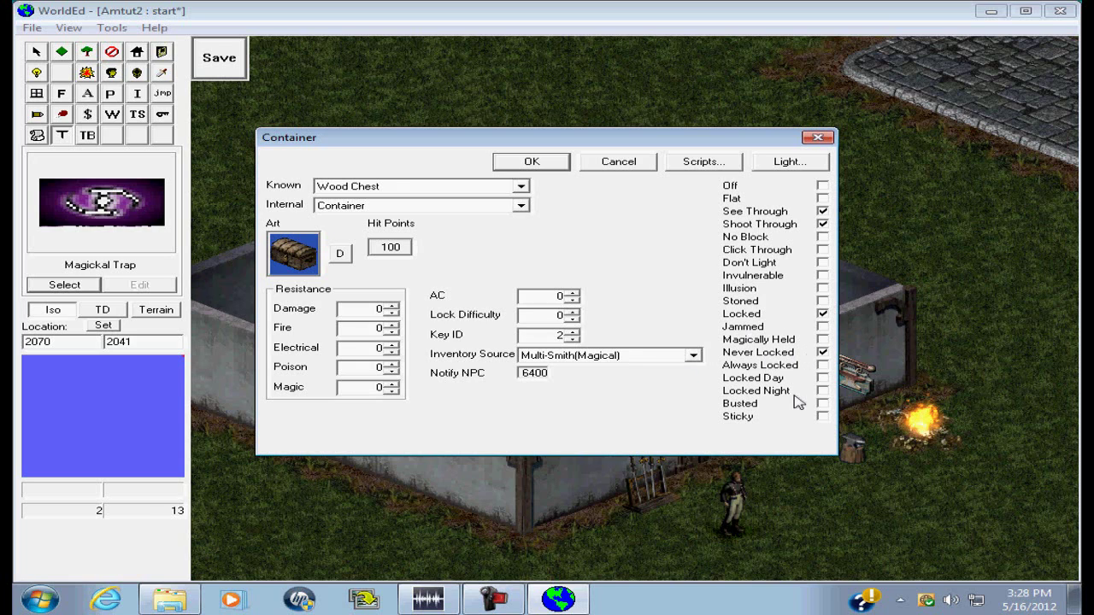
click(821, 353)
click(540, 164)
Toggle the Never Locked, Locked and Locked Night flags of the same house's door and apply them.
right_click(706, 430)
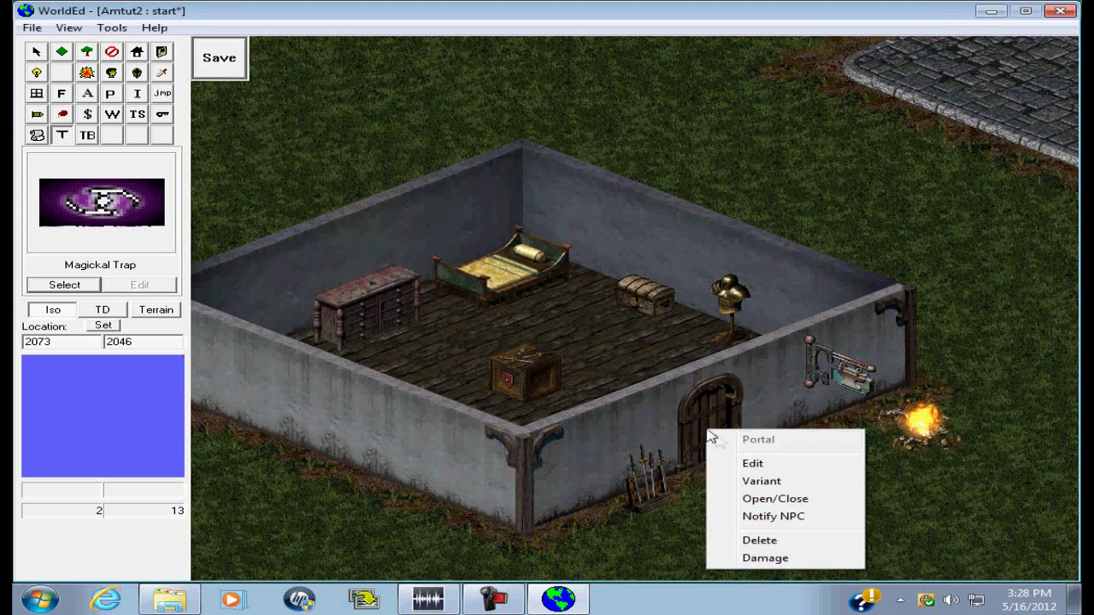
click(751, 462)
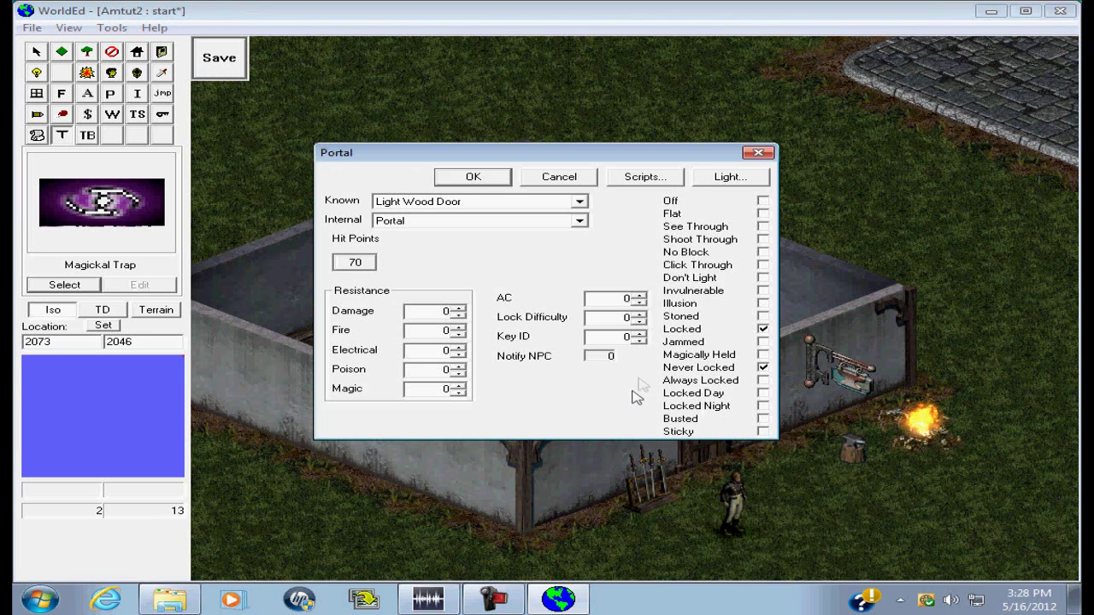
click(763, 367)
click(762, 368)
click(764, 330)
click(762, 407)
click(450, 179)
Delete the Magickal Trap from the grass below the cliff.
key(Right)
key(Up)
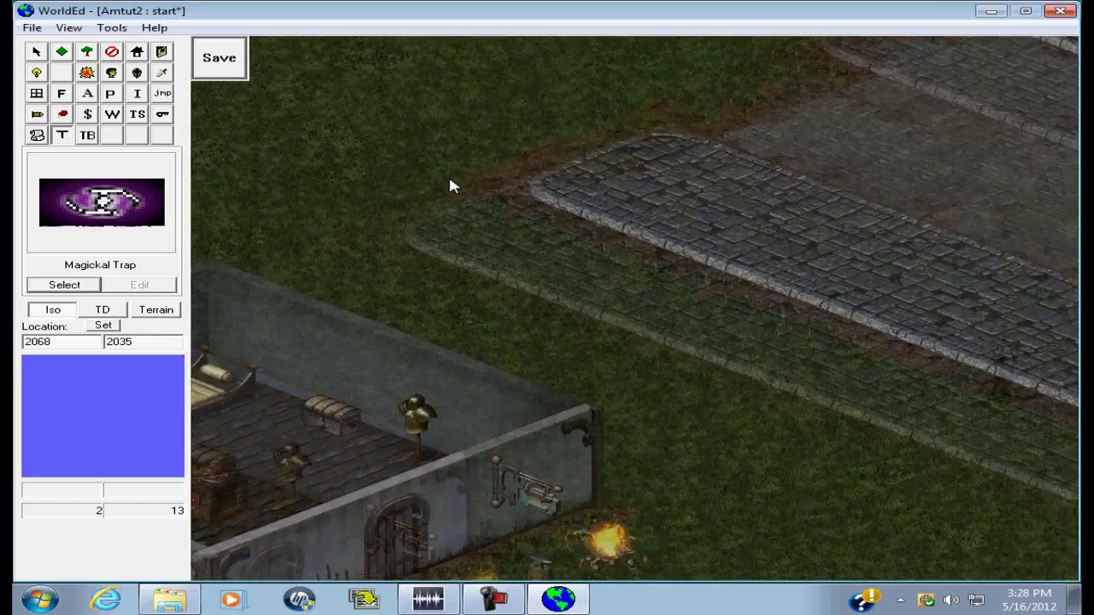
key(Right)
key(Up)
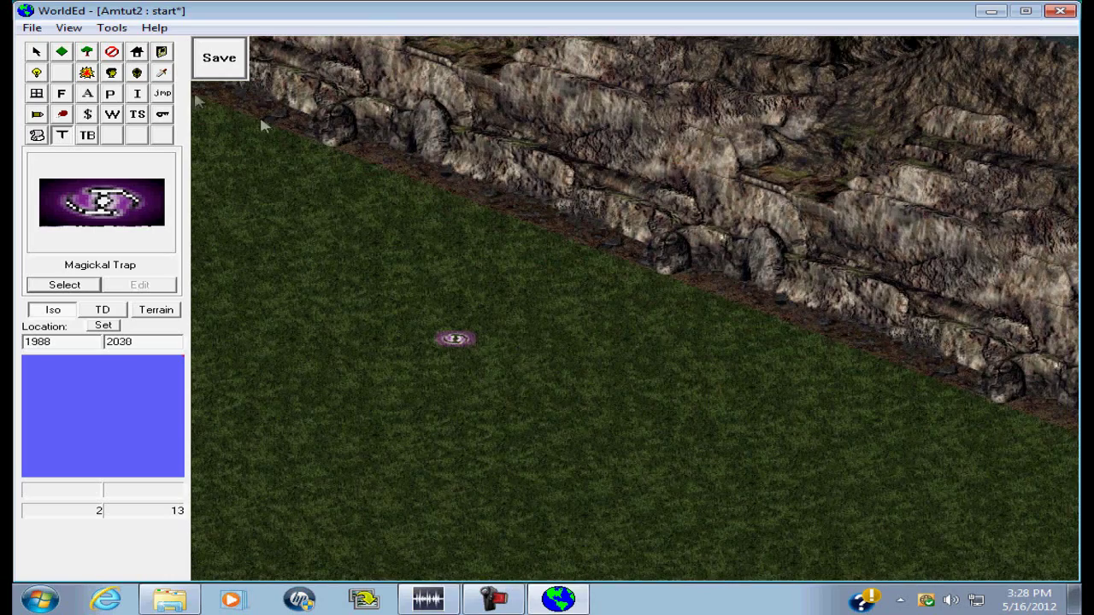
click(111, 51)
click(454, 340)
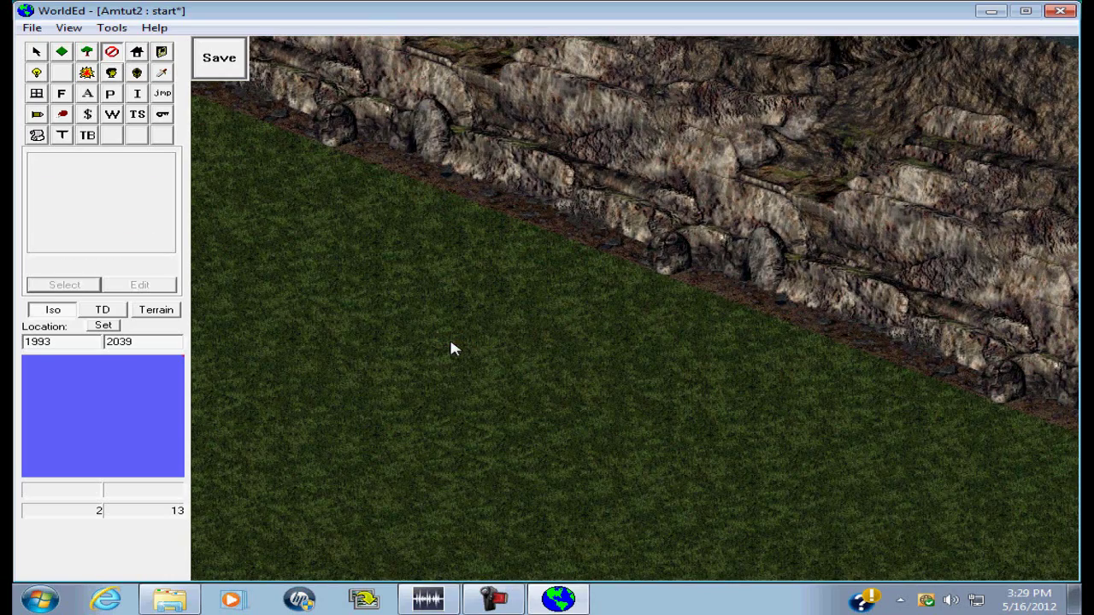
Choose the BHull facade and place it on the open water beyond the cliff.
key(Up)
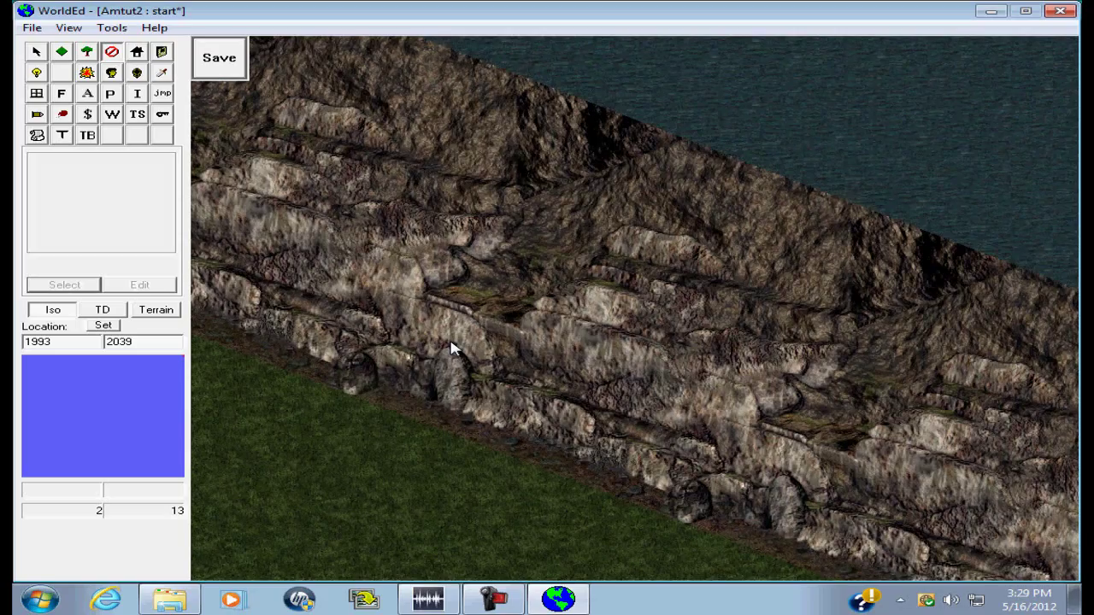
key(Down)
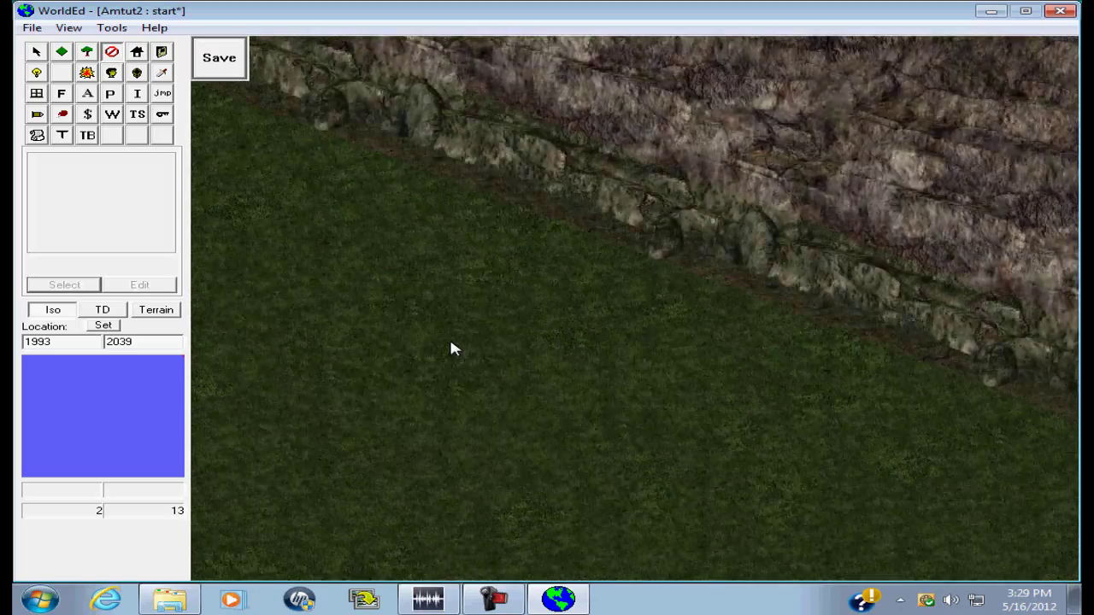
key(Up)
key(Up)
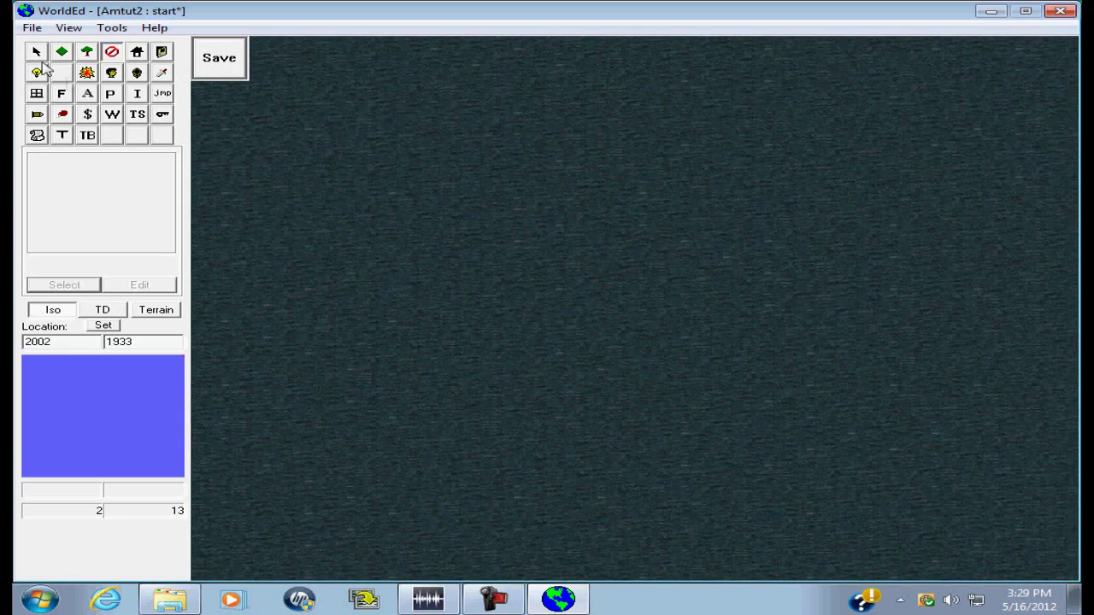
click(61, 93)
click(97, 285)
click(98, 287)
click(98, 288)
click(97, 287)
click(98, 287)
click(98, 287)
click(97, 287)
click(97, 287)
click(97, 287)
click(97, 287)
click(98, 287)
click(98, 287)
click(97, 287)
click(137, 285)
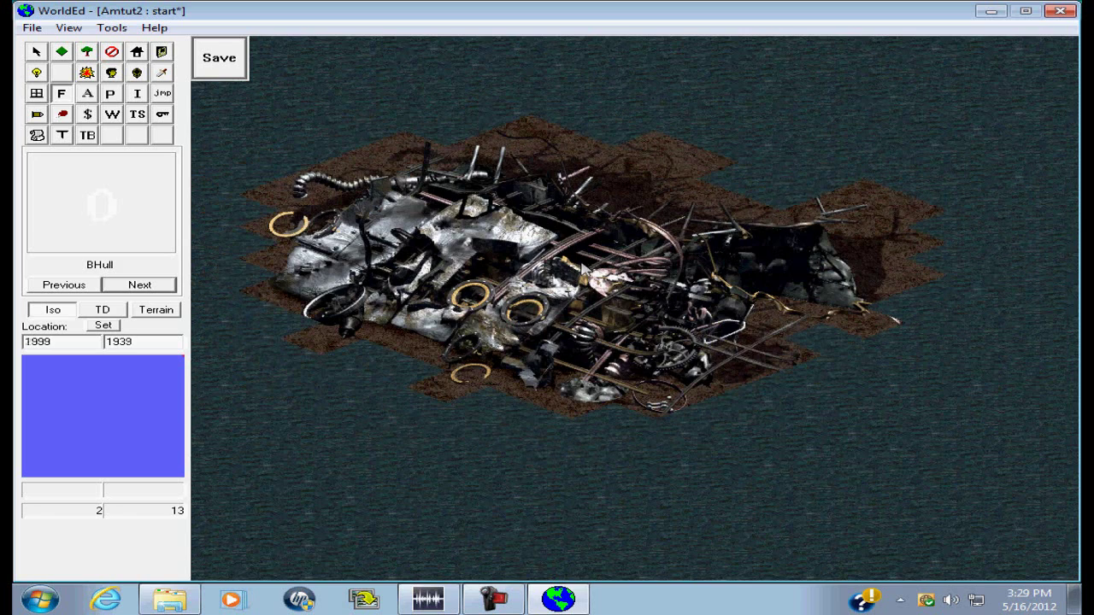
Choose the Ship1Bow facade and place it on the water over the hull wreckage.
click(128, 287)
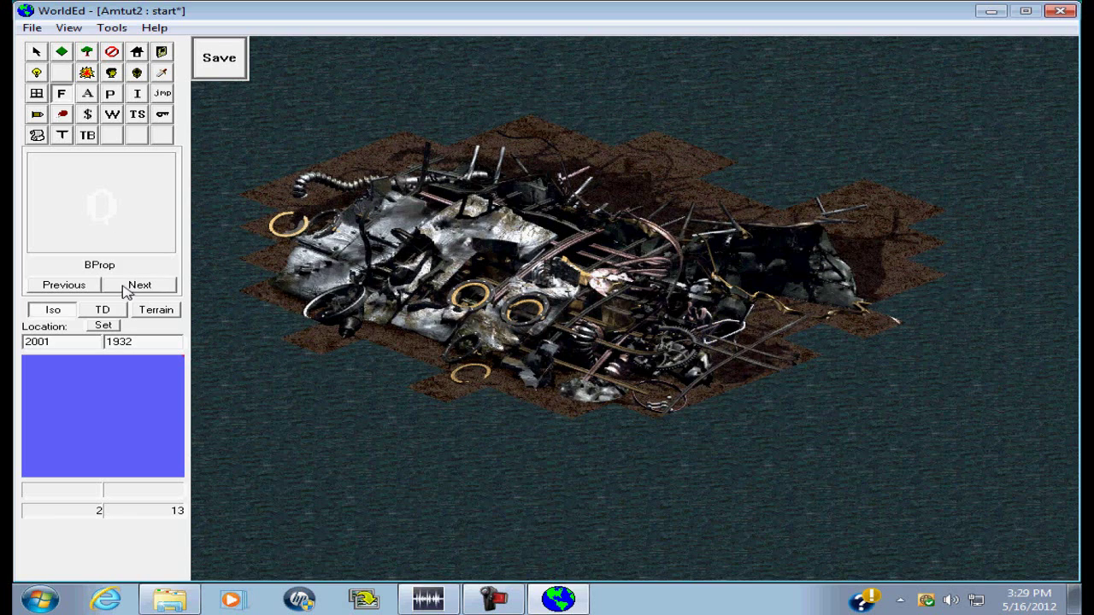
click(126, 287)
click(127, 287)
click(127, 287)
click(127, 287)
click(126, 287)
click(126, 287)
click(127, 287)
click(127, 287)
click(127, 287)
click(127, 287)
click(128, 287)
click(129, 286)
click(129, 286)
click(129, 286)
click(129, 286)
click(135, 288)
click(140, 289)
click(140, 289)
click(141, 289)
click(140, 289)
click(72, 290)
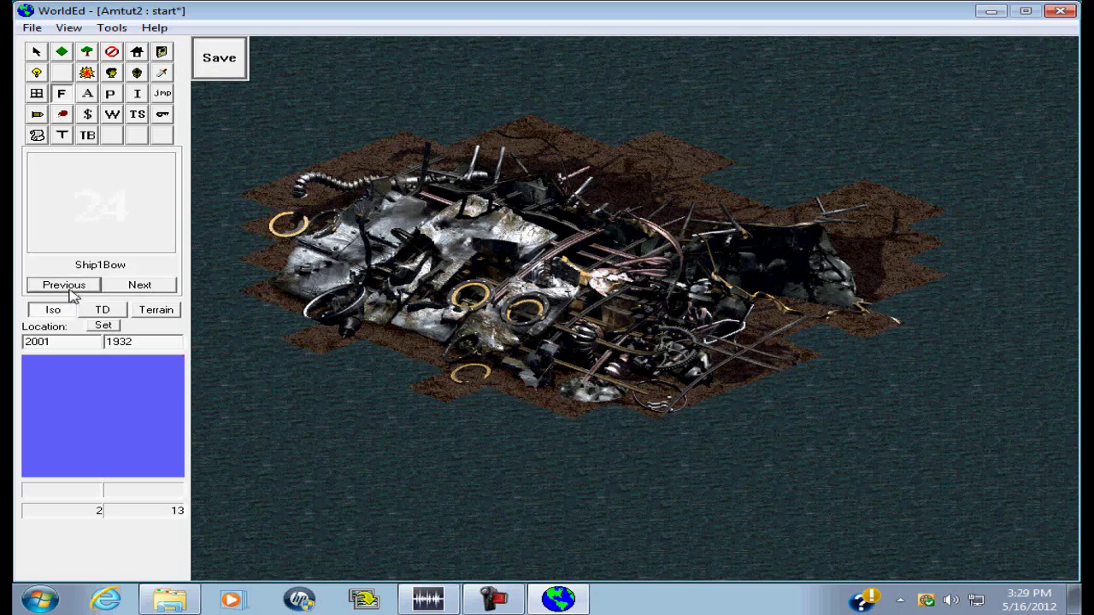
key(Right)
key(Down)
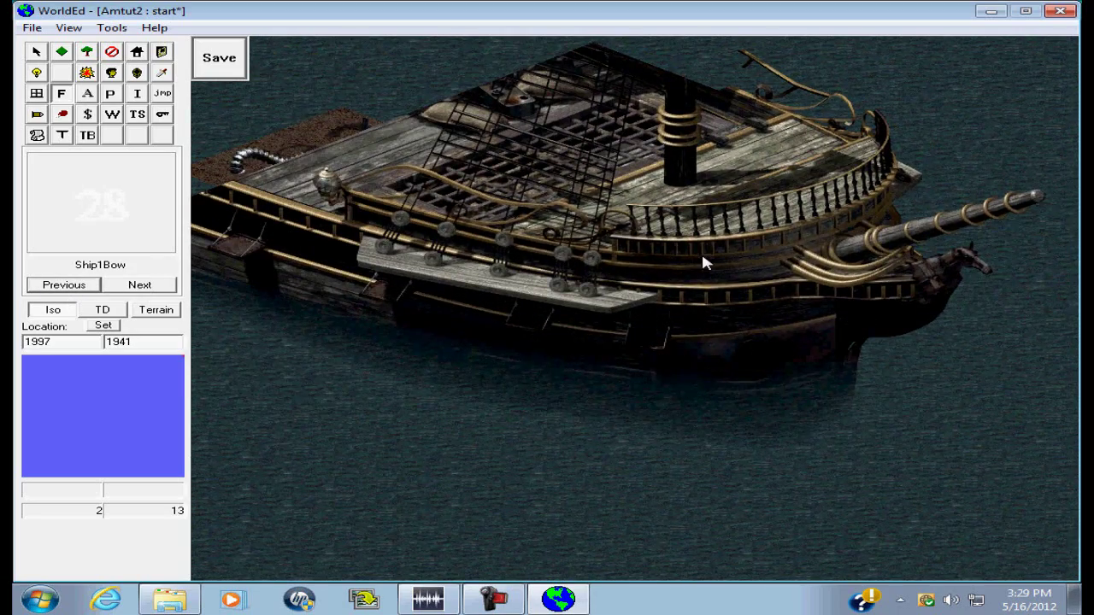
Look over the placed ship bow and the water around it.
key(Up)
key(Up)
key(Up)
key(Up)
key(Up)
key(Right)
key(Right)
key(Right)
key(Down)
key(Down)
key(Right)
key(Down)
key(Up)
key(Left)
key(Left)
key(Left)
key(Left)
key(Left)
key(Left)
key(Left)
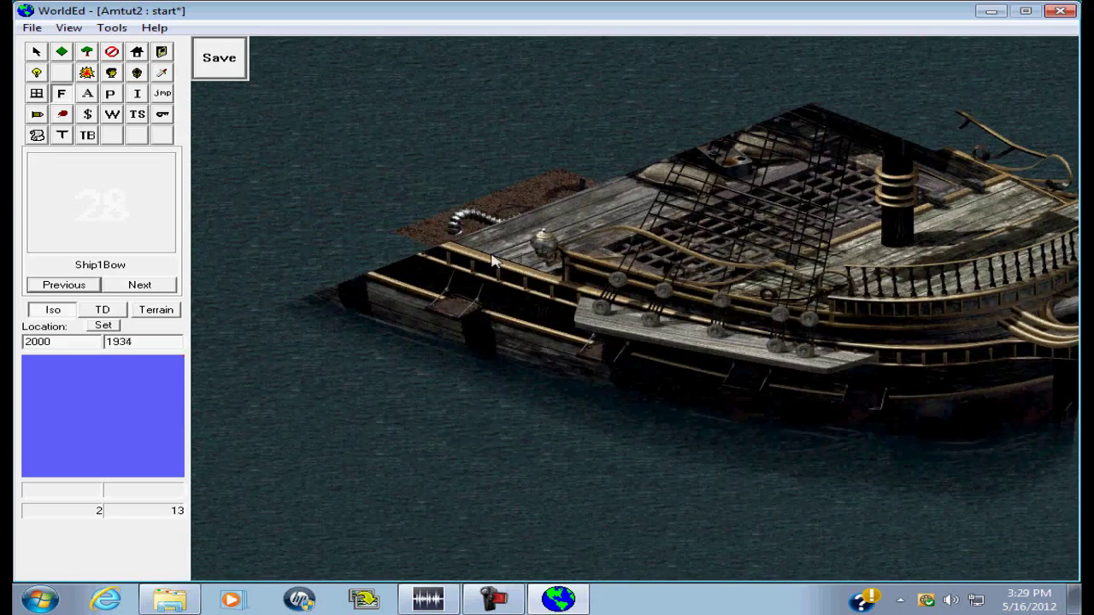
key(Up)
Choose the Ship1Masts facade and place it on the water by the ship bow.
click(128, 286)
key(Up)
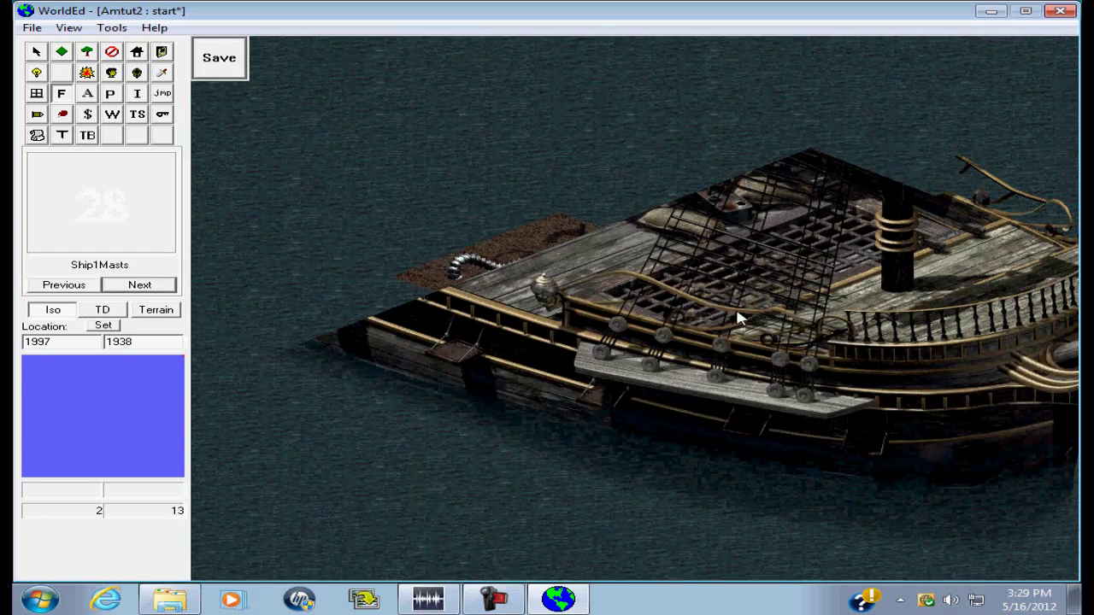
key(Right)
key(Left)
click(614, 289)
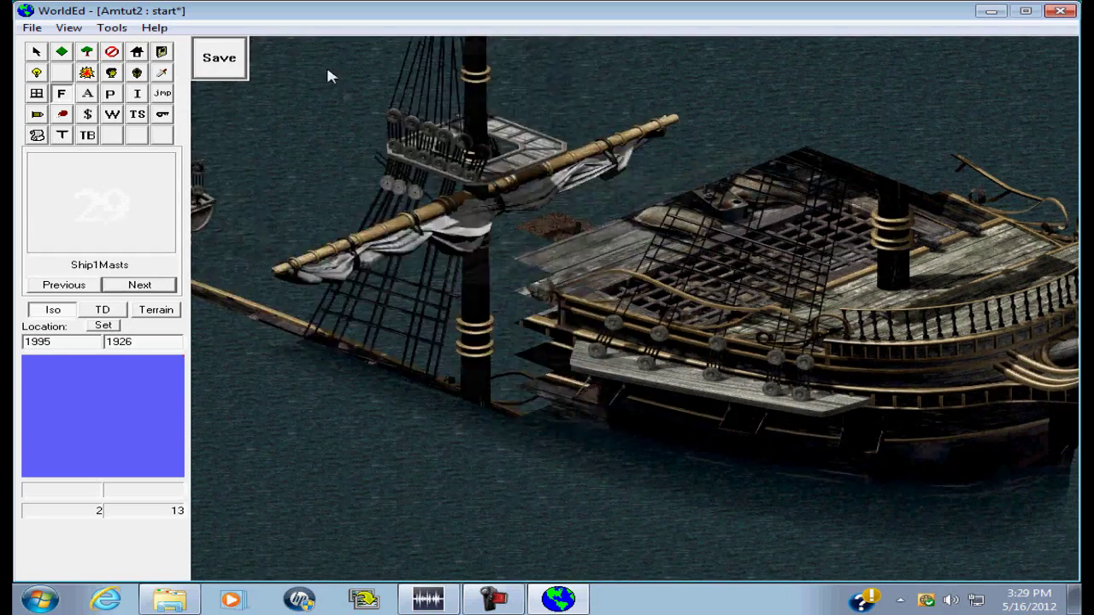
Look over the placed masts, rigging and rowboat above the ship's deck.
key(Up)
key(Up)
key(Up)
key(Up)
key(Right)
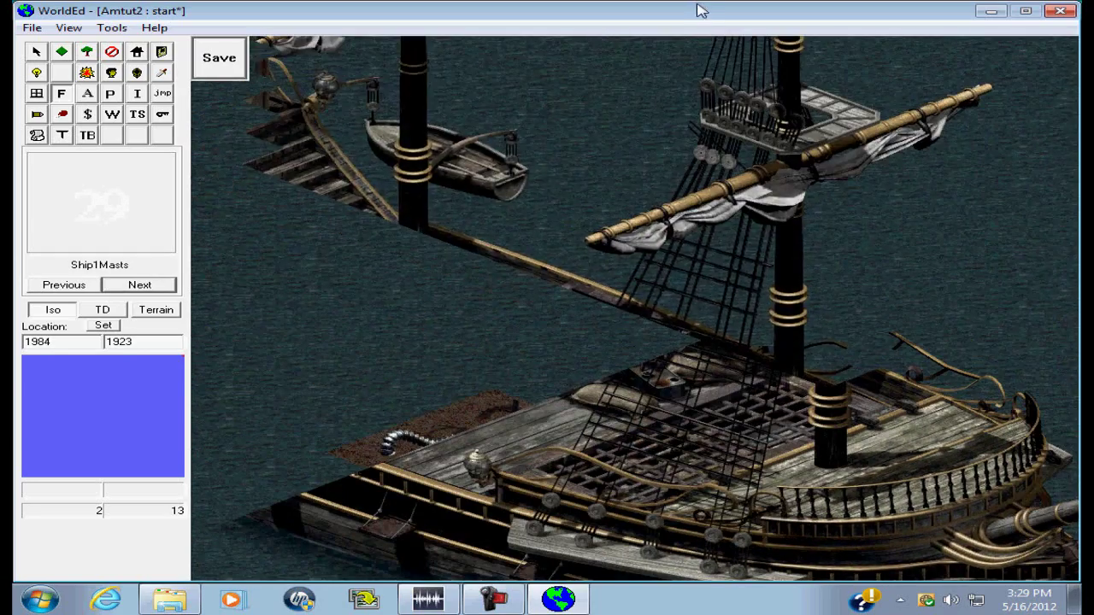
key(Right)
key(Right)
key(Right)
key(Right)
key(Right)
key(Up)
key(Up)
key(Up)
key(Up)
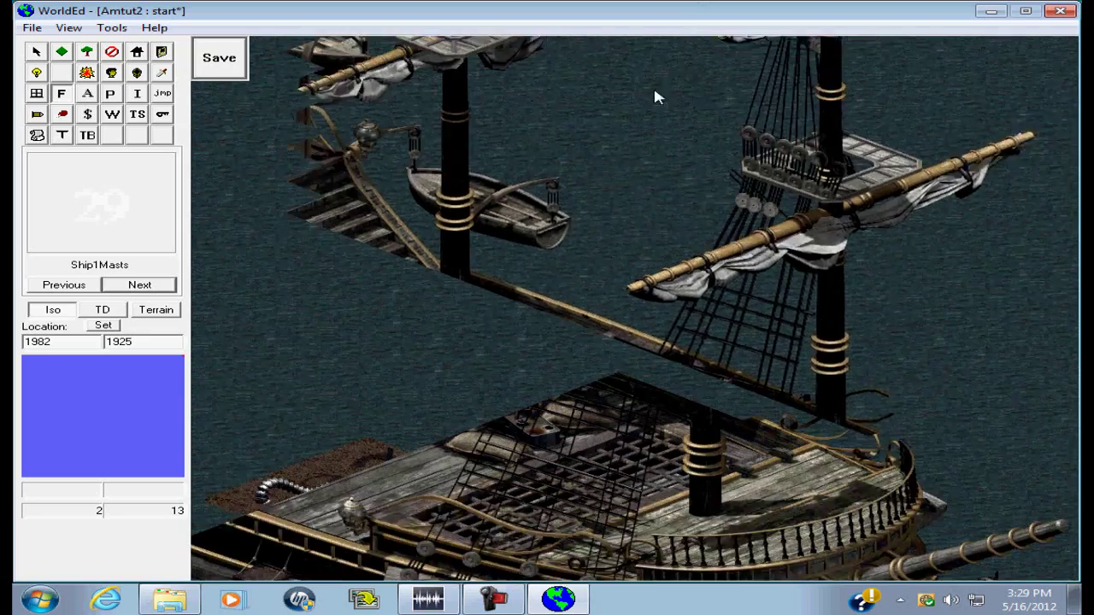
Examine the upper masts and furled sails, and the open water where the ship's stern is missing.
key(Up)
key(Up)
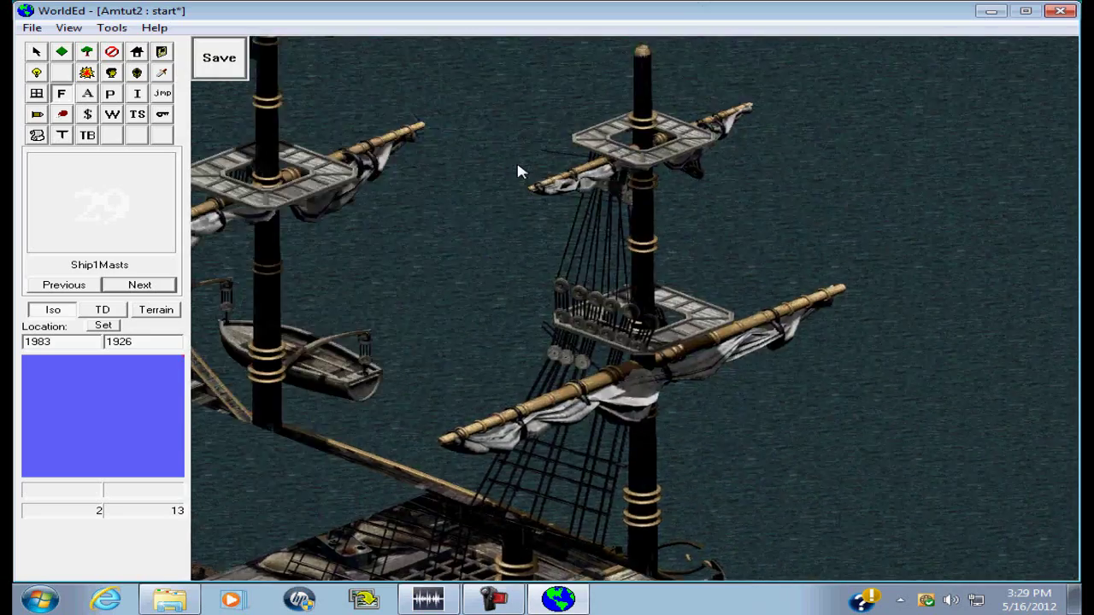
key(Left)
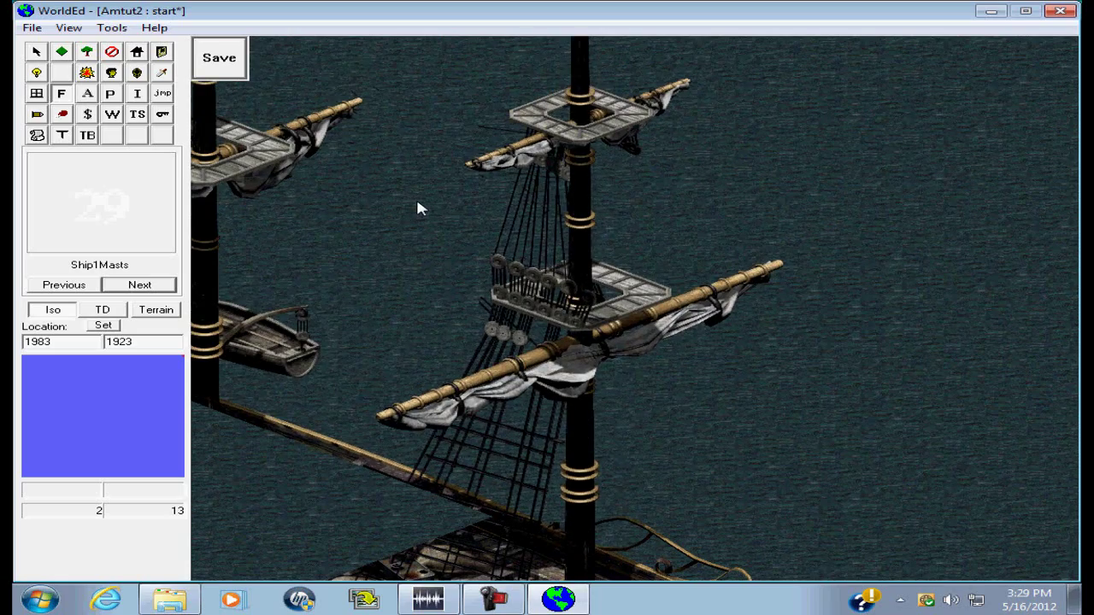
click(417, 202)
key(Left)
key(Left)
key(Left)
key(Left)
key(Left)
key(Left)
key(Left)
key(Left)
key(Left)
key(Down)
key(Down)
key(Down)
key(Down)
key(Down)
key(Down)
key(Down)
key(Down)
key(Down)
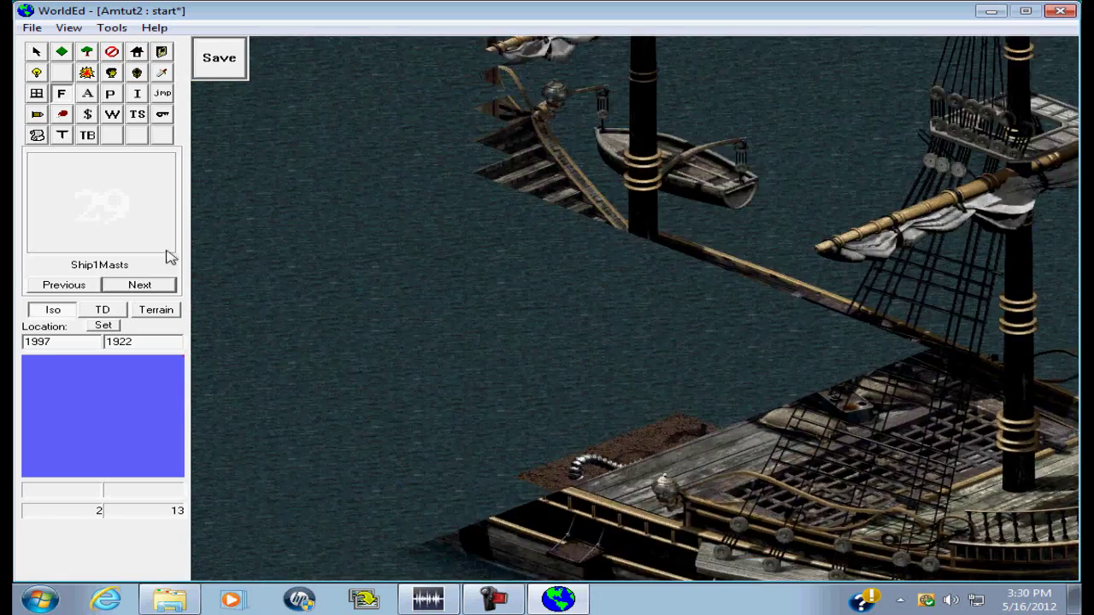
Choose the Ship1Stern facade and place it on the water against the ship's bow section.
click(132, 285)
key(Left)
key(Down)
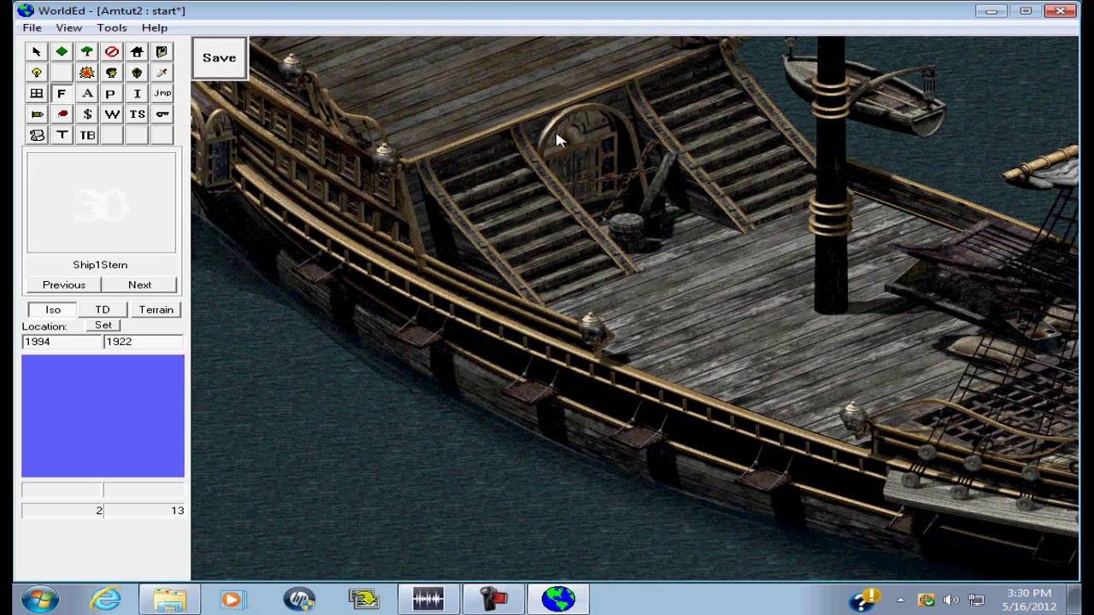
click(556, 134)
Look along the ship's main deck and side hull from the placed stern to the bow.
key(Right)
key(Right)
key(Right)
key(Right)
key(Right)
key(Right)
key(Right)
key(Right)
key(Down)
key(Down)
key(Down)
key(Down)
key(Down)
key(Down)
key(Down)
key(Down)
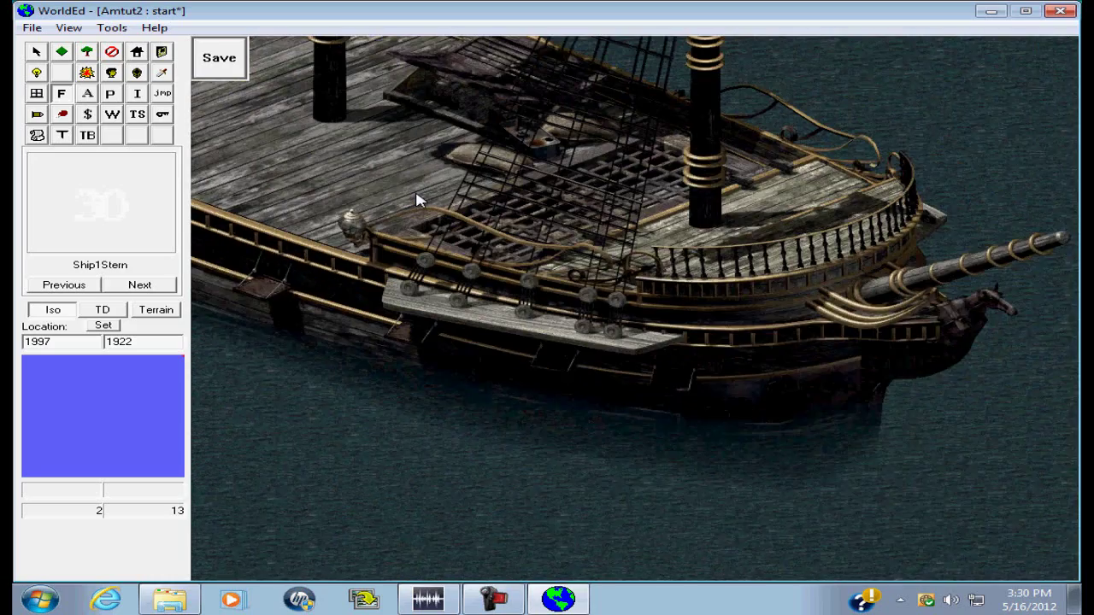
Switch the facade selection to Ship2Bow.
key(Up)
key(Right)
key(Up)
click(136, 287)
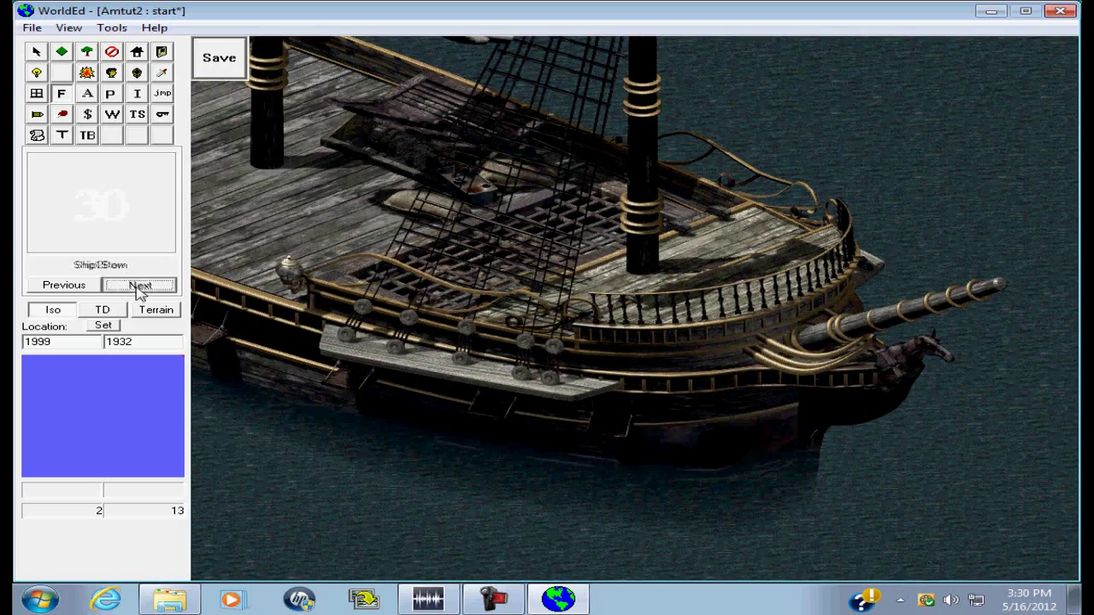
key(Left)
key(Left)
key(Left)
key(Left)
key(Left)
key(Left)
key(Left)
key(Left)
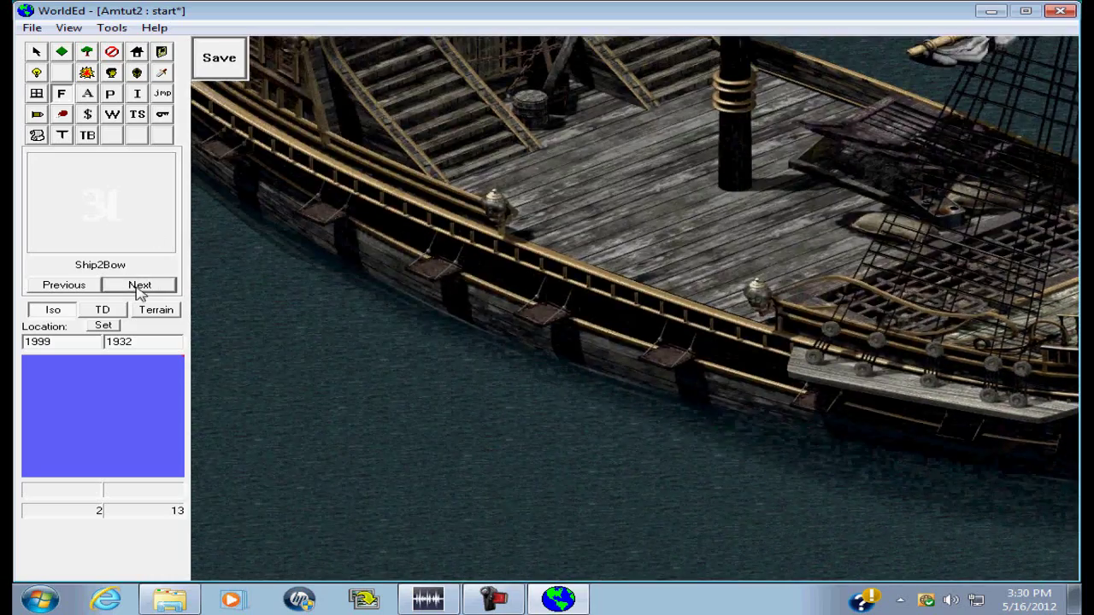
Look over the whole assembled ship, including its stern, stairs, rowboat, masts and foredeck.
key(Up)
key(Up)
key(Up)
key(Up)
key(Up)
key(Up)
key(Up)
key(Up)
key(Up)
key(Up)
key(Up)
key(Up)
key(Up)
key(Up)
key(Up)
key(Up)
key(Up)
key(Up)
key(Left)
key(Left)
key(Left)
key(Left)
key(Left)
key(Down)
key(Down)
key(Right)
key(Right)
key(Right)
key(Right)
key(Right)
key(Right)
key(Right)
key(Right)
key(Right)
key(Right)
key(Right)
key(Down)
key(Down)
key(Down)
key(Down)
key(Down)
key(Down)
key(Down)
key(Down)
key(Down)
key(Down)
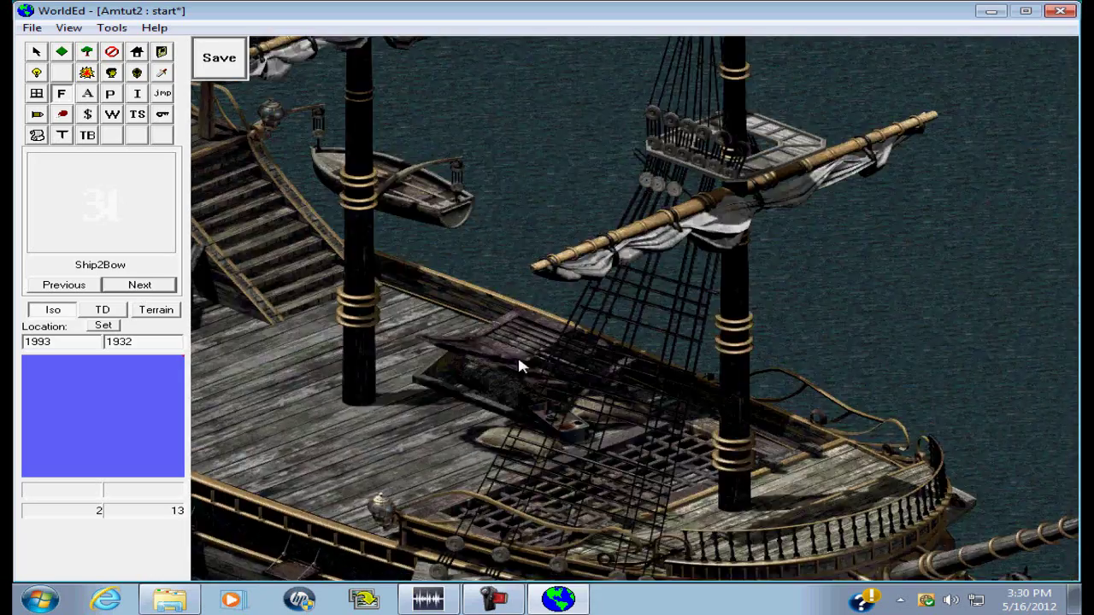
Examine the selected Ship2Bow facade section against the open water beside the rocky cliff border.
key(Left)
key(Left)
key(Left)
key(Left)
key(Left)
key(Left)
key(Left)
key(Left)
key(Left)
key(Left)
key(Left)
key(Down)
key(Down)
key(Down)
key(Down)
key(Down)
key(Down)
key(Down)
key(Down)
key(Down)
key(Down)
key(Down)
key(Down)
key(Down)
key(Down)
key(Down)
key(Down)
key(Down)
key(Down)
key(Down)
key(Down)
key(Down)
key(Right)
key(Right)
key(Right)
key(Right)
key(Right)
key(Right)
key(Right)
key(Right)
key(Right)
key(Right)
key(Right)
key(Right)
key(Down)
key(Down)
key(Down)
key(Down)
key(Down)
key(Down)
key(Down)
key(Down)
key(Down)
key(Down)
key(Down)
key(Down)
key(Down)
key(Down)
key(Down)
key(Down)
key(Down)
key(Down)
key(Down)
key(Down)
key(Down)
key(Down)
key(Down)
key(Down)
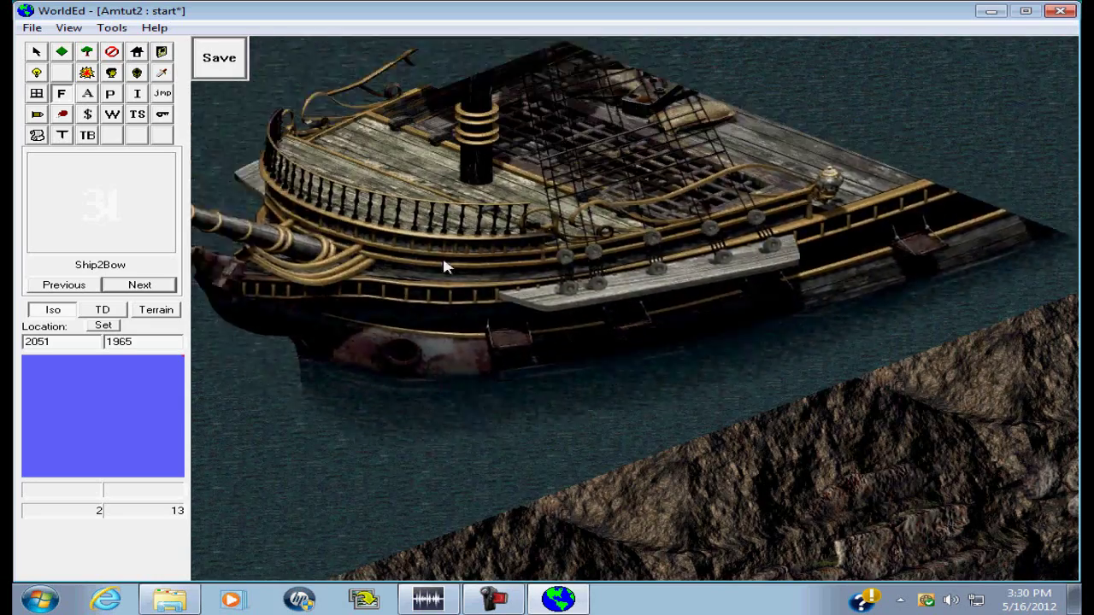
Look over the cliff edge and the surrounding open water with the bow section at hand.
key(Right)
key(Right)
key(Right)
key(Right)
key(Right)
key(Right)
key(Right)
key(Right)
key(Right)
key(Right)
key(Up)
key(Up)
key(Up)
key(Up)
key(Up)
key(Up)
key(Up)
key(Up)
key(Up)
key(Up)
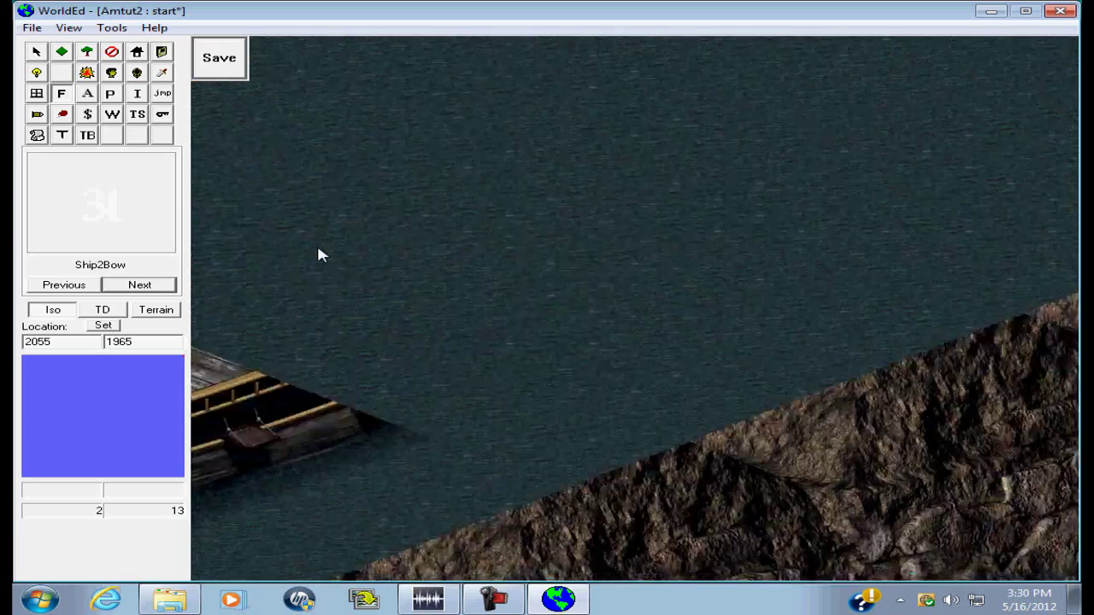
key(Up)
key(Up)
key(Up)
key(Up)
key(Up)
key(Up)
key(Up)
key(Up)
key(Up)
key(Up)
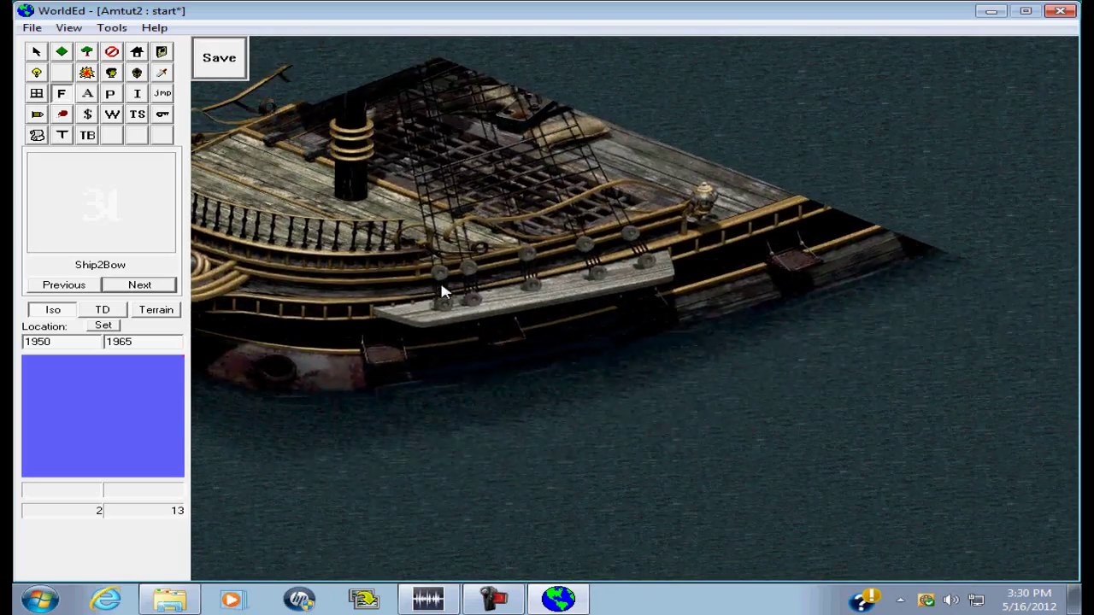
Return to the assembled ship and compare the Ship2Bow section with its hull and masts.
key(Left)
key(Left)
key(Left)
key(Left)
key(Left)
key(Left)
key(Left)
key(Left)
key(Left)
key(Left)
key(Down)
key(Down)
key(Down)
key(Down)
key(Down)
key(Down)
key(Down)
key(Down)
key(Down)
key(Down)
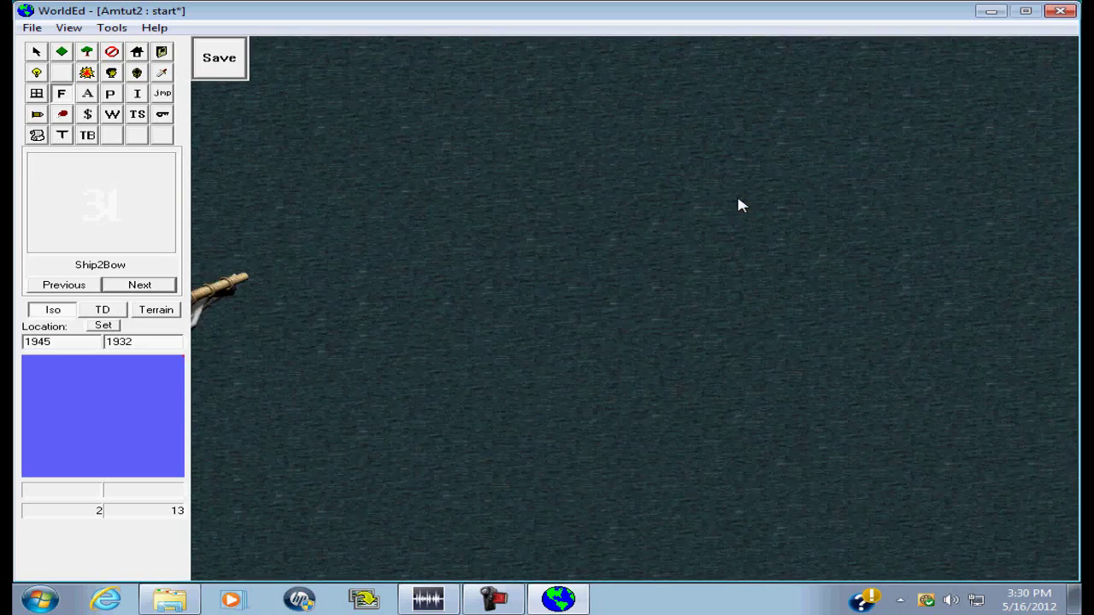
key(Left)
key(Left)
key(Left)
key(Left)
key(Left)
key(Left)
key(Left)
key(Left)
key(Left)
key(Left)
key(Down)
key(Down)
key(Down)
key(Down)
key(Down)
key(Down)
key(Down)
key(Down)
key(Down)
key(Down)
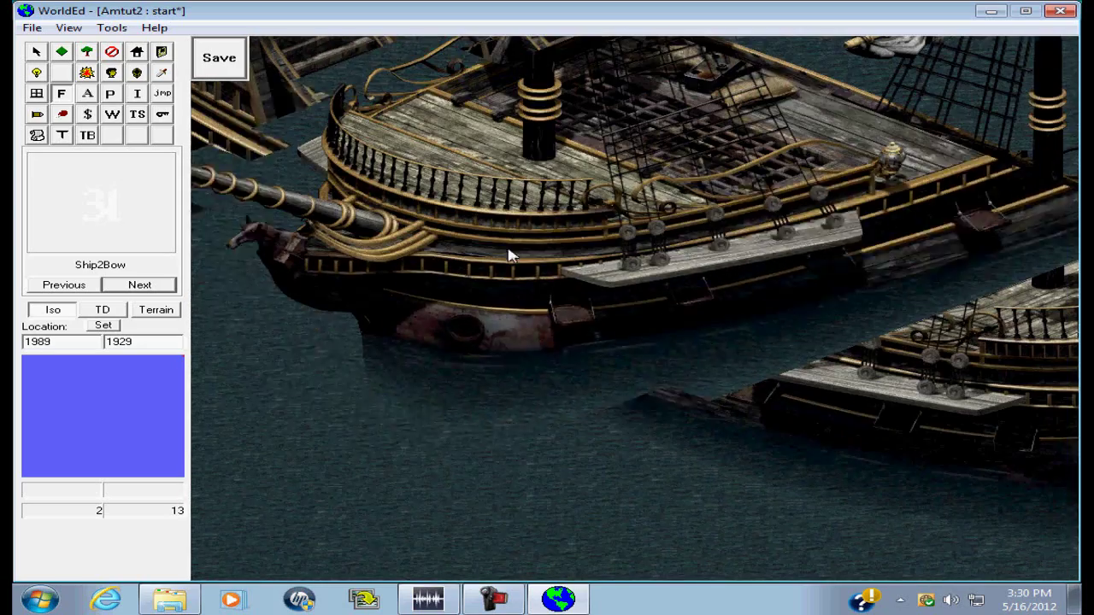
Save the map and choose the dwrbse0a water tile as the floor tile to paint.
click(238, 73)
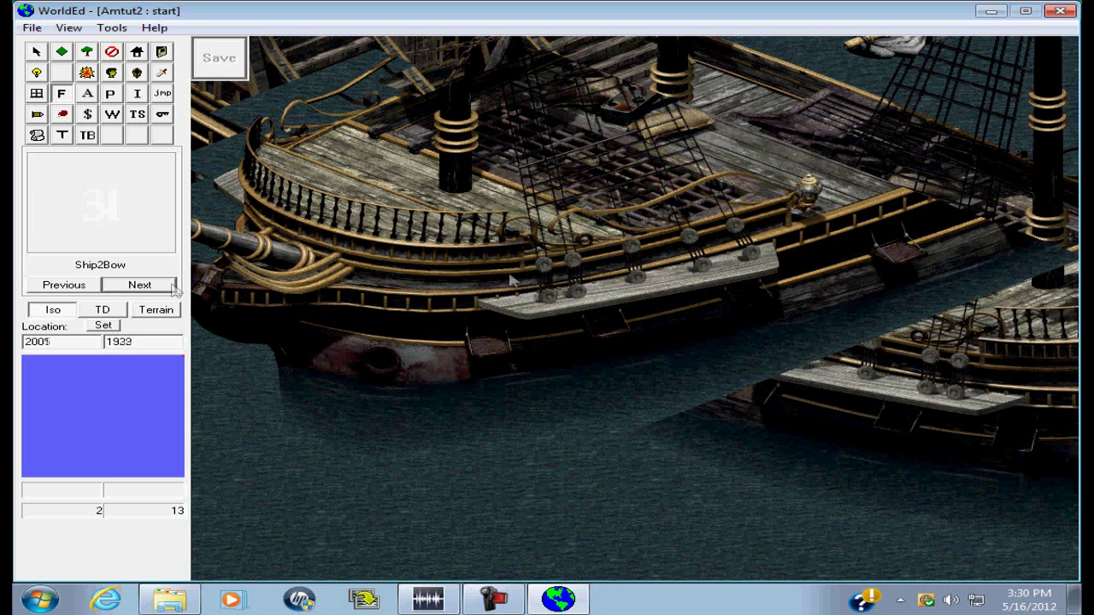
click(61, 52)
click(68, 285)
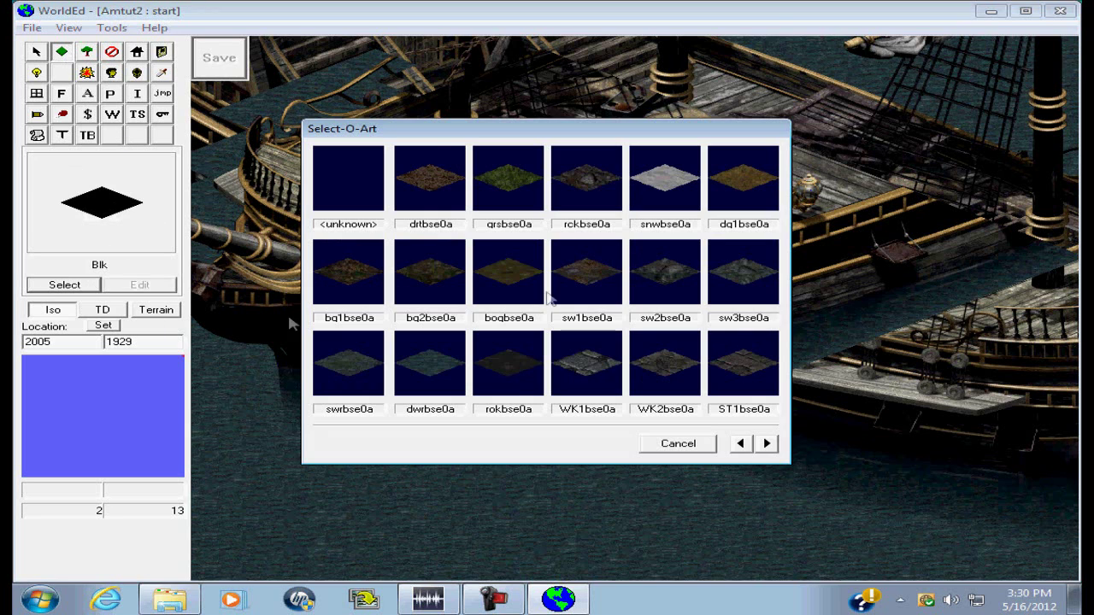
double_click(434, 371)
Paint dwr water tiles over the ship's bow and the lower hull beside it.
mouse_move(398, 371)
mouse_down()
mouse_move(610, 447)
mouse_move(540, 479)
mouse_move(273, 438)
mouse_move(467, 429)
mouse_up()
key(Left)
key(Left)
key(Left)
mouse_move(374, 273)
mouse_down()
mouse_move(359, 210)
mouse_move(430, 276)
mouse_move(430, 295)
mouse_up()
mouse_move(859, 440)
mouse_down()
mouse_move(886, 384)
mouse_move(803, 324)
mouse_move(549, 244)
mouse_move(746, 349)
mouse_move(849, 434)
mouse_move(818, 423)
mouse_move(1032, 477)
mouse_up()
Continue covering the ship with dwr water tiles along the hull between the foredeck and the stern.
key(Up)
key(Up)
key(Up)
key(Up)
key(Up)
key(Up)
key(Up)
key(Up)
key(Up)
key(Up)
key(Up)
key(Left)
key(Left)
mouse_move(435, 432)
mouse_down()
mouse_move(464, 312)
mouse_move(532, 317)
mouse_move(578, 394)
mouse_move(433, 319)
mouse_move(608, 393)
mouse_up()
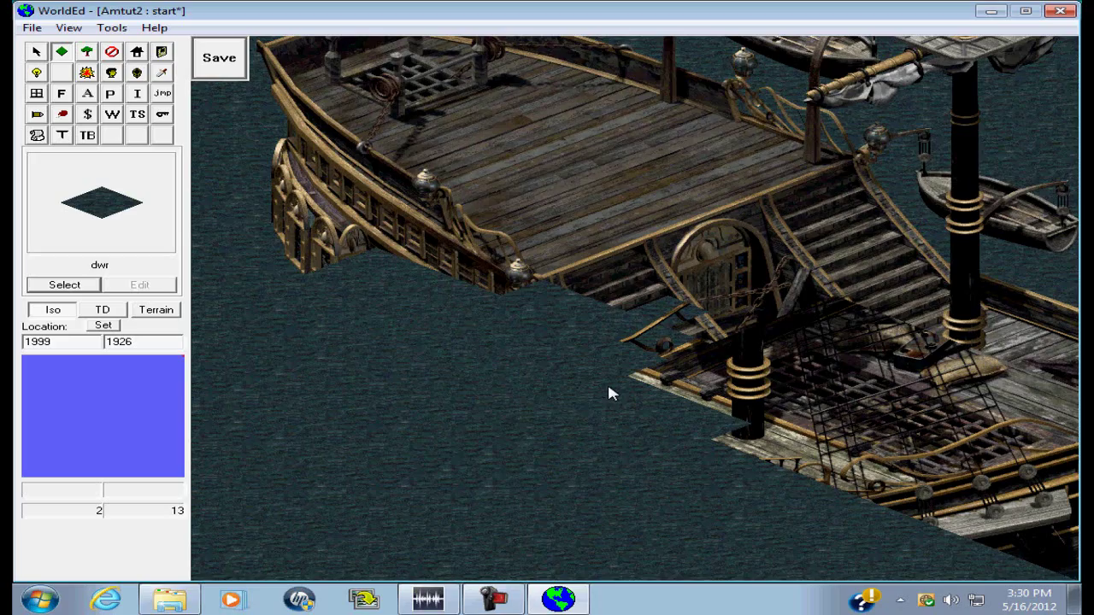